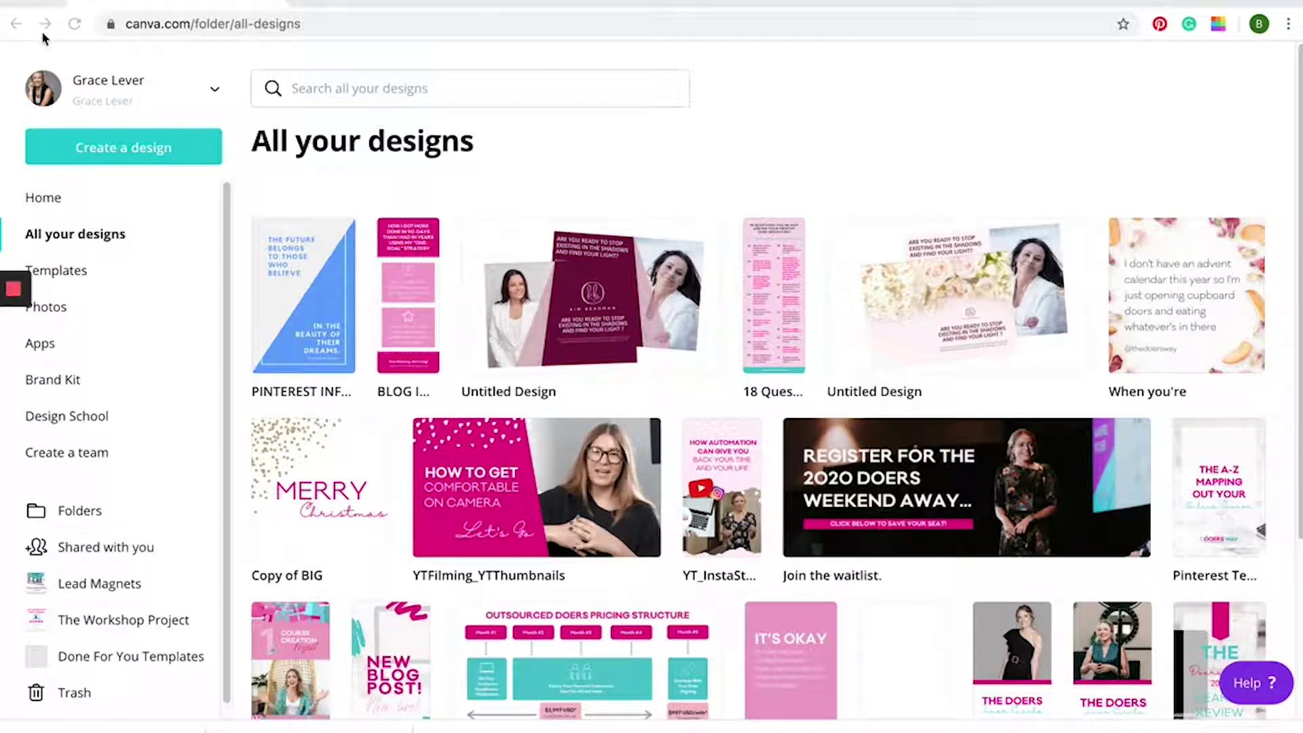
Create a new blank design with custom dimensions of 1280 × 720 px.
left_click(147, 154)
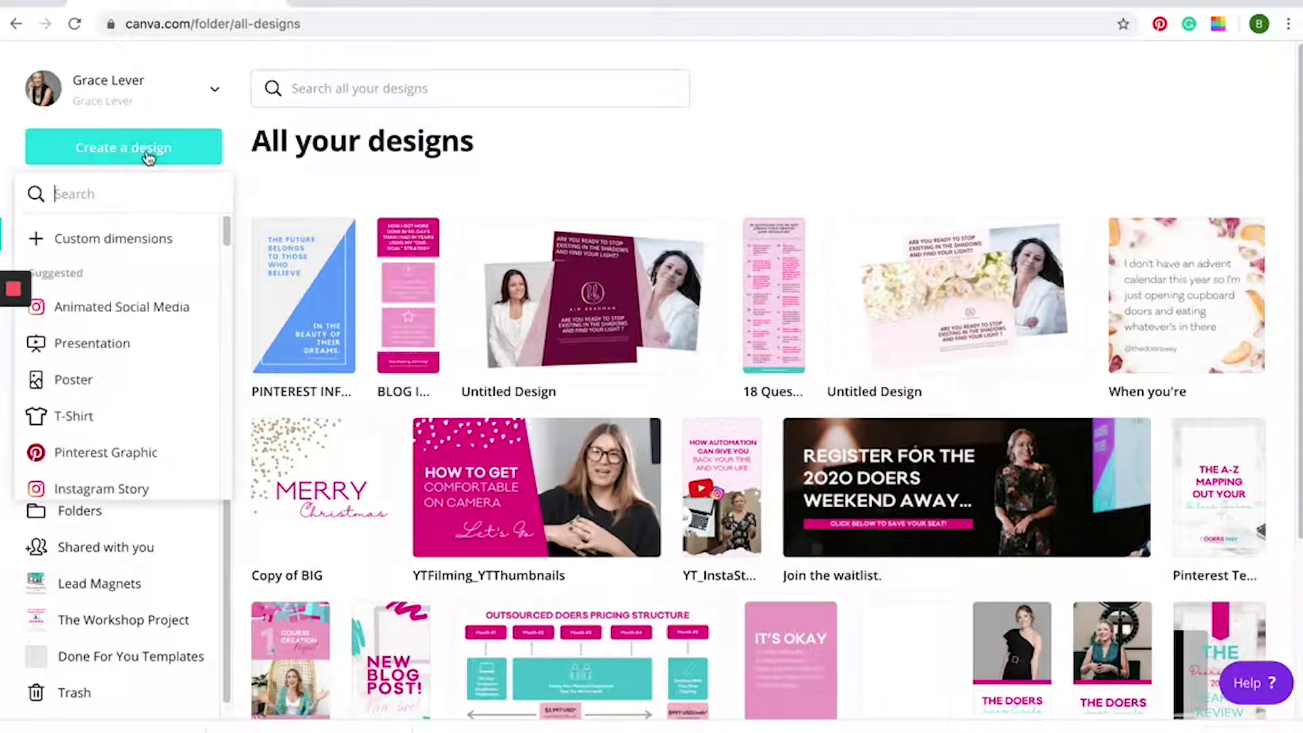
left_click(114, 242)
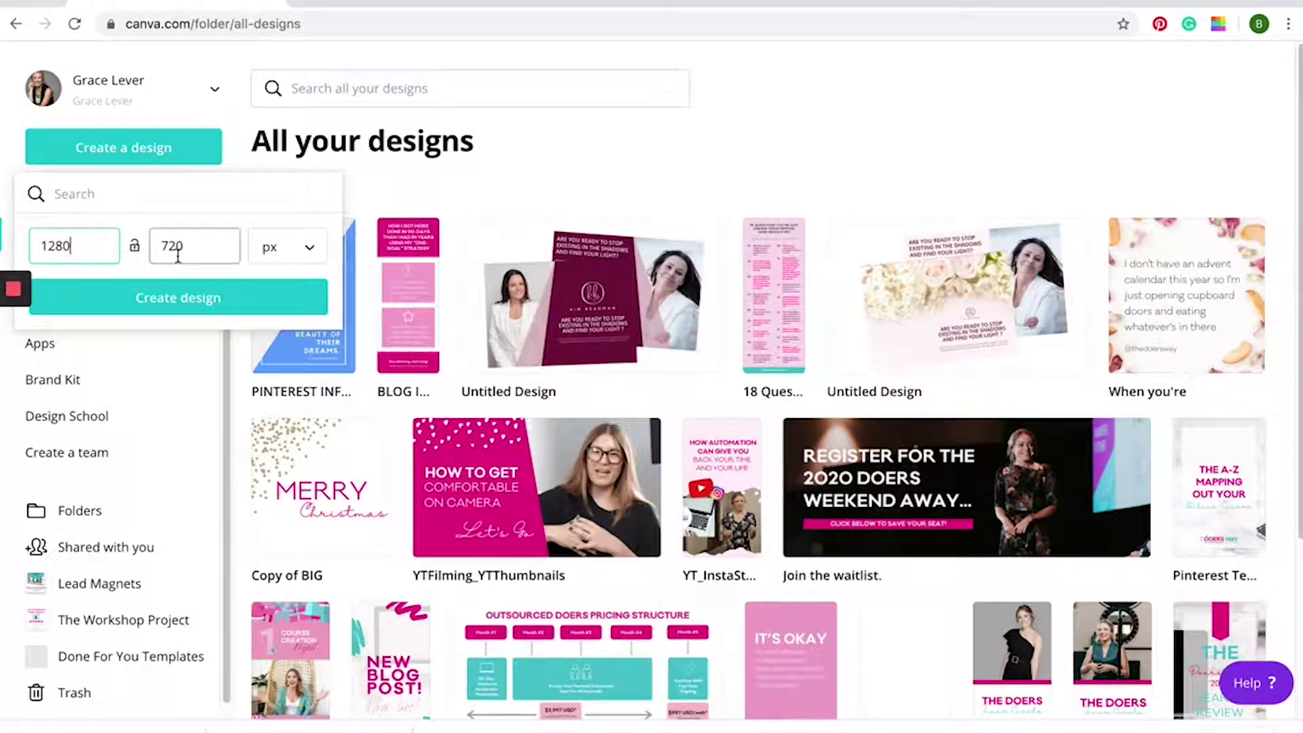
left_click(251, 310)
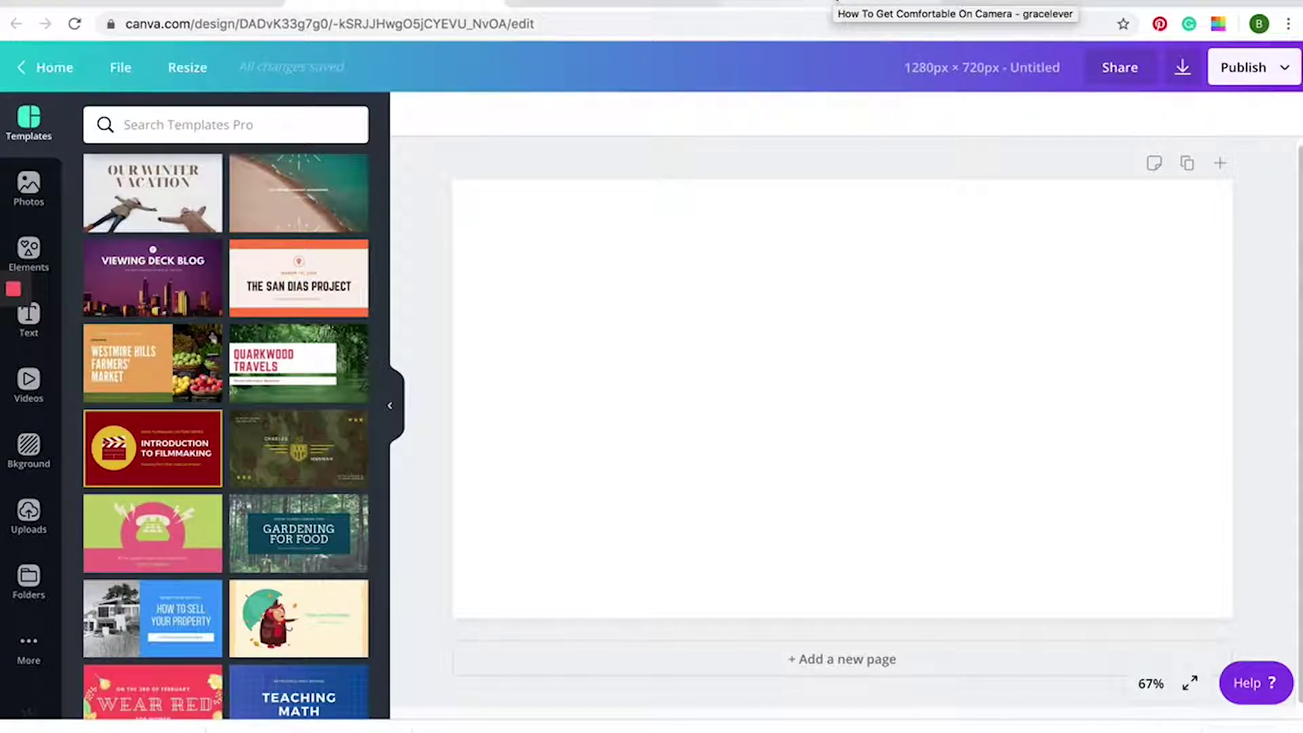
Switch to the How To Get Comfortable On Camera video in Wistia and start playing it.
left_click(836, 5)
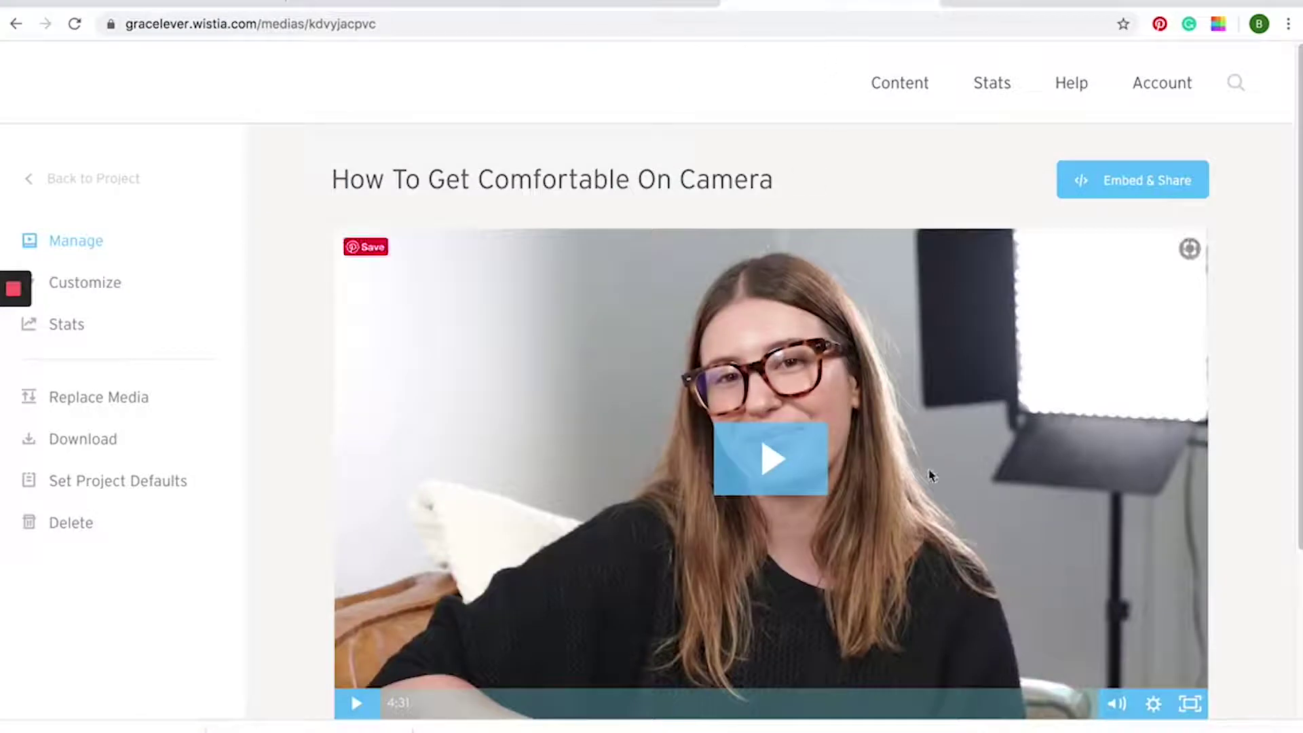
scroll(938, 495, "down", 1)
scroll(940, 502, "down", 1)
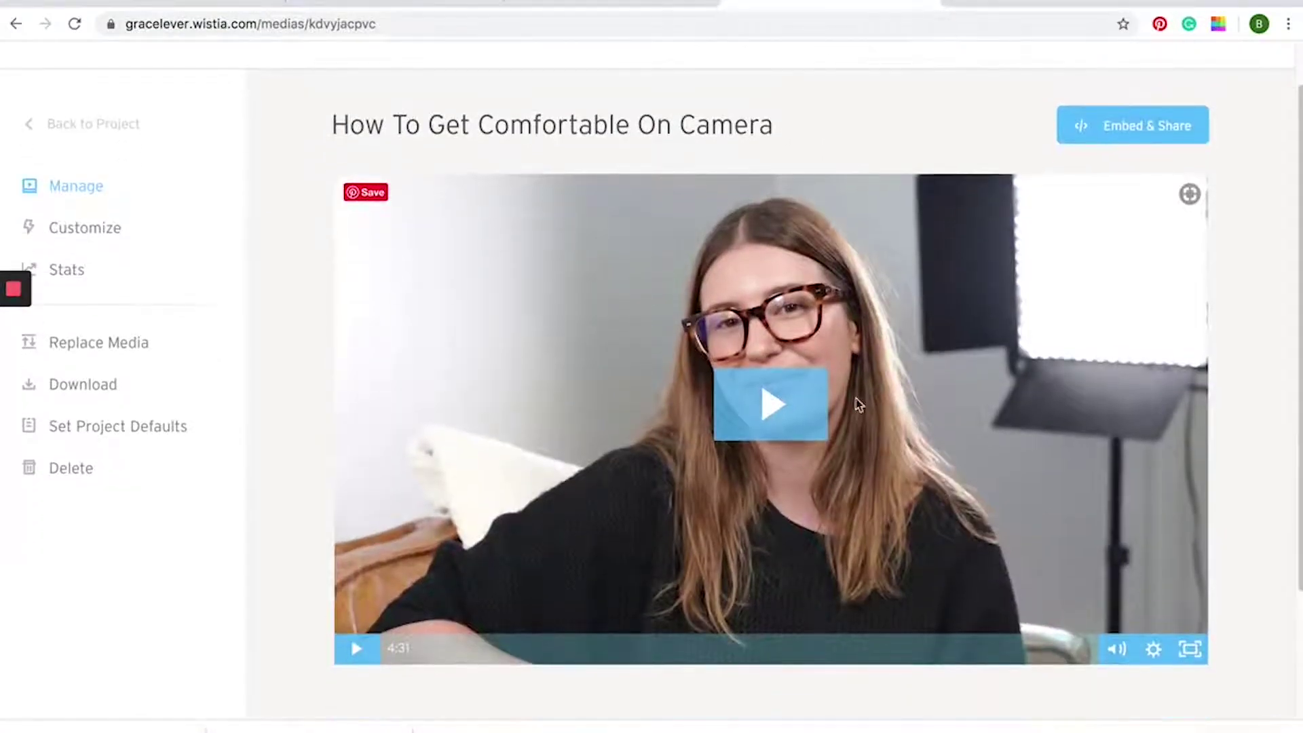
left_click(801, 406)
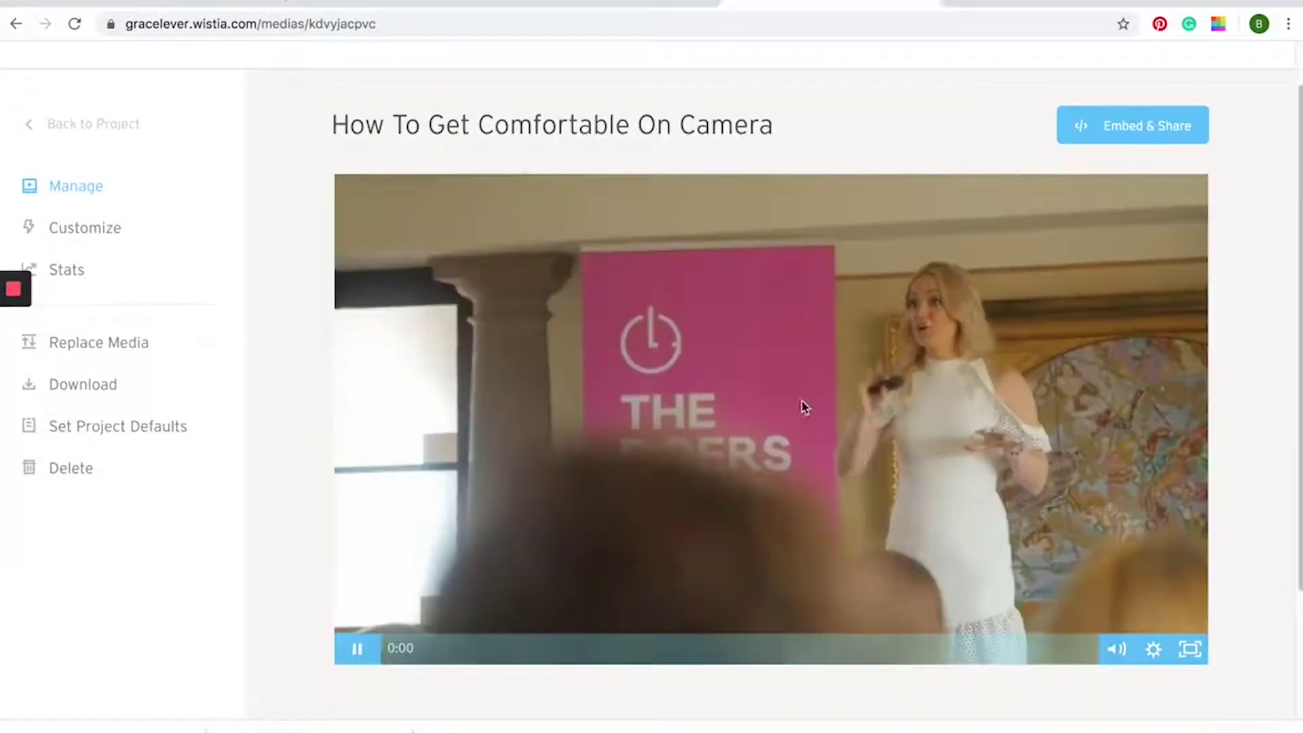
Raise the video's playback quality above 540p and show the player in full screen.
left_click(1151, 648)
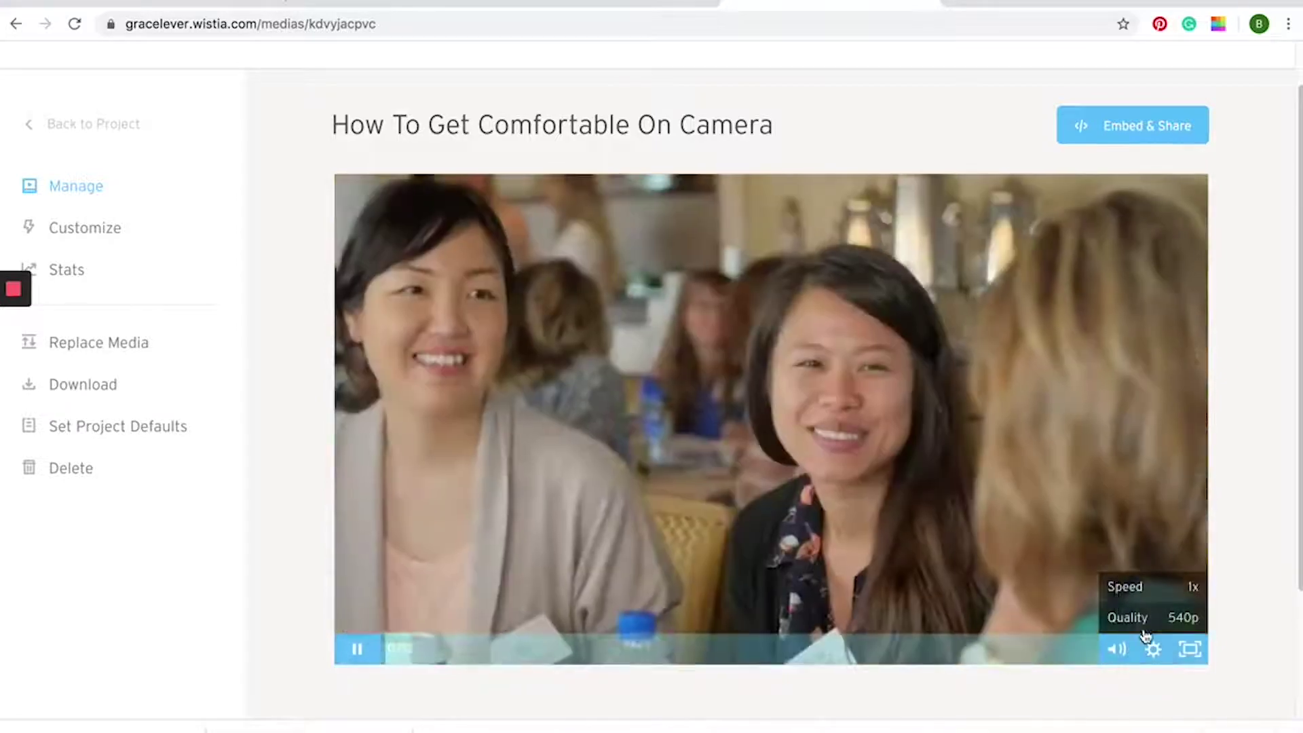
left_click(1160, 618)
left_click(1167, 618)
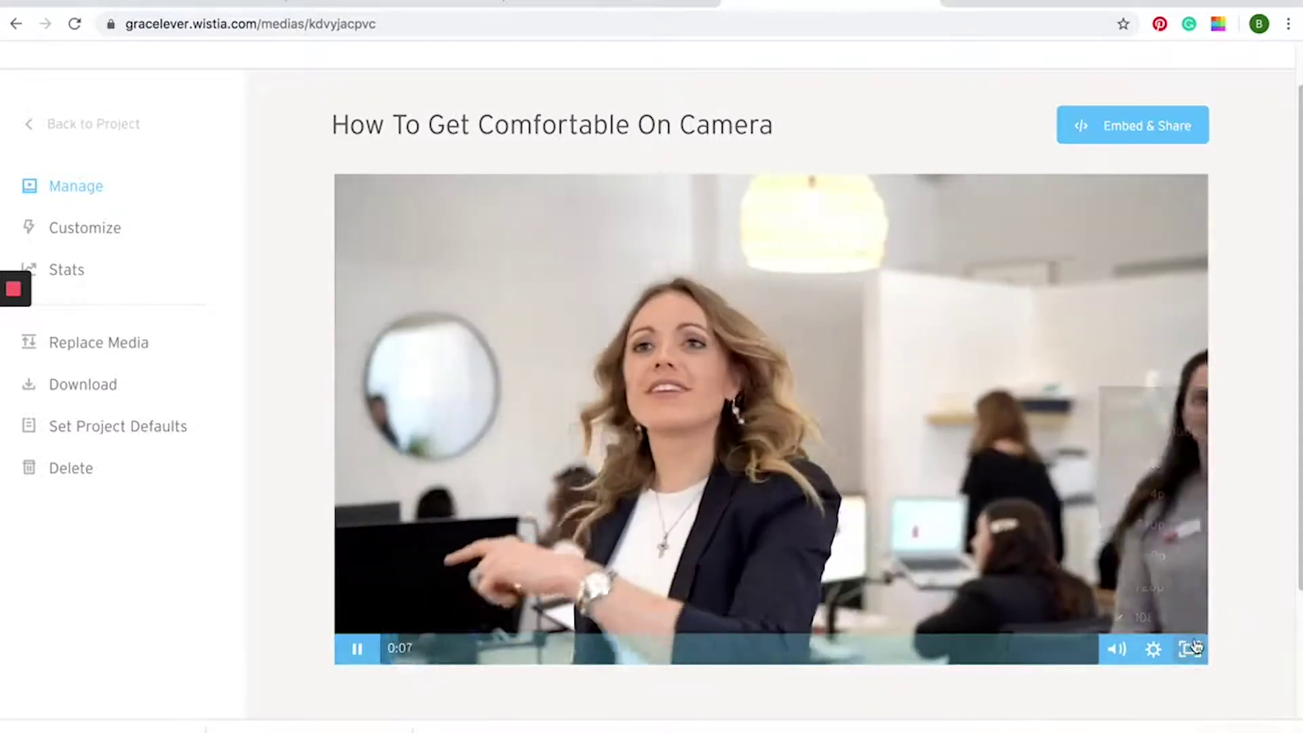
left_click(1189, 648)
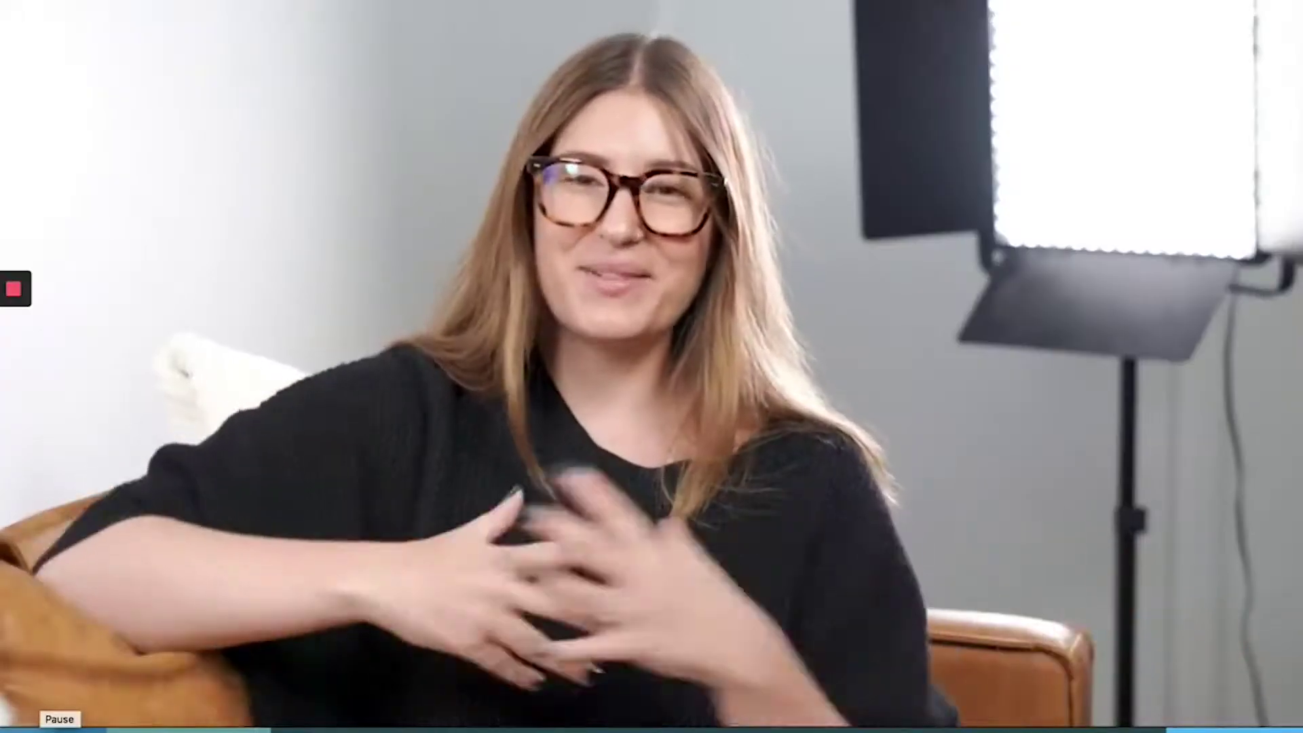
Pause the video on a clear frame of the presenter at about 0:13 and capture a screenshot of it.
key("space")
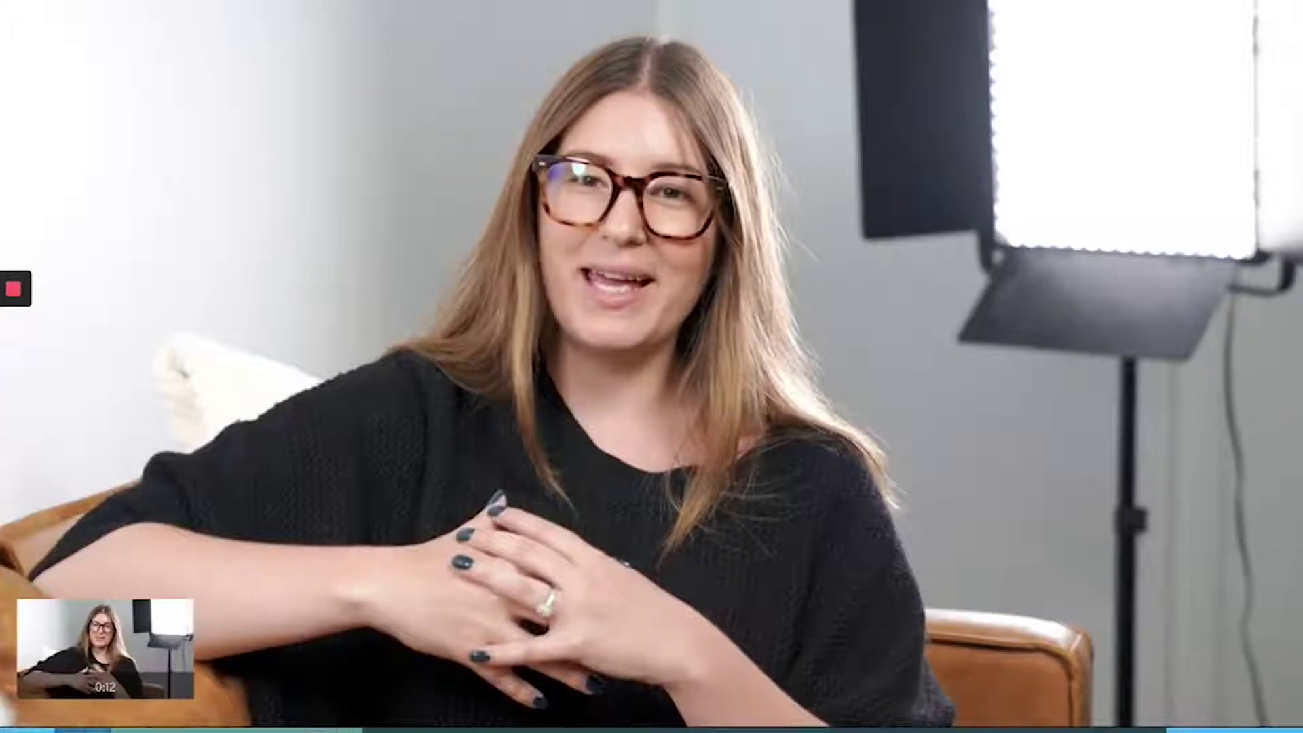
left_click(104, 729)
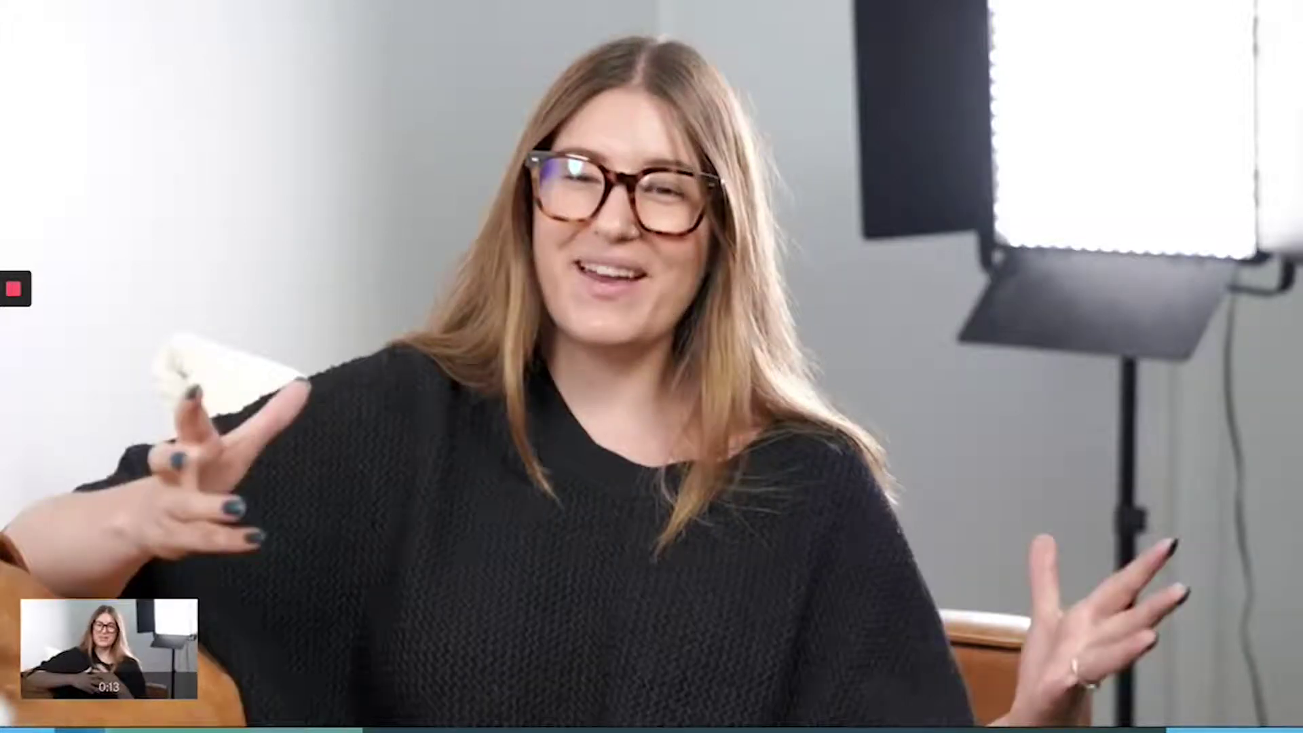
left_click(110, 730)
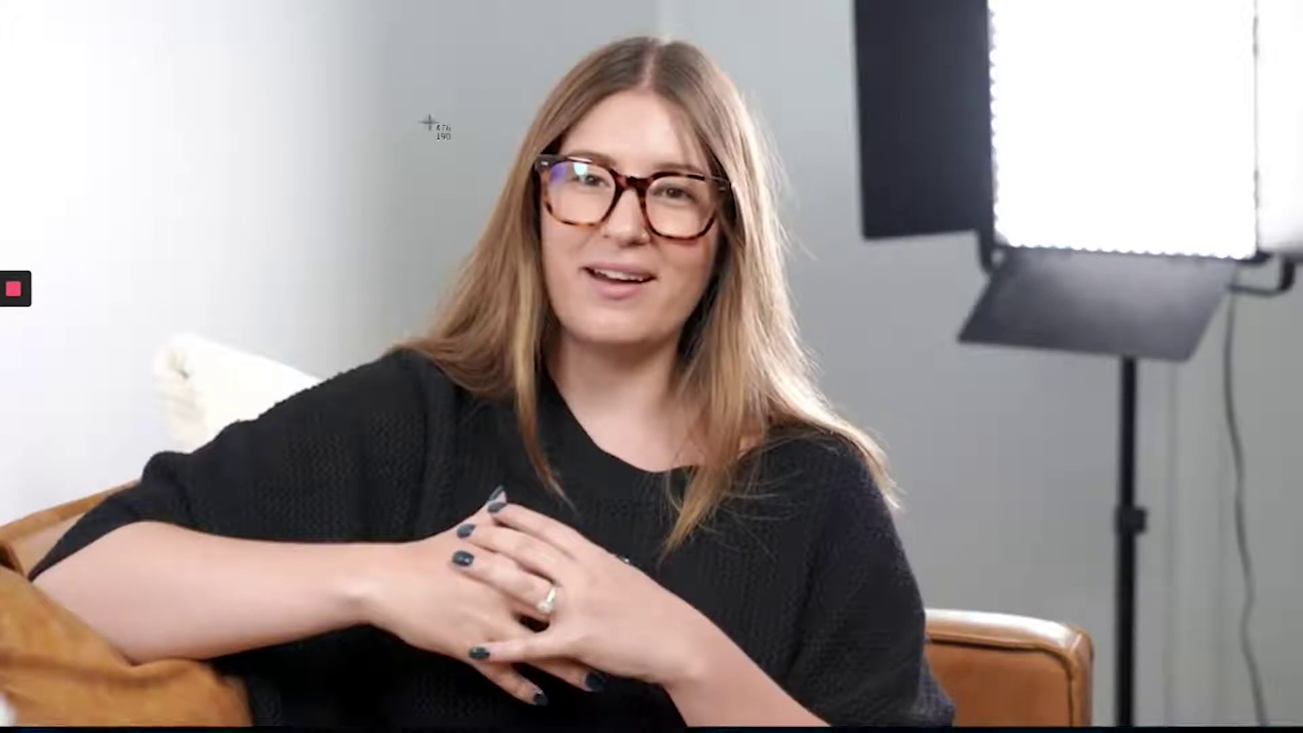
left_click_drag(4, 3, 832, 646)
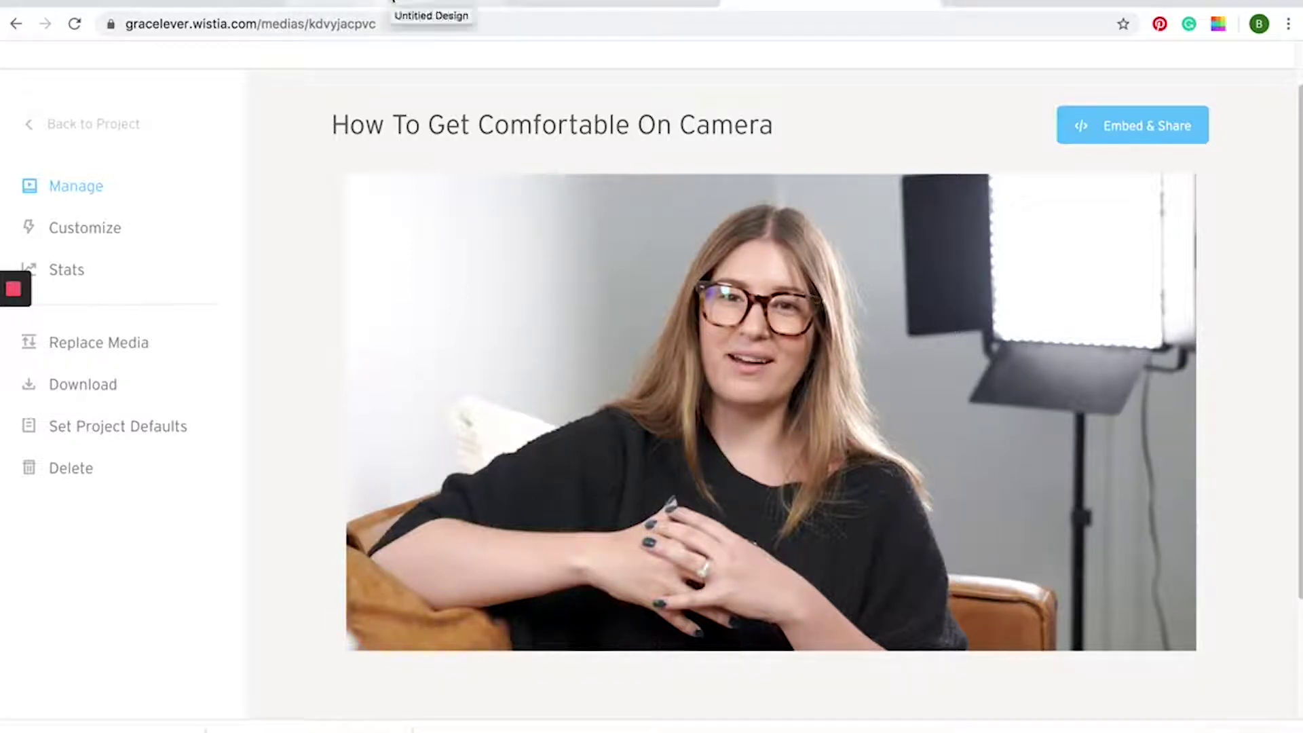
Switch to the YTFilming_YTThumbnails design in Canva and look through the thumbnail layouts on all its pages.
left_click(424, 7)
scroll(1042, 458, "down", 5)
scroll(1044, 459, "down", 1)
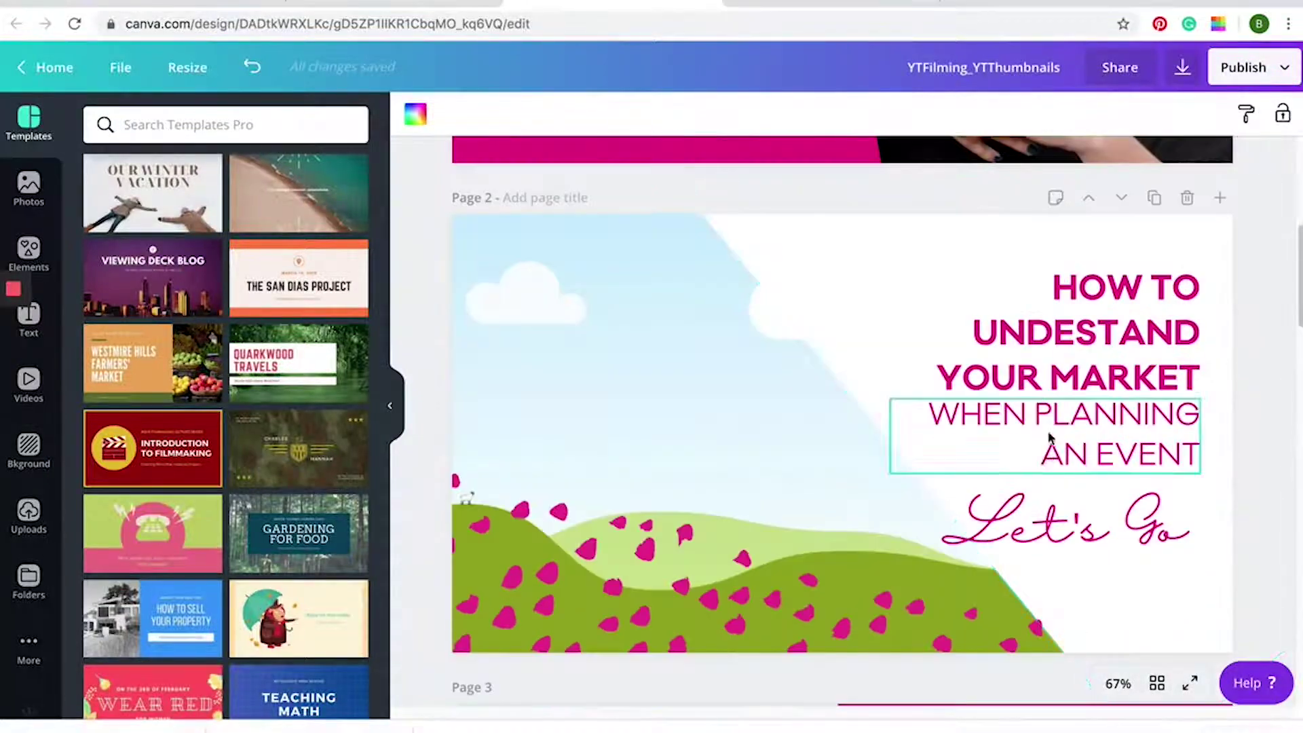
scroll(935, 470, "down", 8)
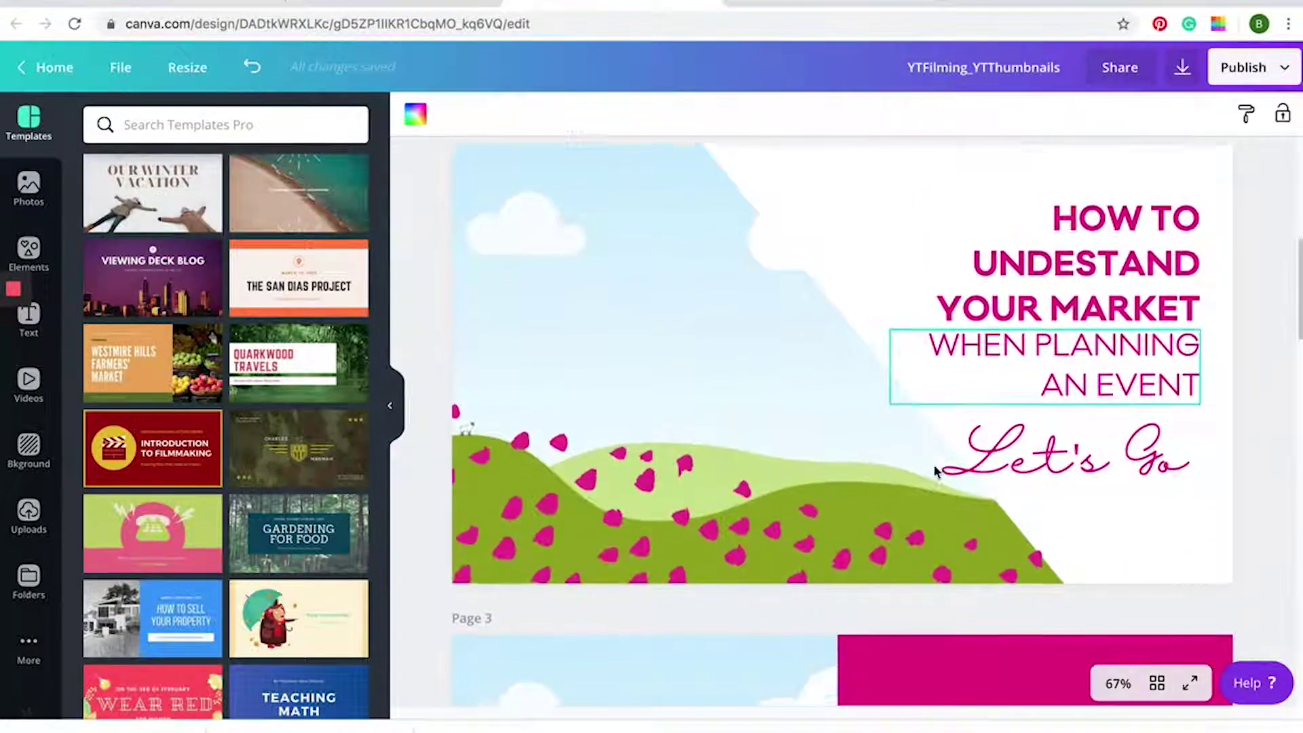
scroll(934, 470, "down", 3)
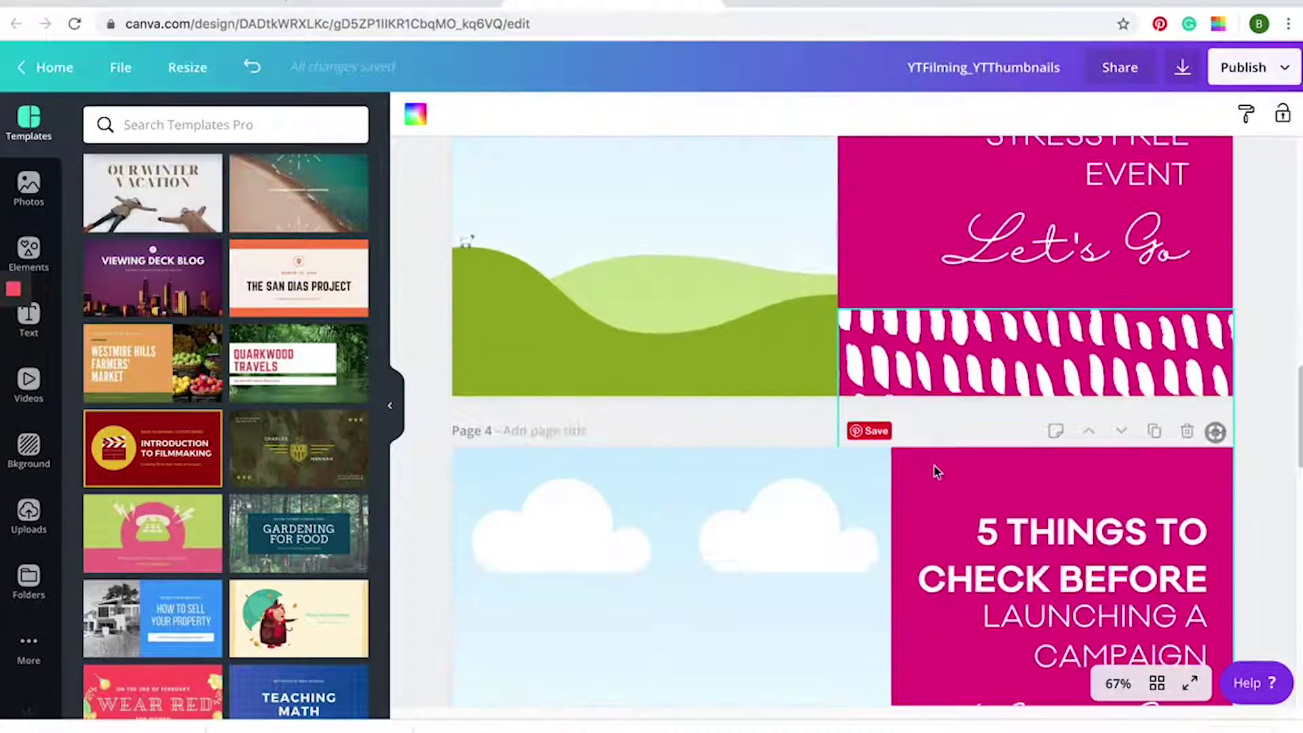
scroll(1029, 453, "down", 1)
scroll(1030, 453, "down", 10)
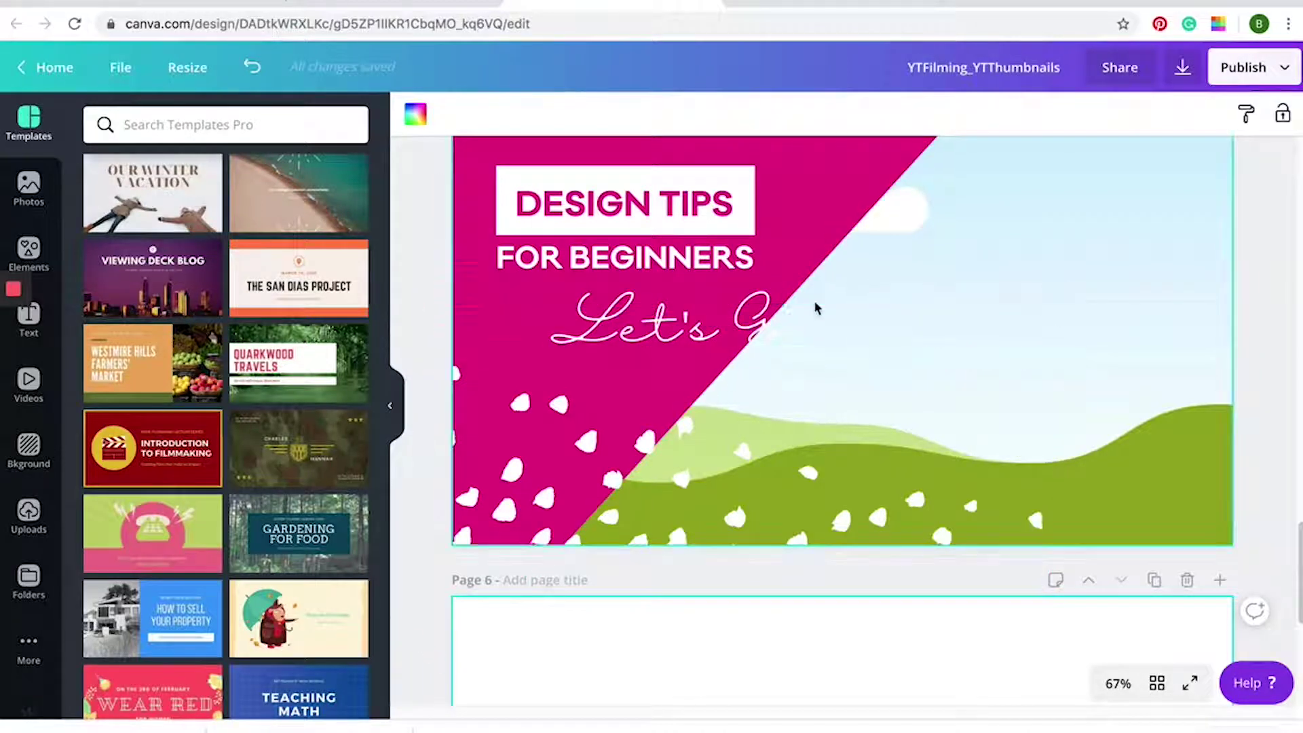
scroll(841, 339, "down", 1)
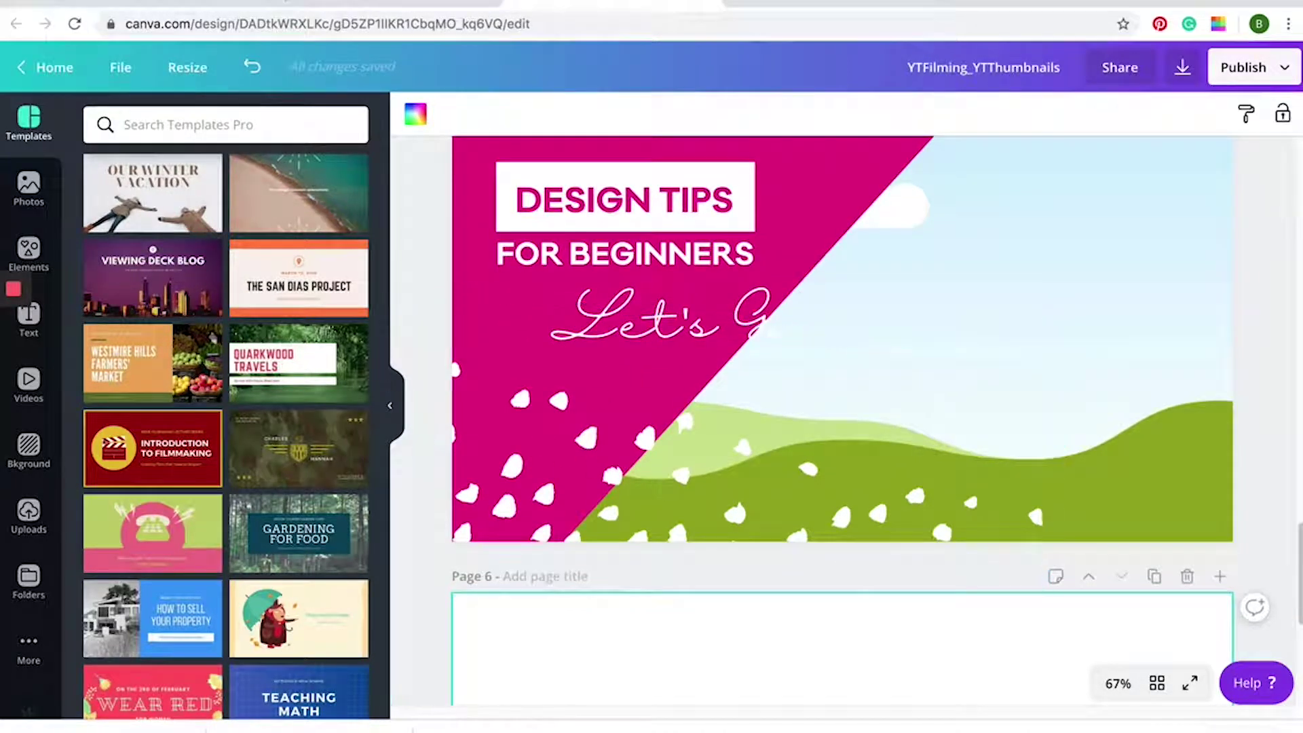
scroll(797, 410, "down", 6)
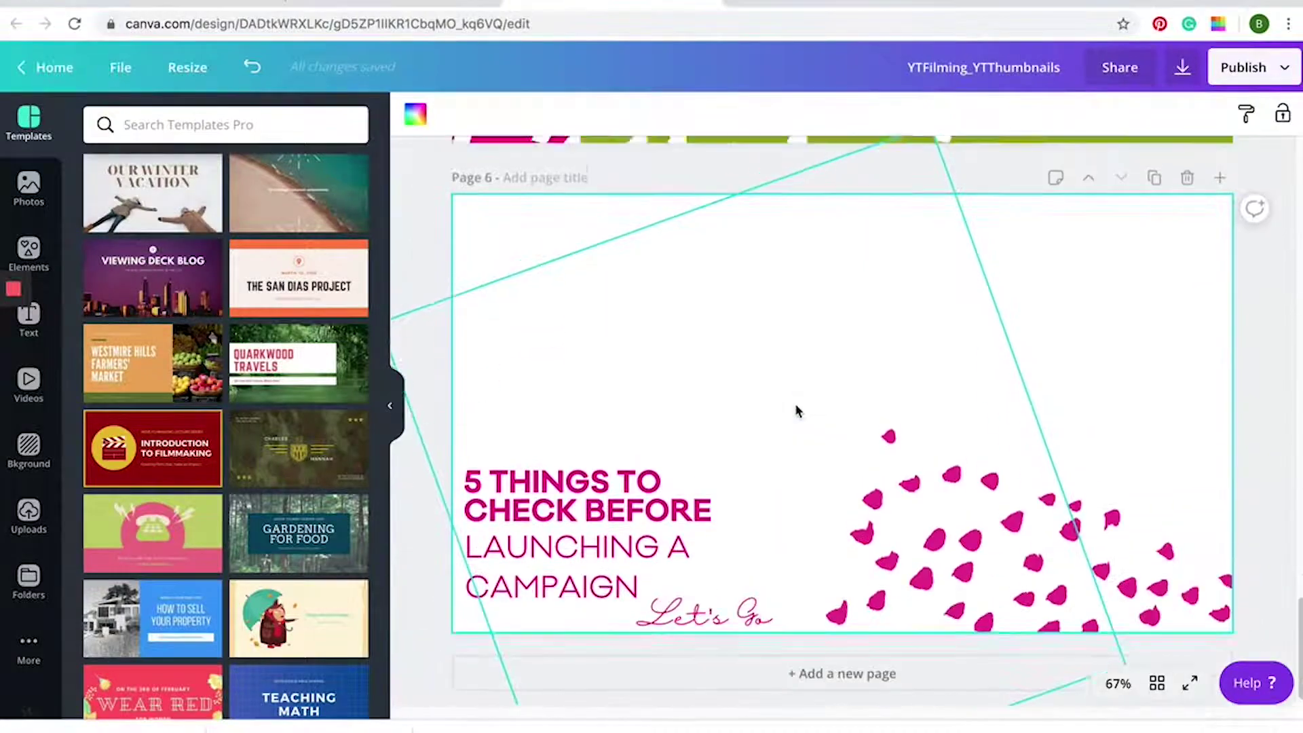
scroll(798, 410, "up", 11)
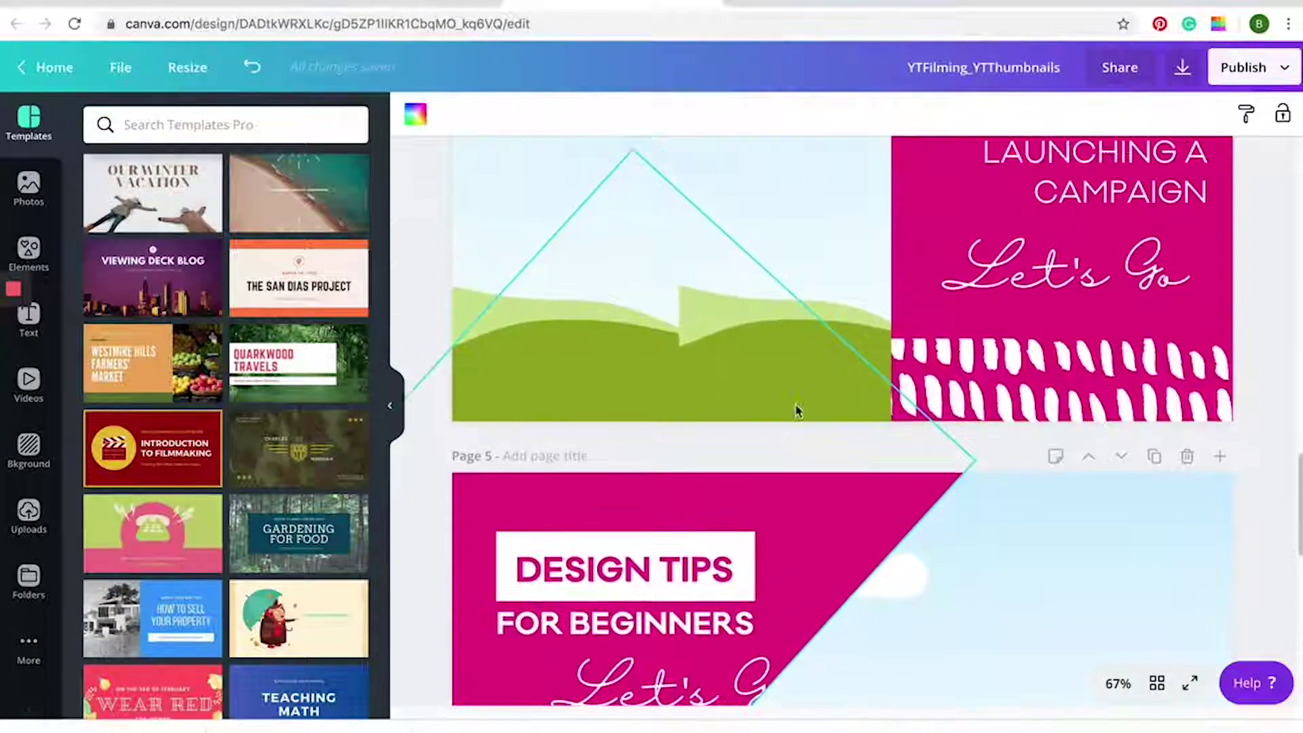
scroll(797, 410, "up", 7)
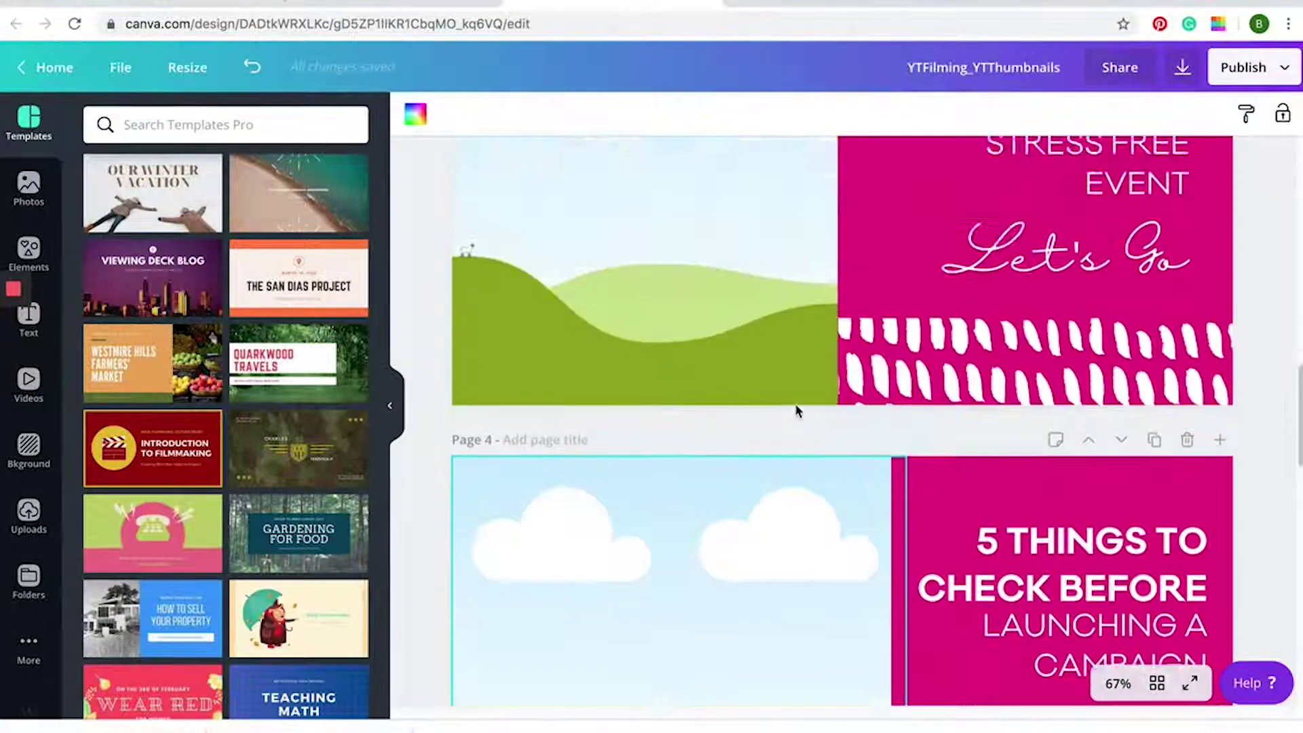
scroll(797, 410, "up", 12)
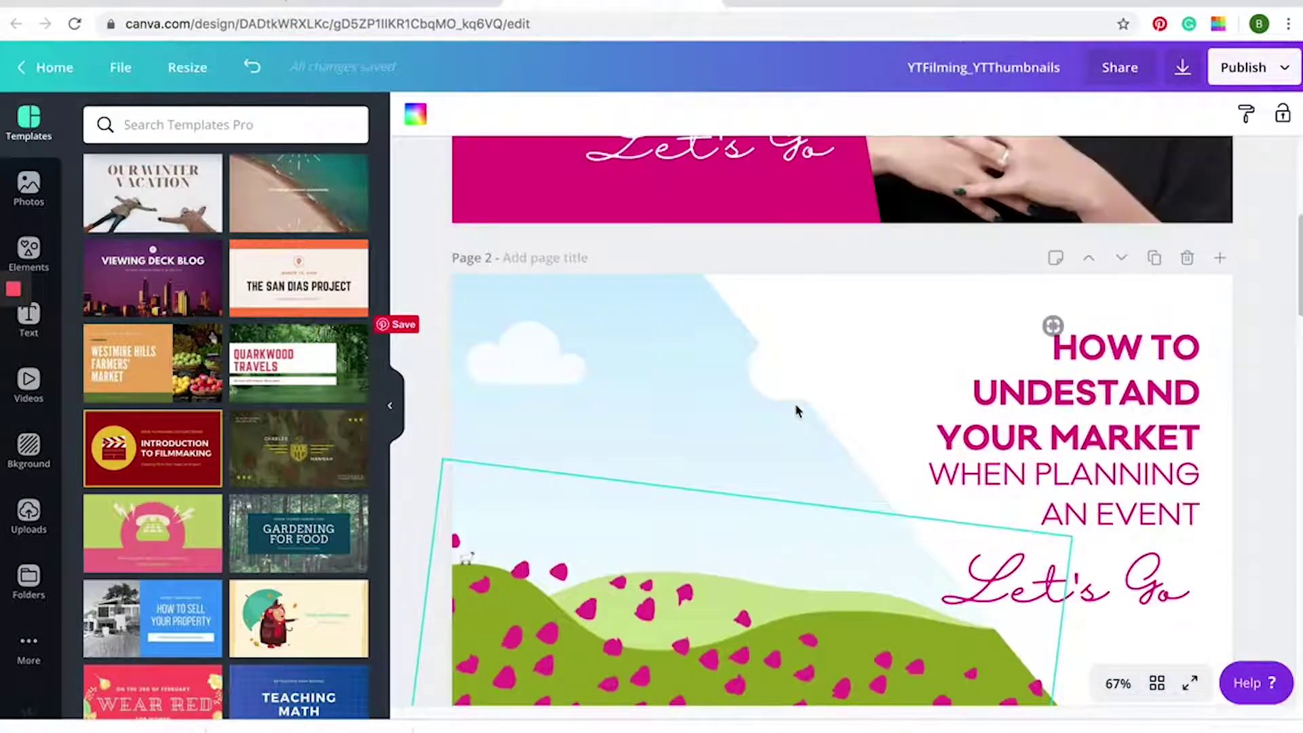
scroll(797, 411, "up", 8)
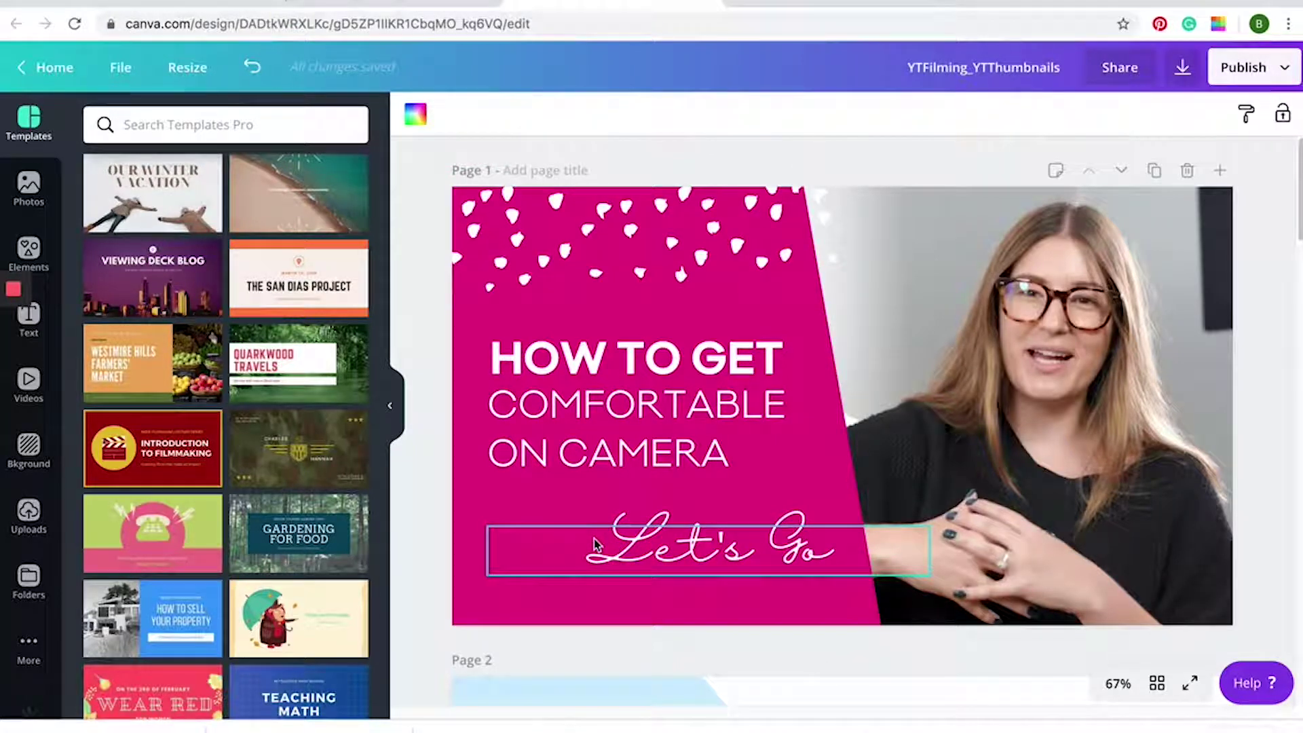
Compare the headline, Let's Go text and image placement across the thumbnail layouts from page 1 to page 6.
scroll(662, 574, "down", 6)
scroll(1053, 401, "down", 2)
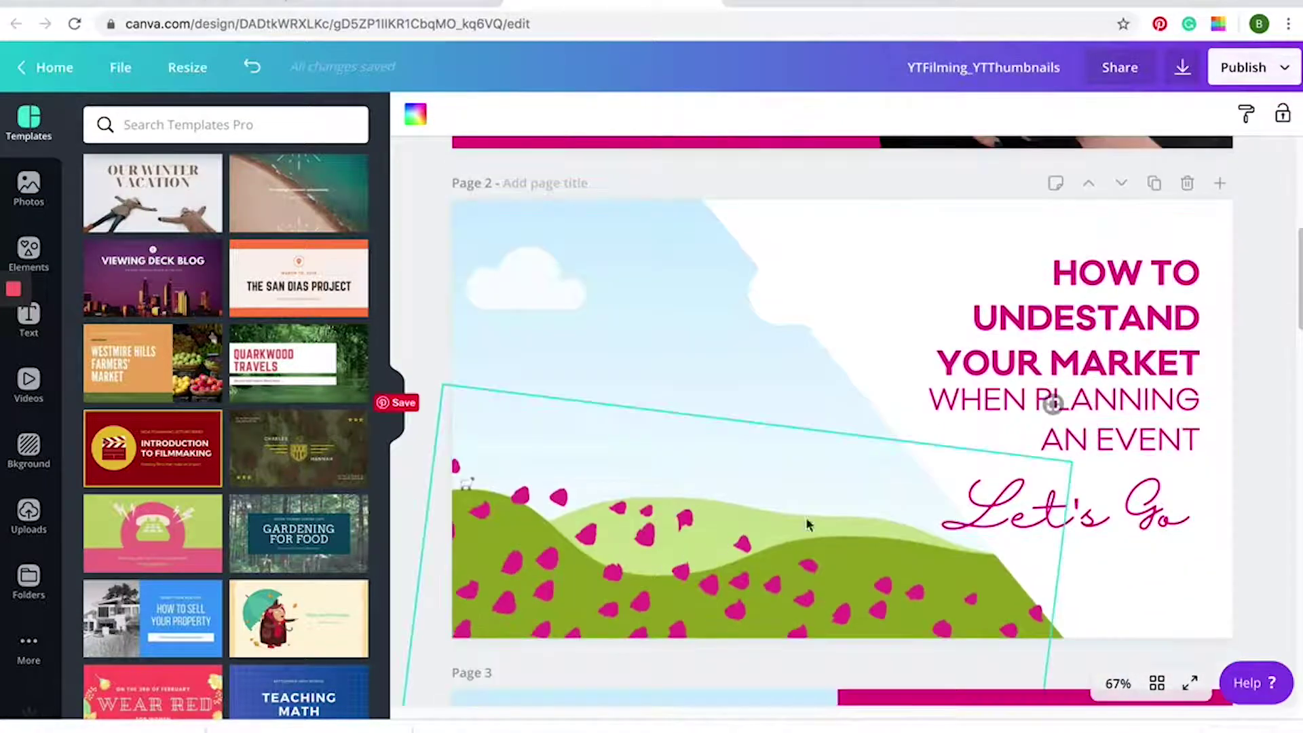
scroll(1045, 543, "down", 3)
scroll(1043, 543, "down", 5)
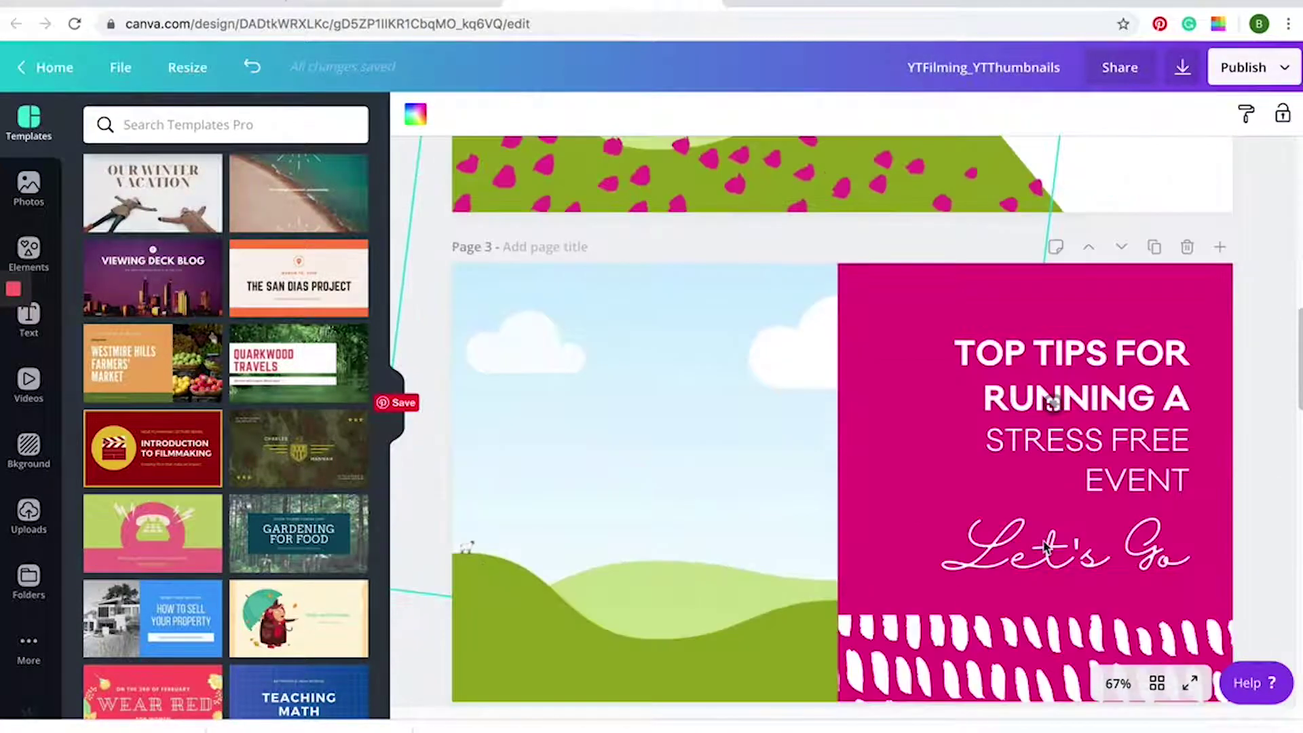
scroll(1030, 534, "down", 12)
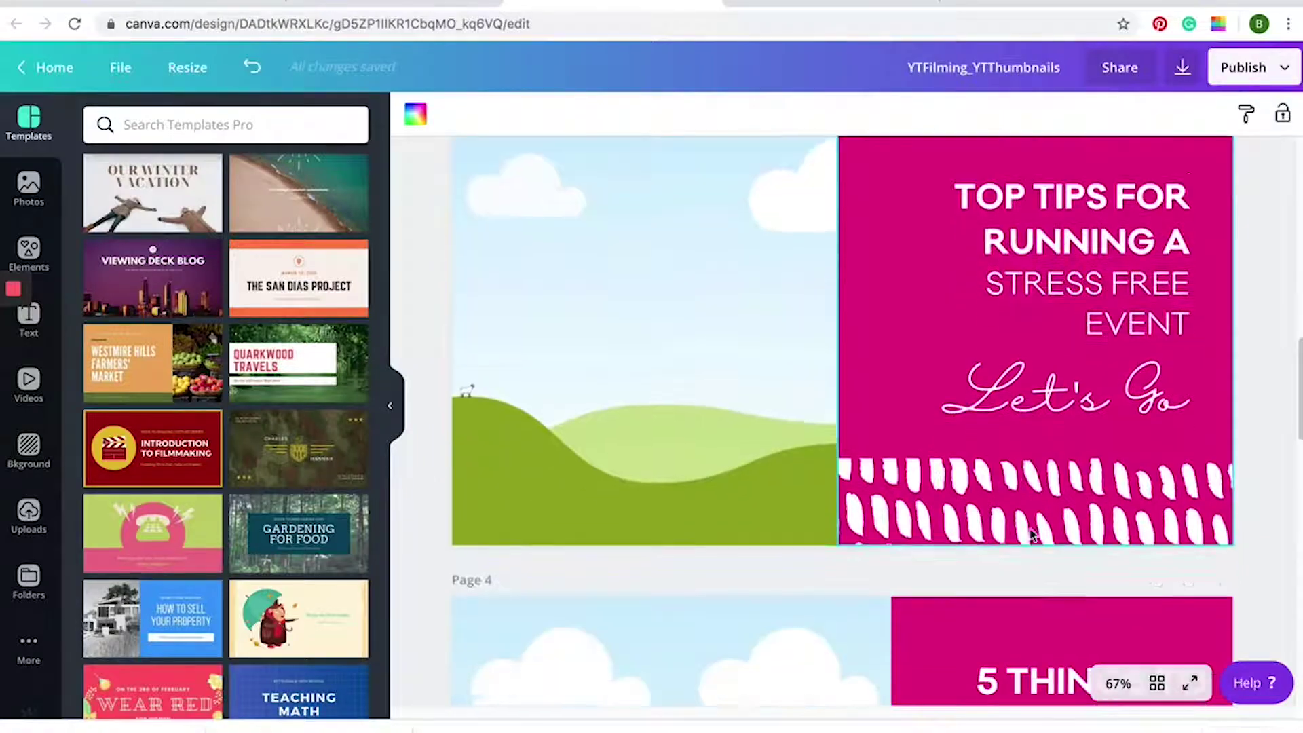
scroll(1029, 535, "down", 10)
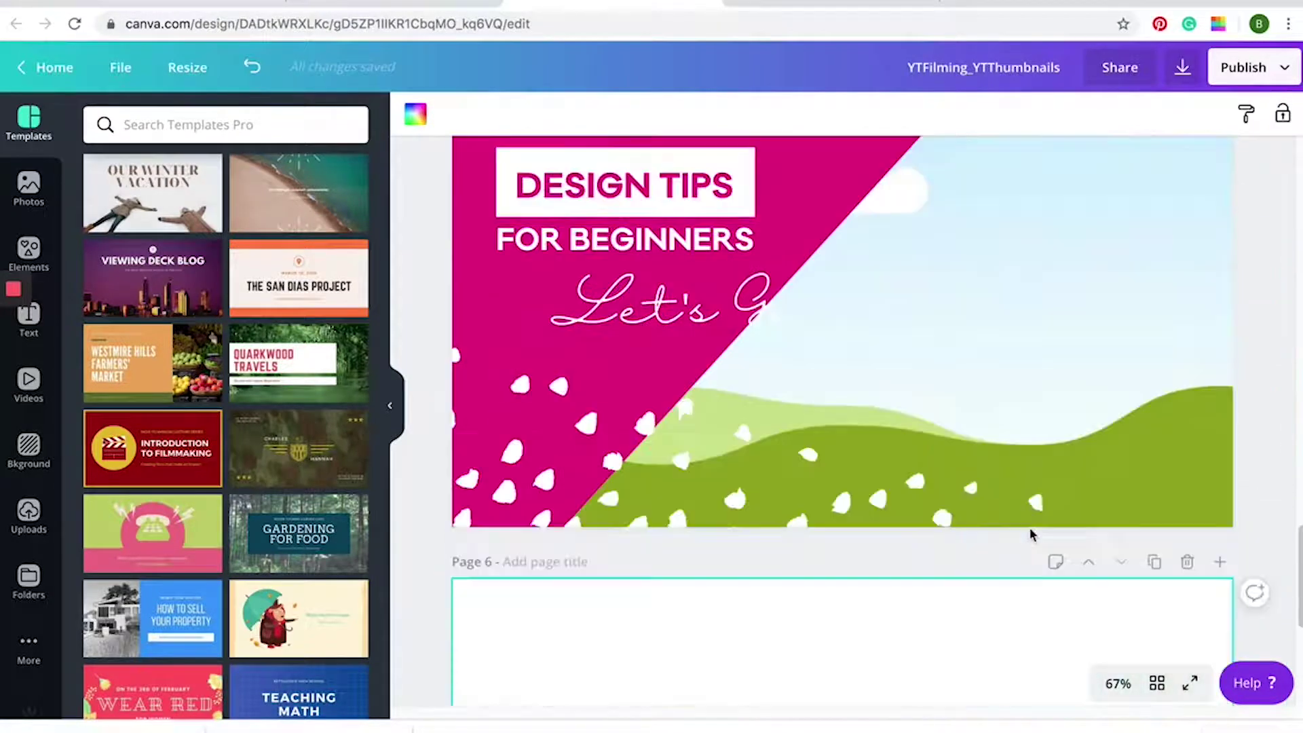
scroll(1029, 533, "up", 8)
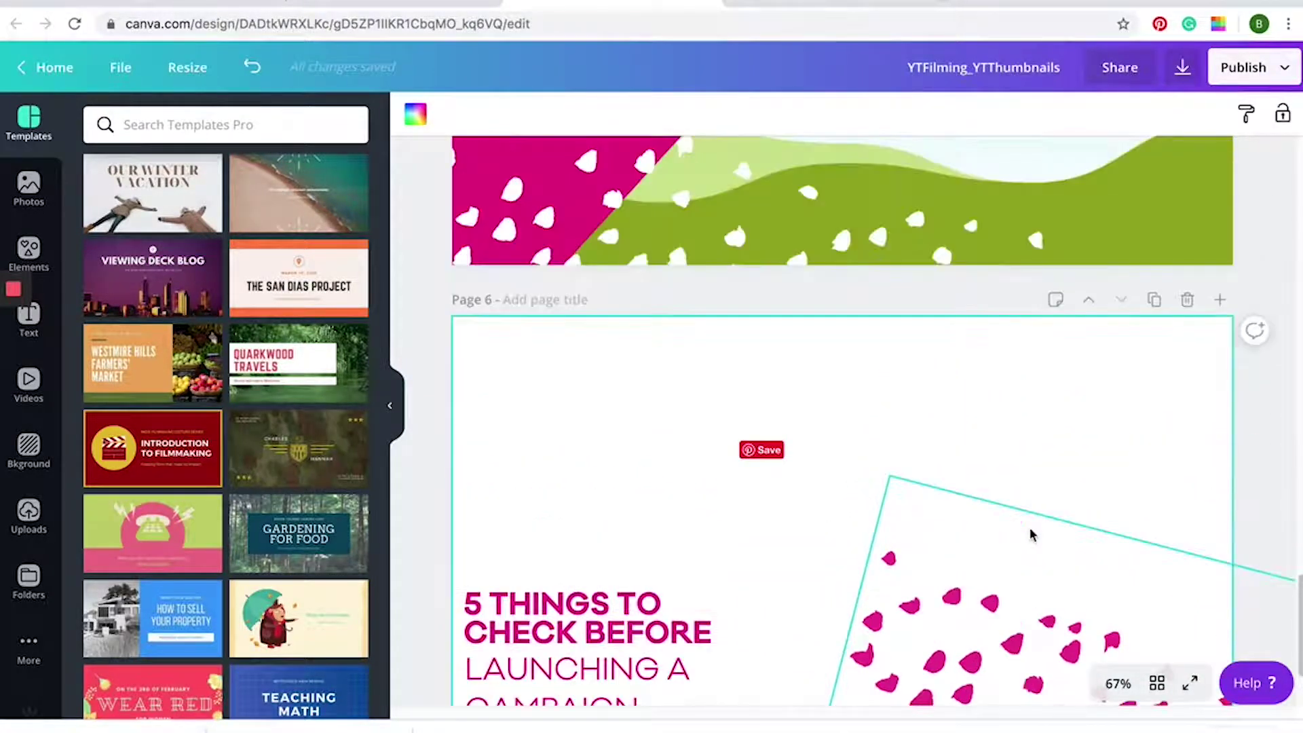
scroll(649, 426, "up", 3)
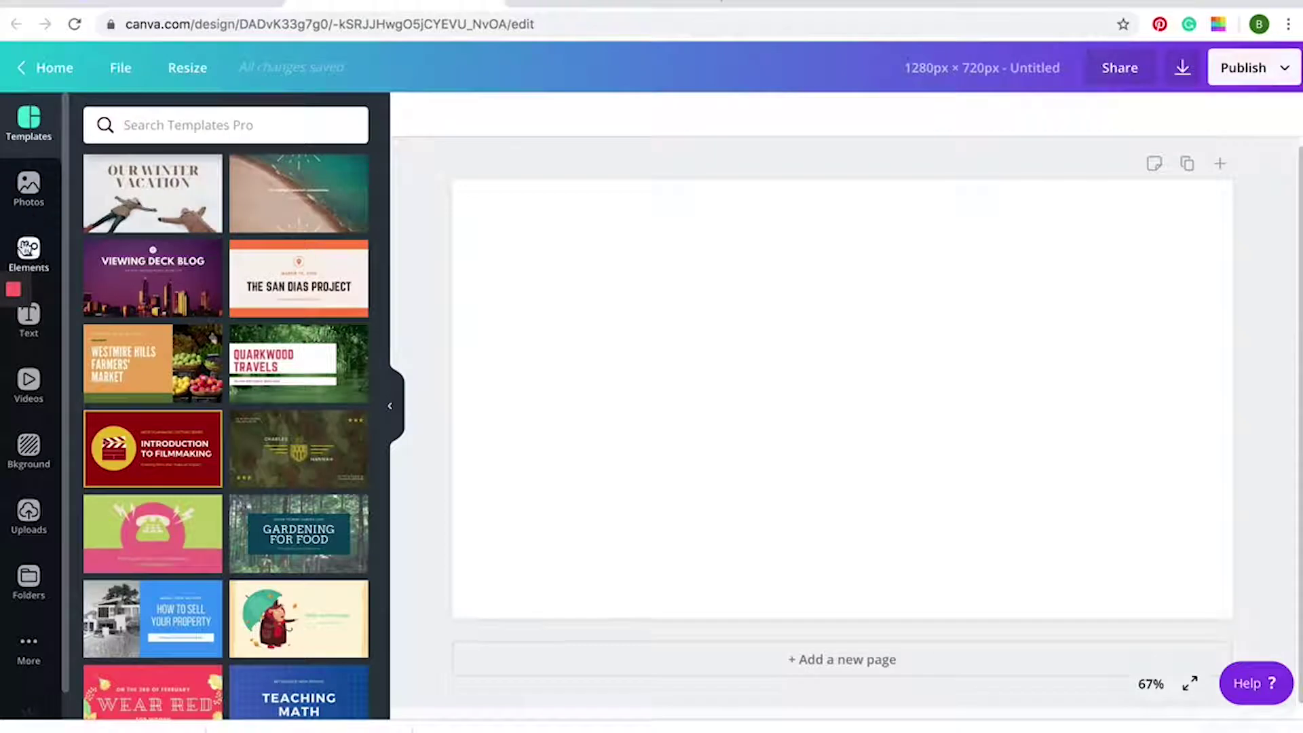
Add a single-image grid that fills the whole page of the blank 1280 × 720 px design.
left_click(25, 250)
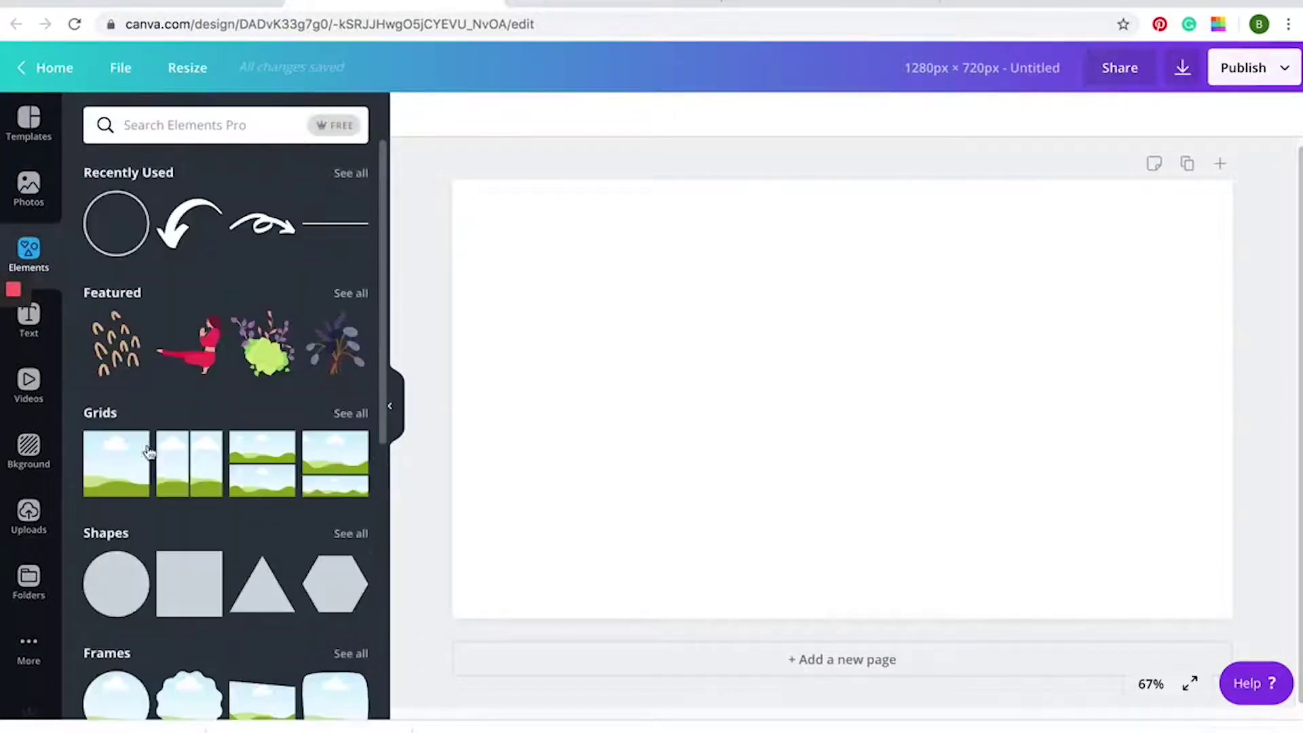
left_click(140, 453)
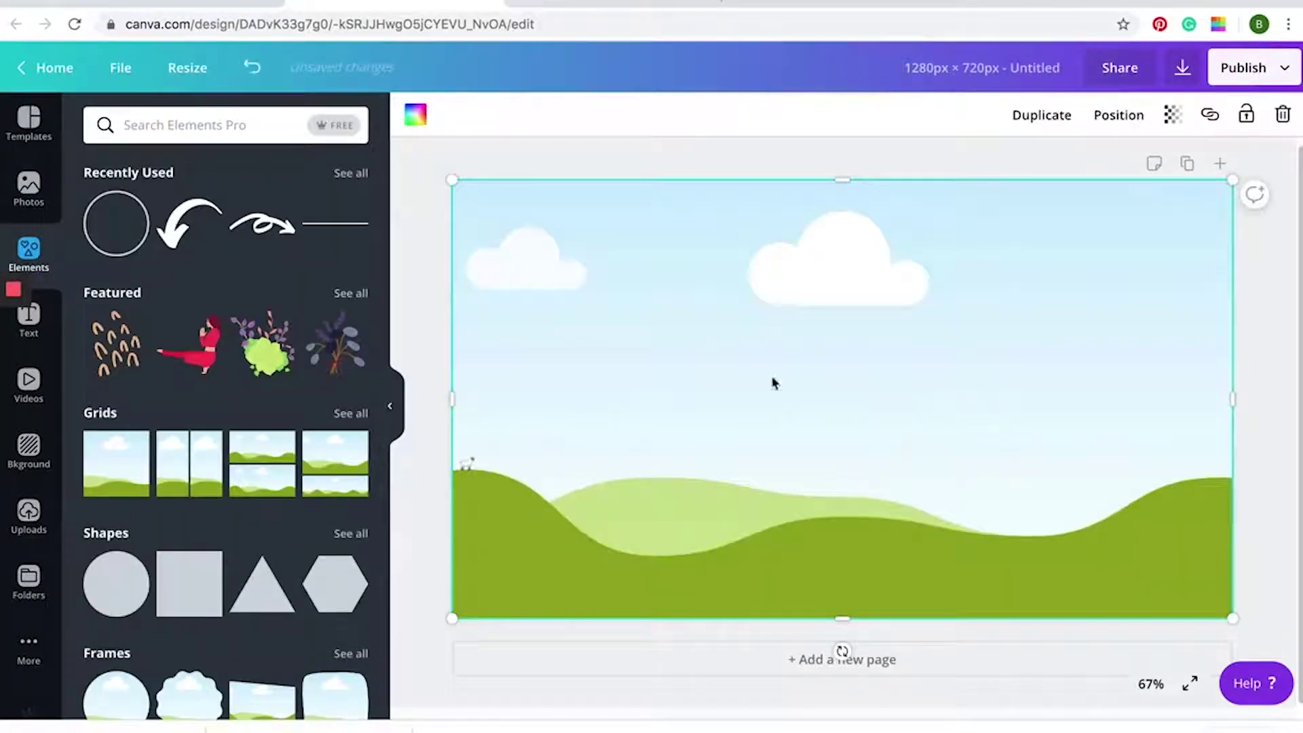
left_click(434, 191)
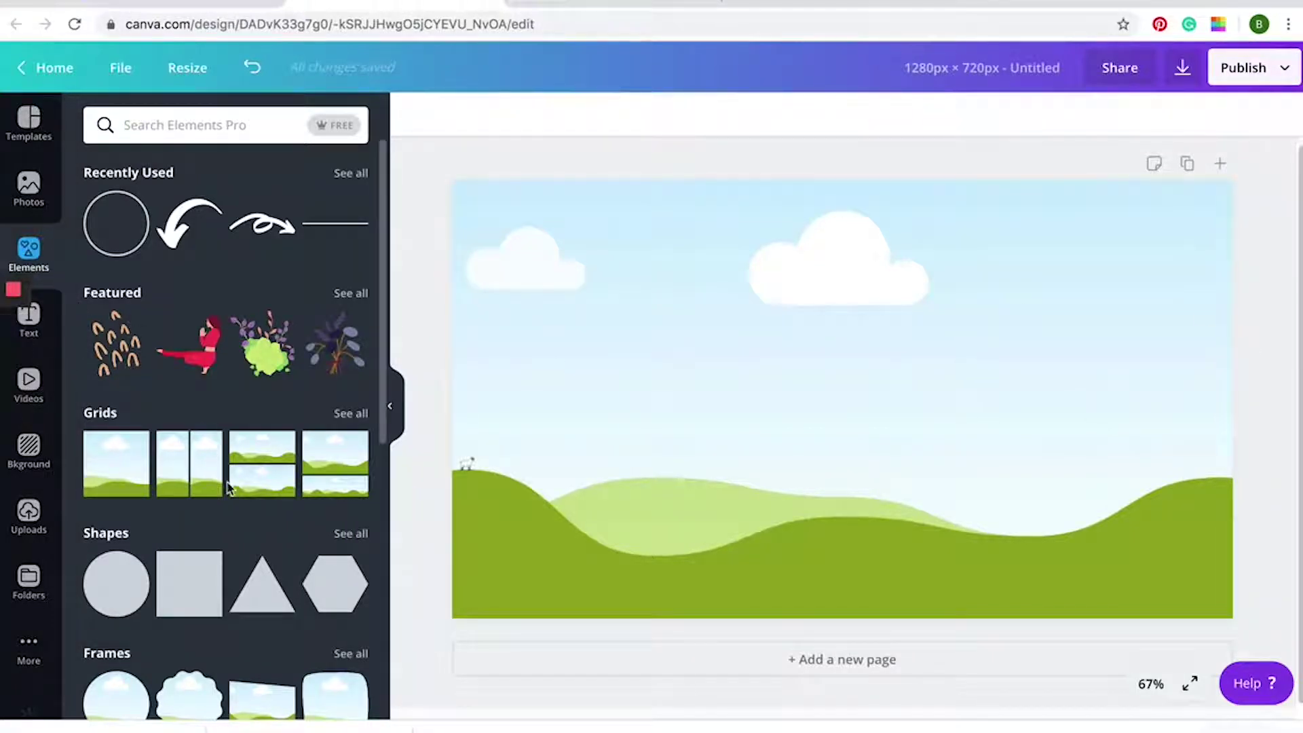
Add a square shape at the page's upper-left corner and enlarge it to cover the full page height.
scroll(228, 487, "down", 1)
left_click(191, 555)
left_click_drag(880, 290, 718, 250)
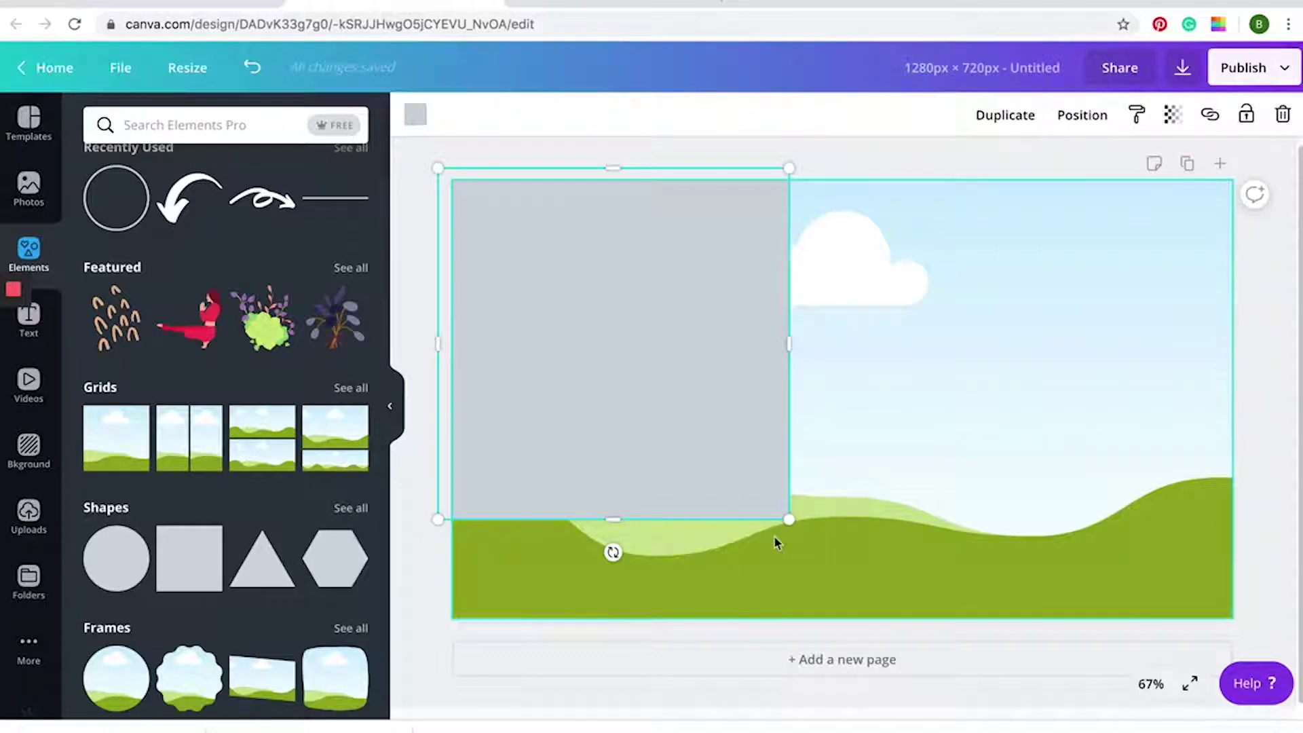
left_click_drag(790, 521, 913, 626)
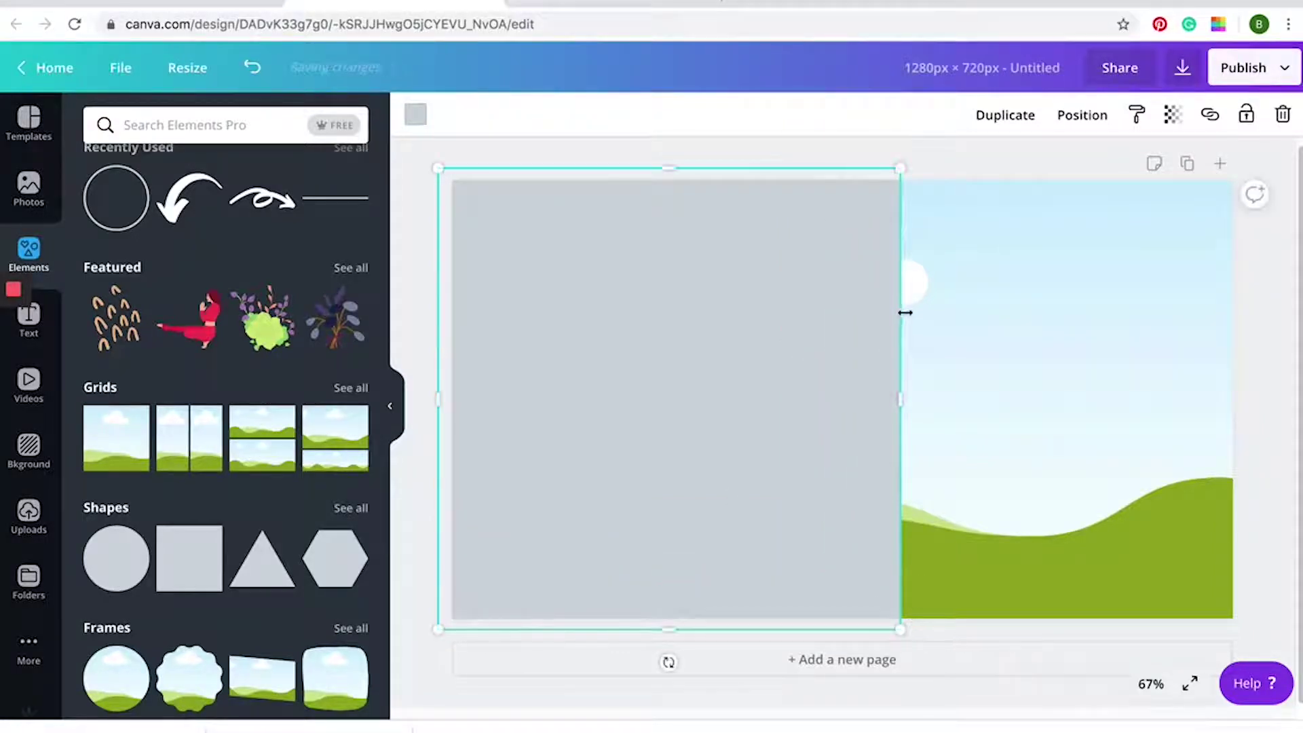
Tilt the square counter-clockwise and extend it beyond the page edges so its slanted edge divides the page near the middle.
left_click_drag(665, 663, 746, 699)
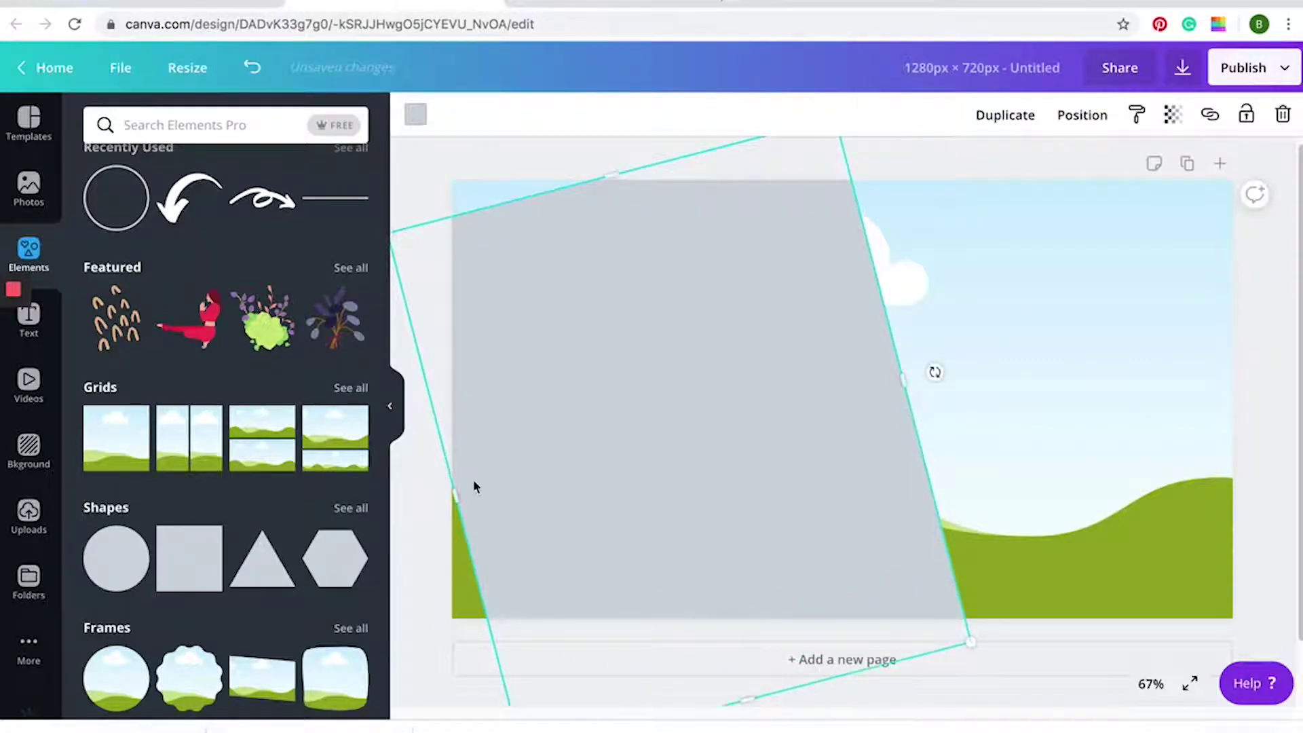
left_click_drag(462, 496, 401, 492)
left_click_drag(576, 181, 573, 141)
left_click_drag(710, 368, 641, 378)
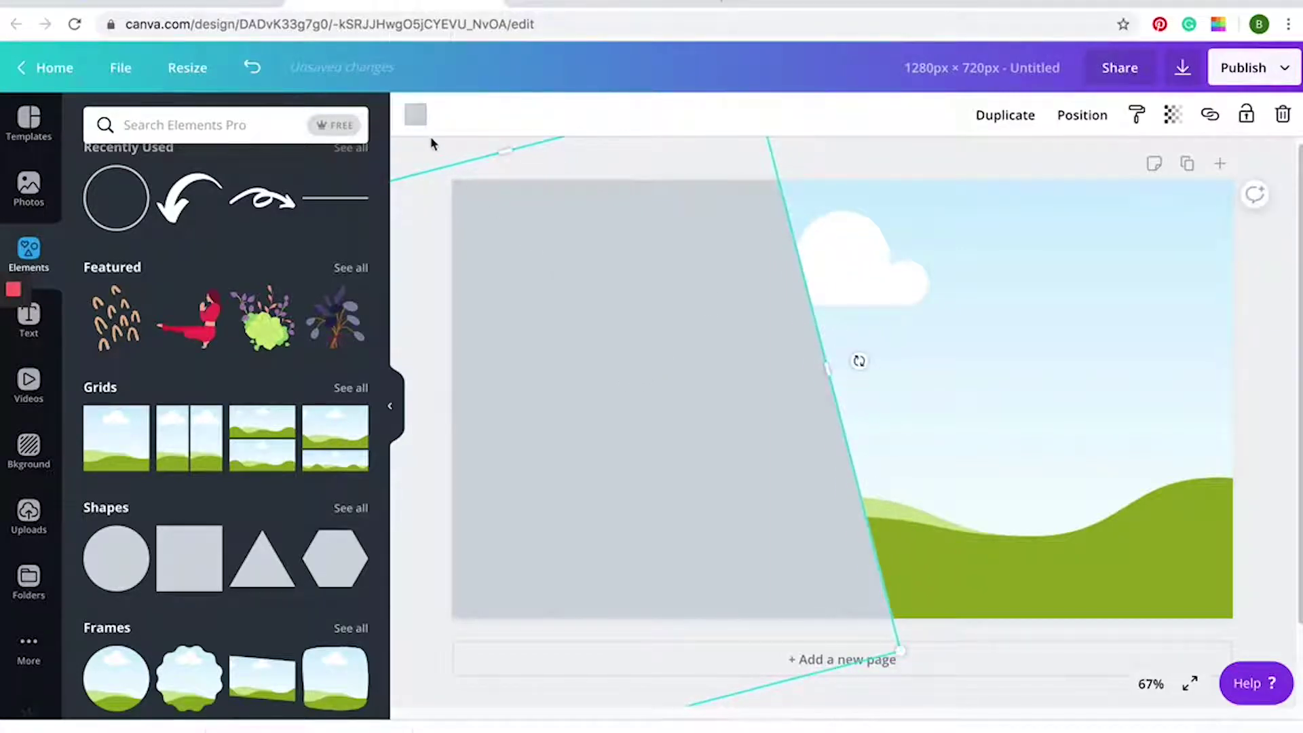
Colour the slanted block magenta from the primary palette.
left_click(415, 114)
left_click(151, 304)
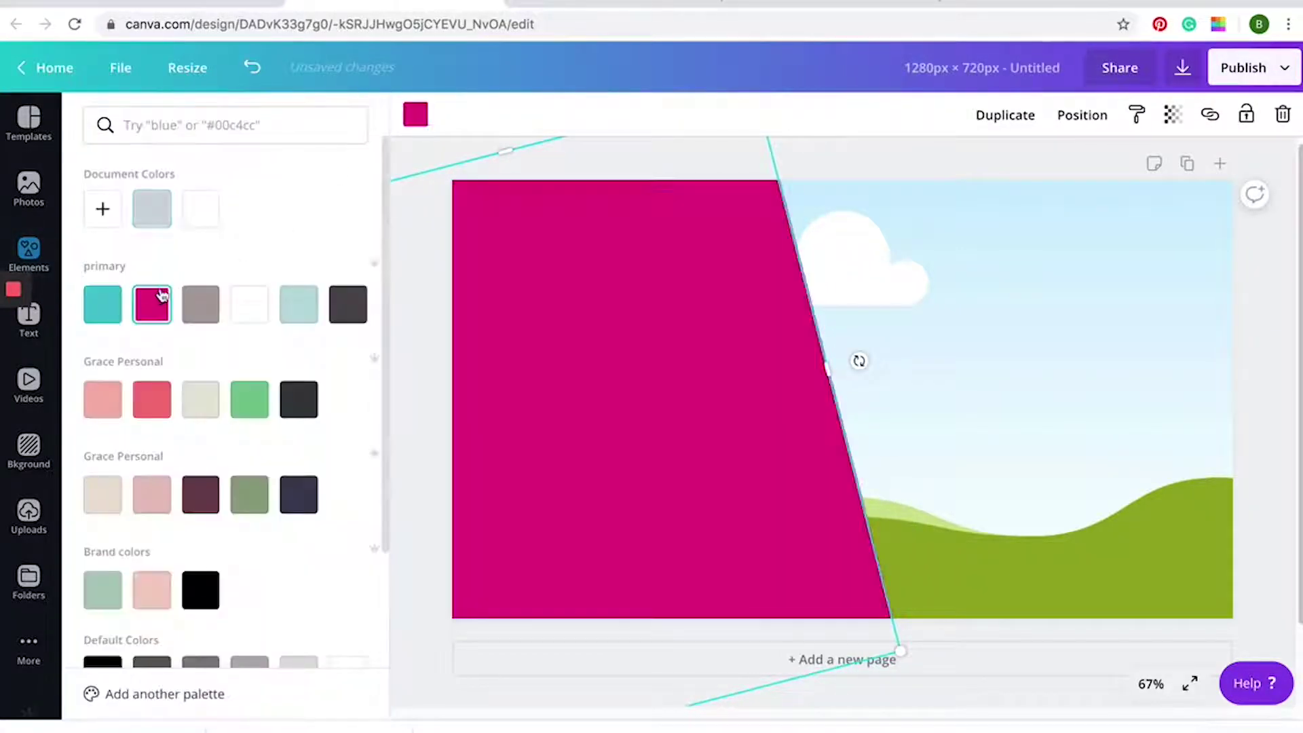
left_click(910, 170)
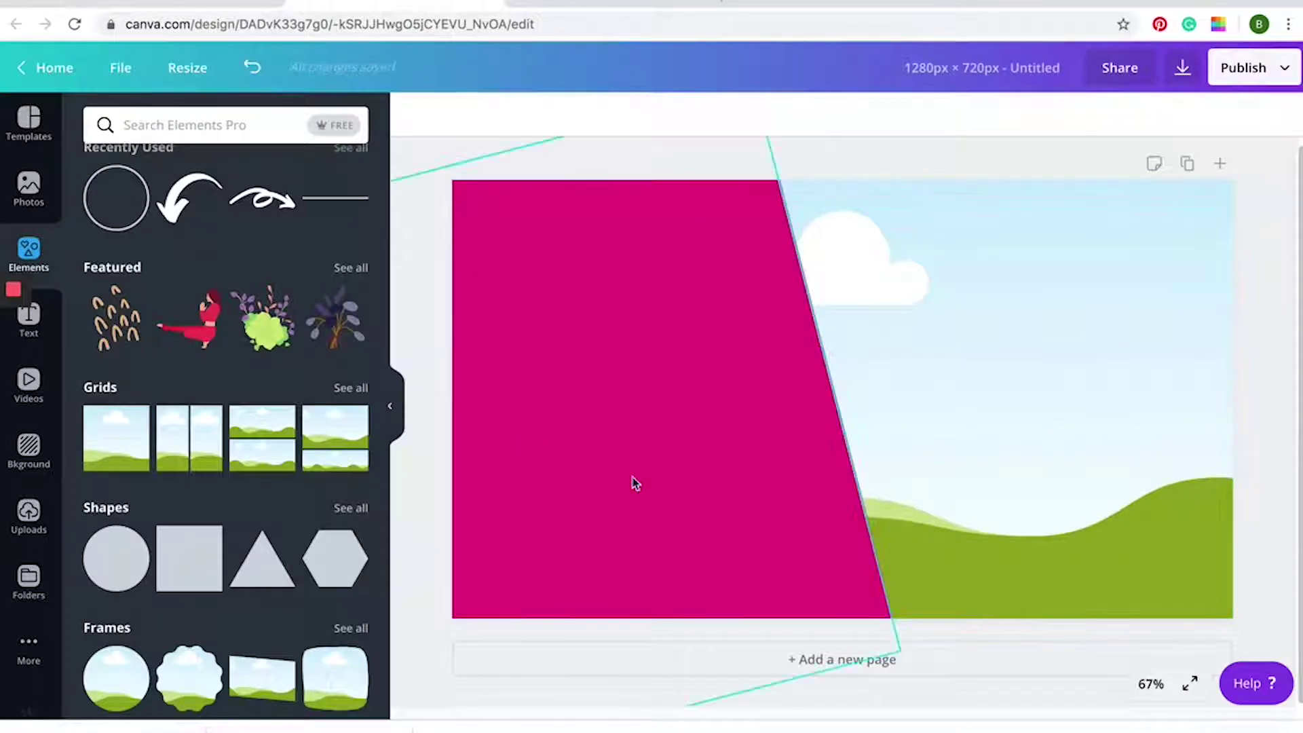
Duplicate page 1 and delete the magenta block from the copy, leaving only the image grid on page 2.
left_click(1182, 164)
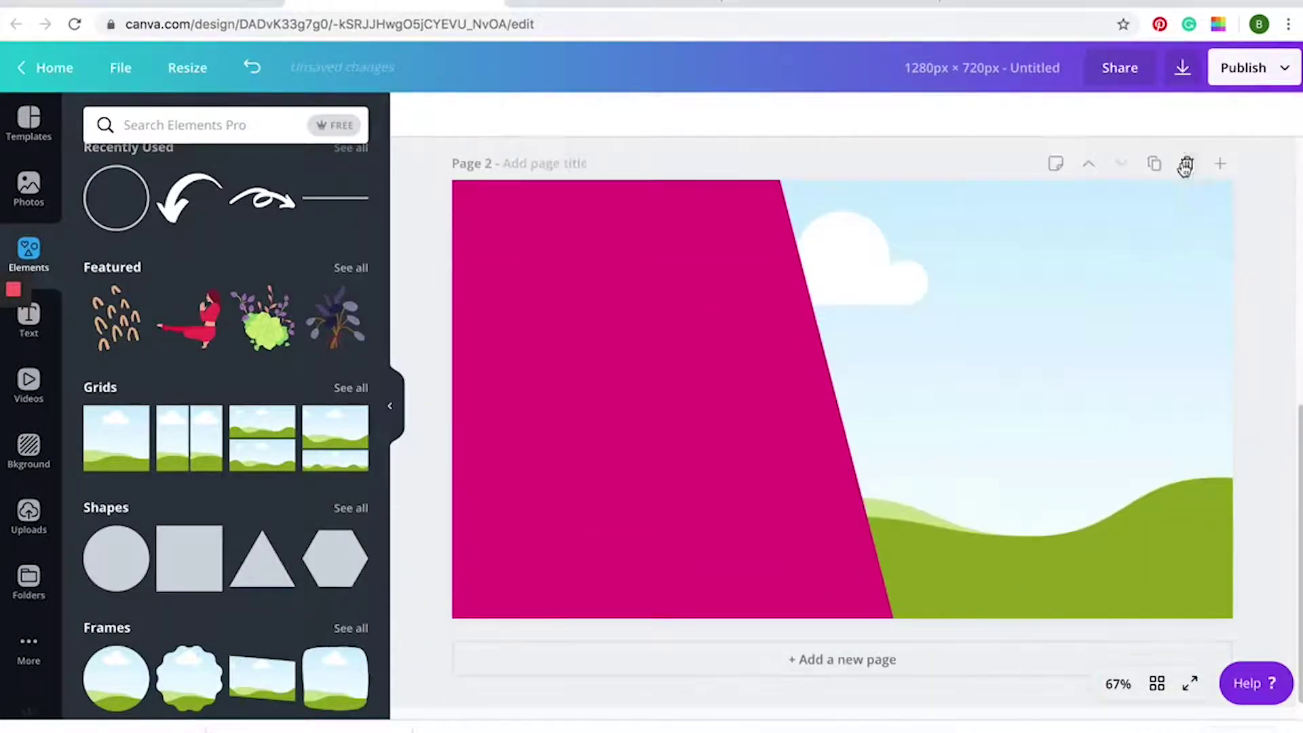
left_click(573, 442)
key("Delete")
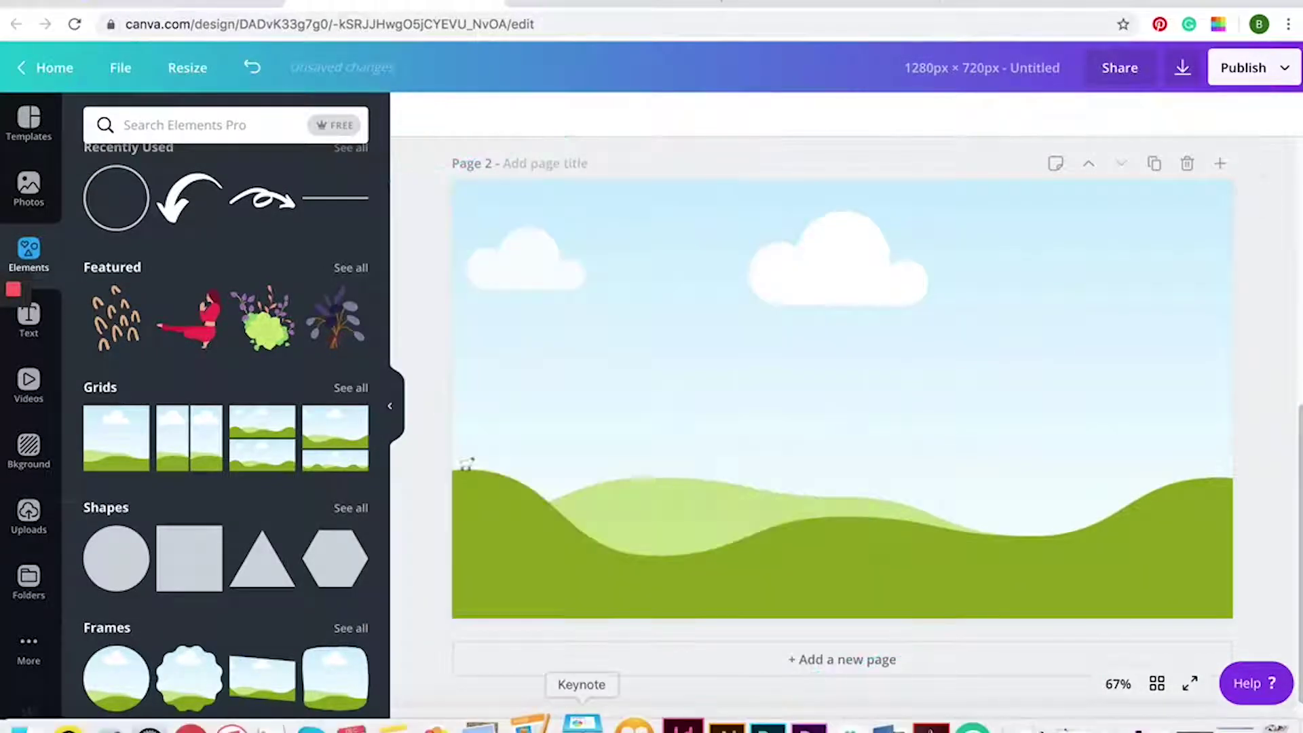
Add a right-angled triangle to page 2, enlarge it from the lower-left corner to full page height, and colour it white.
left_click(358, 508)
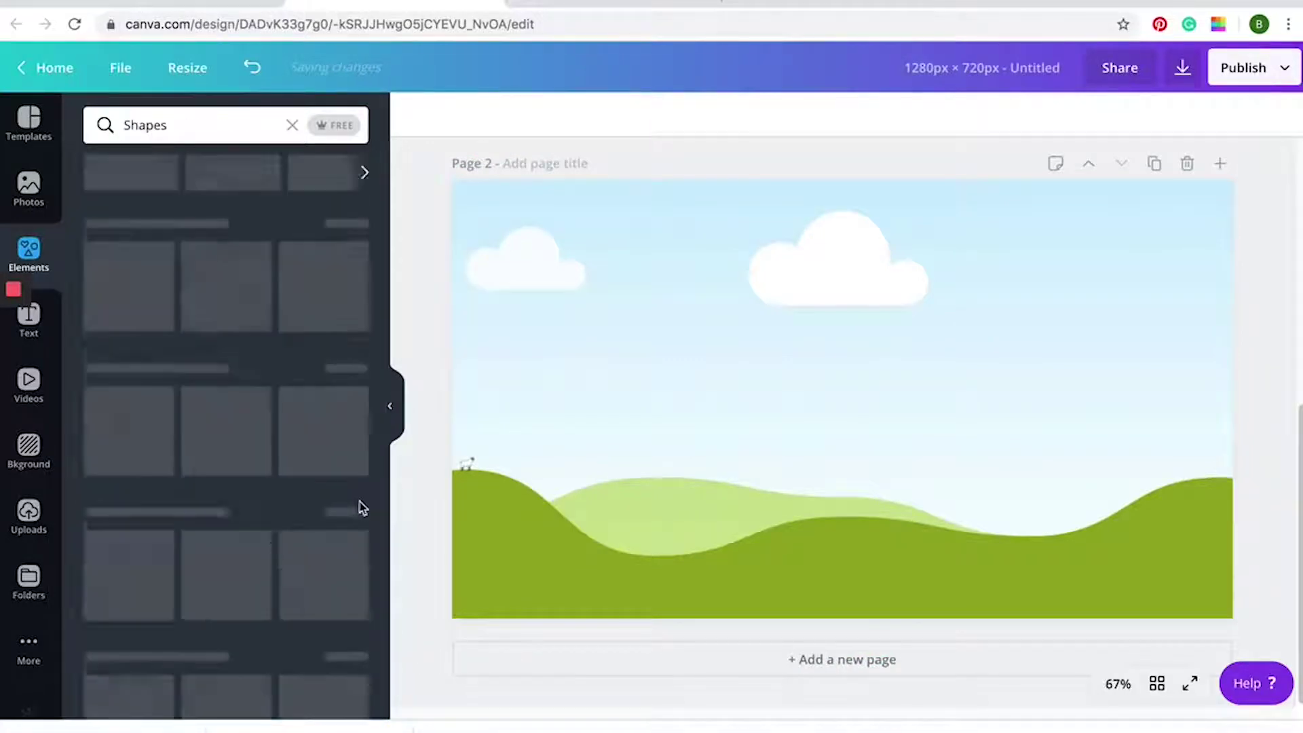
left_click(230, 397)
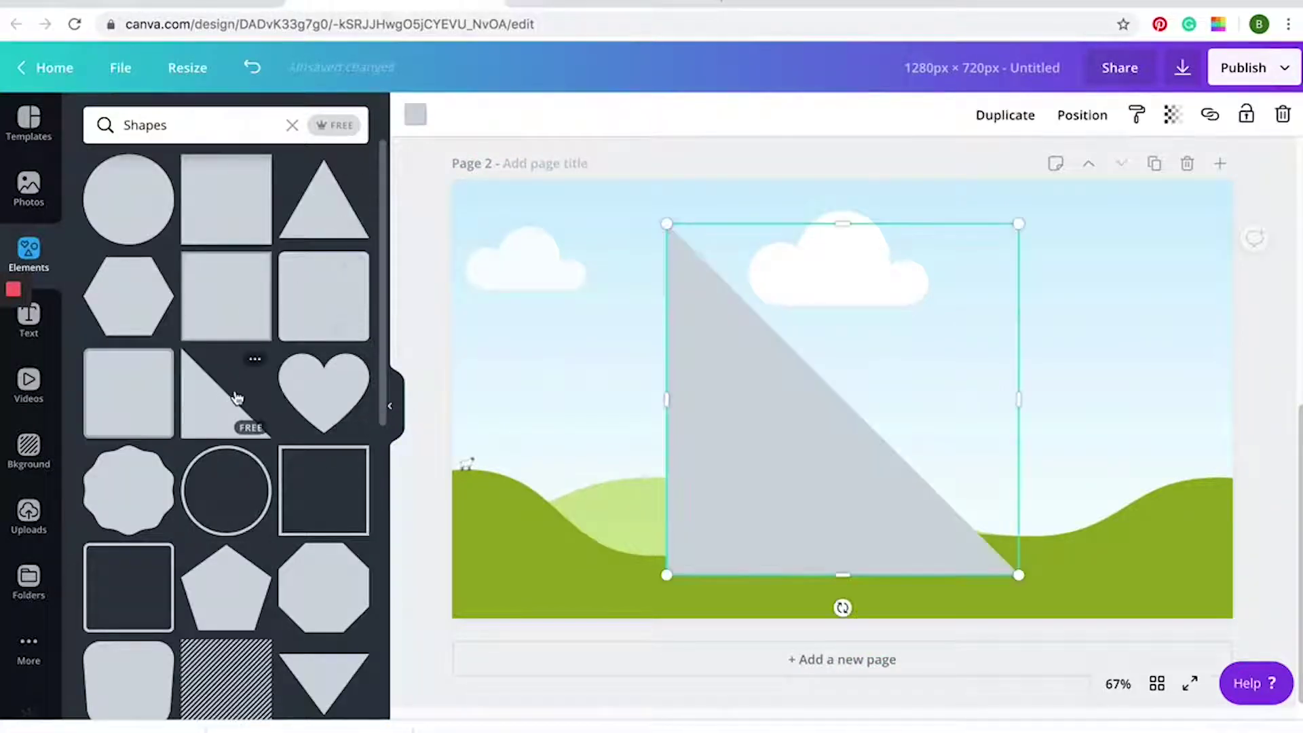
left_click_drag(832, 488, 583, 527)
left_click_drag(802, 271, 905, 192)
left_click(420, 130)
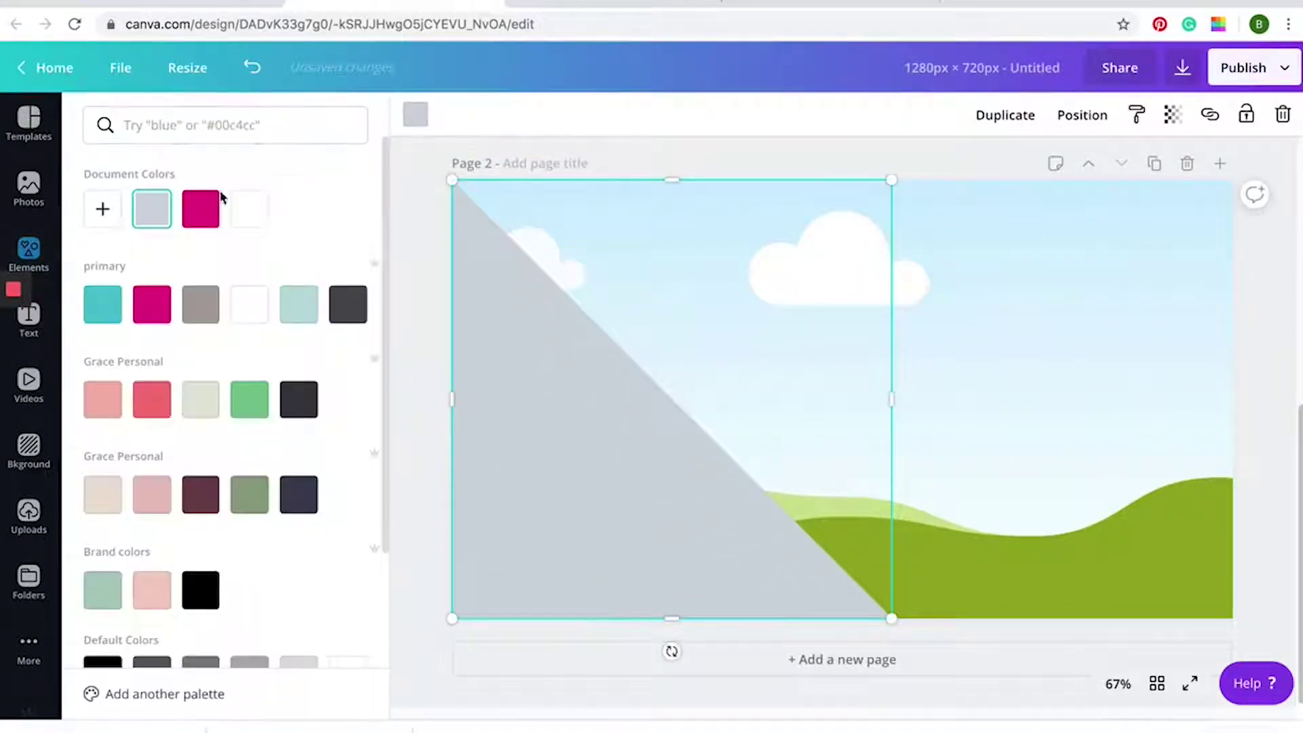
left_click(249, 208)
Duplicate page 2 and, on page 3, rotate the white triangle to -90°, move it to the lower-right corner and enlarge it.
left_click(1154, 164)
left_click(456, 412)
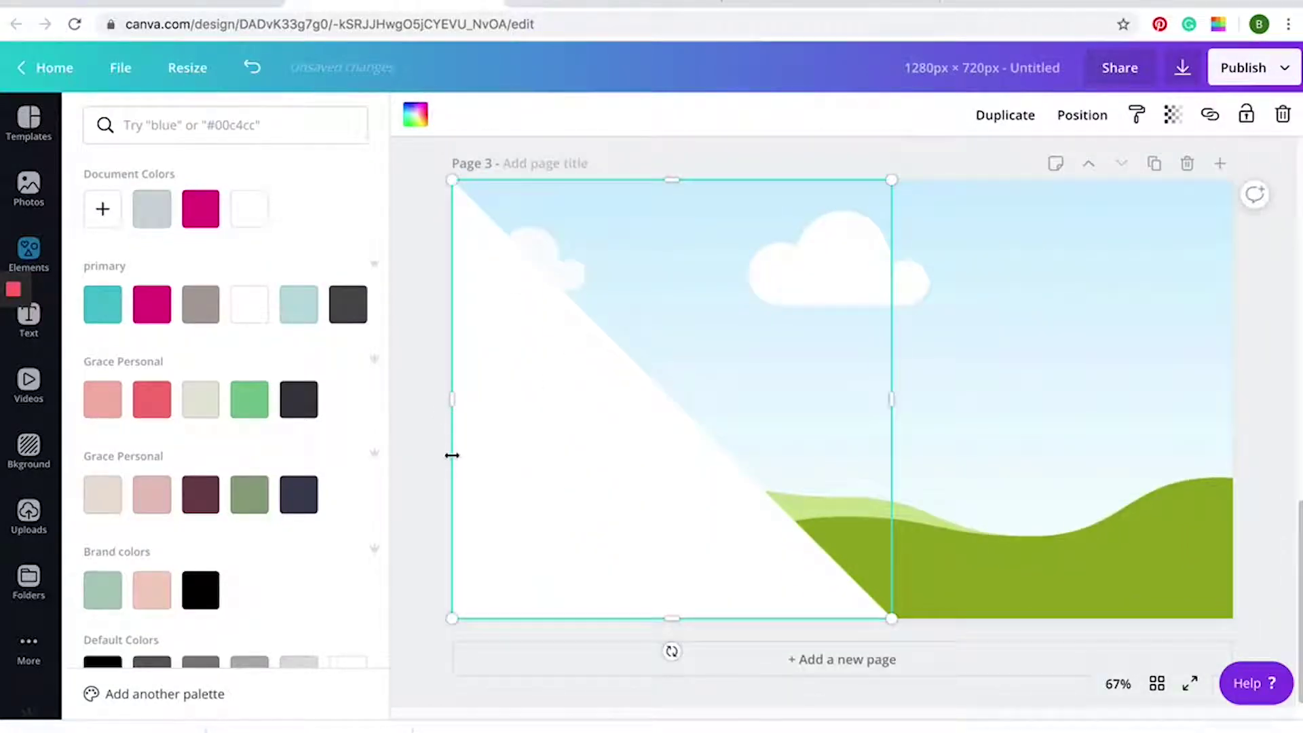
left_click_drag(671, 651, 846, 396)
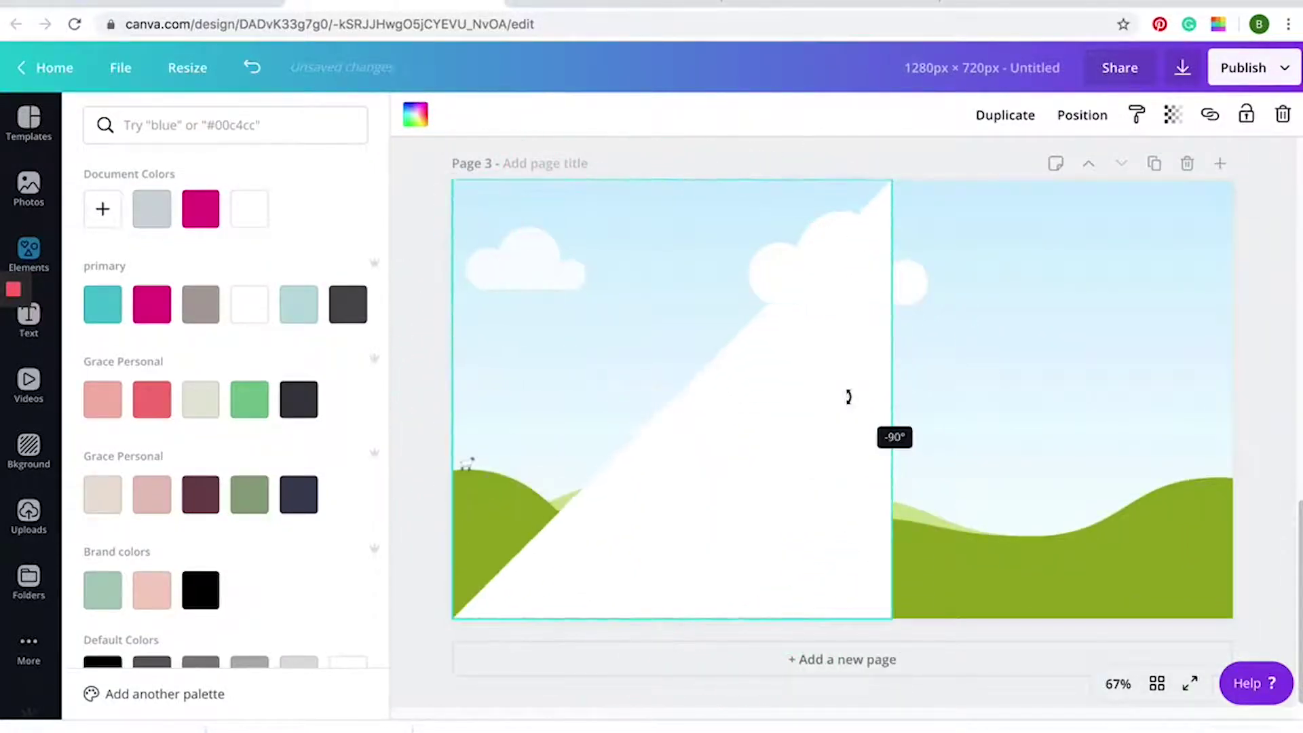
left_click_drag(780, 429, 1113, 433)
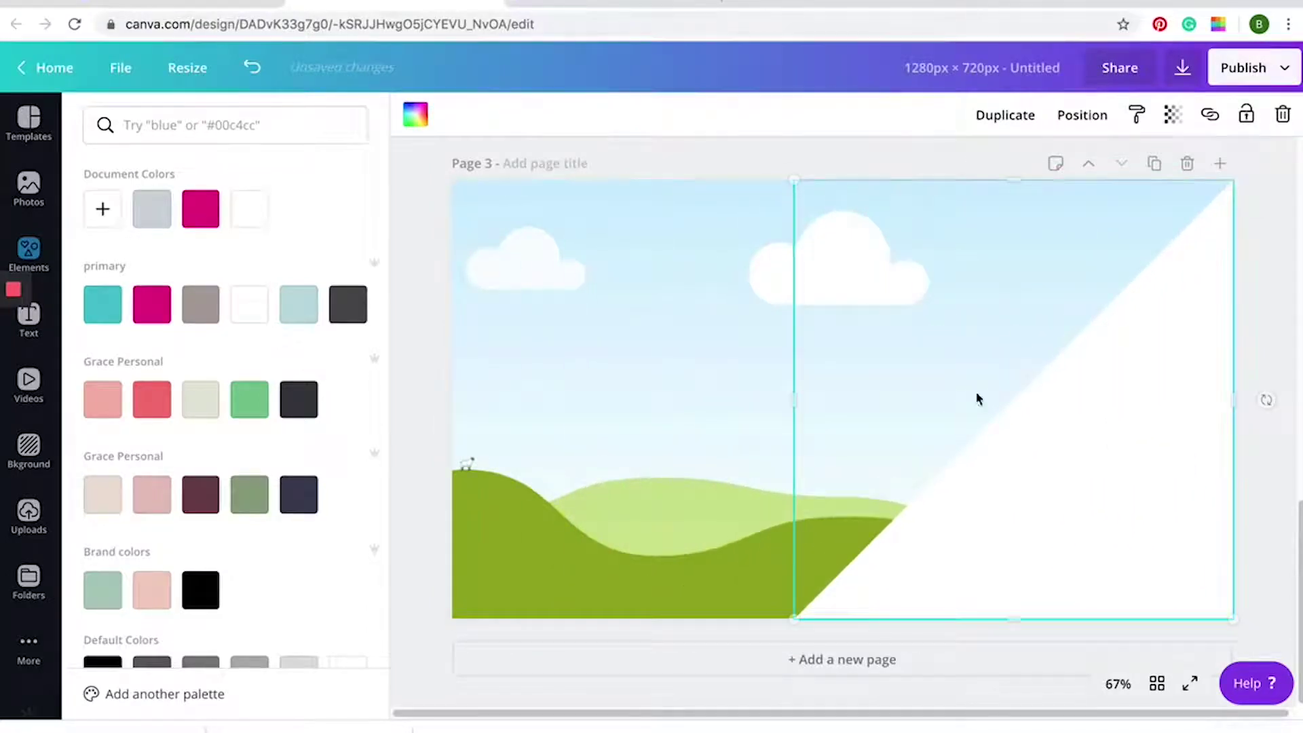
left_click_drag(787, 178, 536, 109)
left_click(1265, 418)
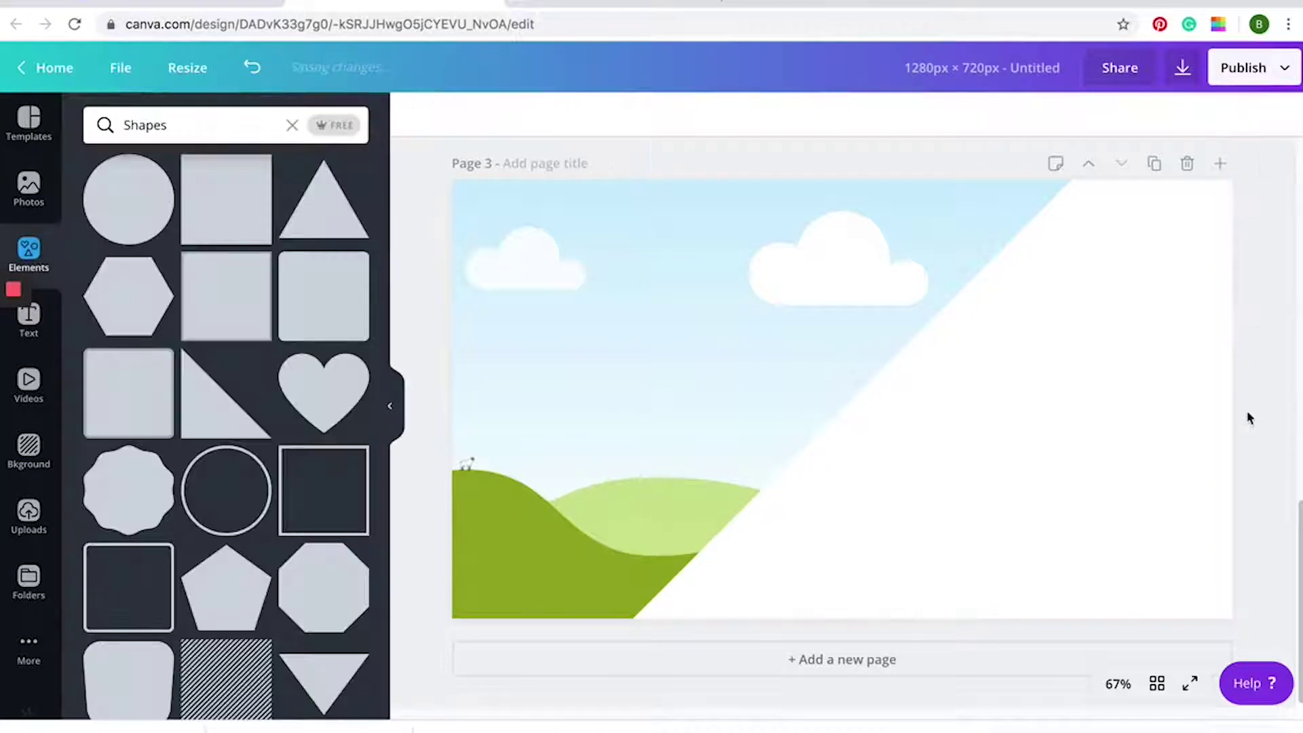
Duplicate page 3 and delete the white triangle from the copy on page 4.
left_click(1152, 164)
left_click(1187, 392)
key("Delete")
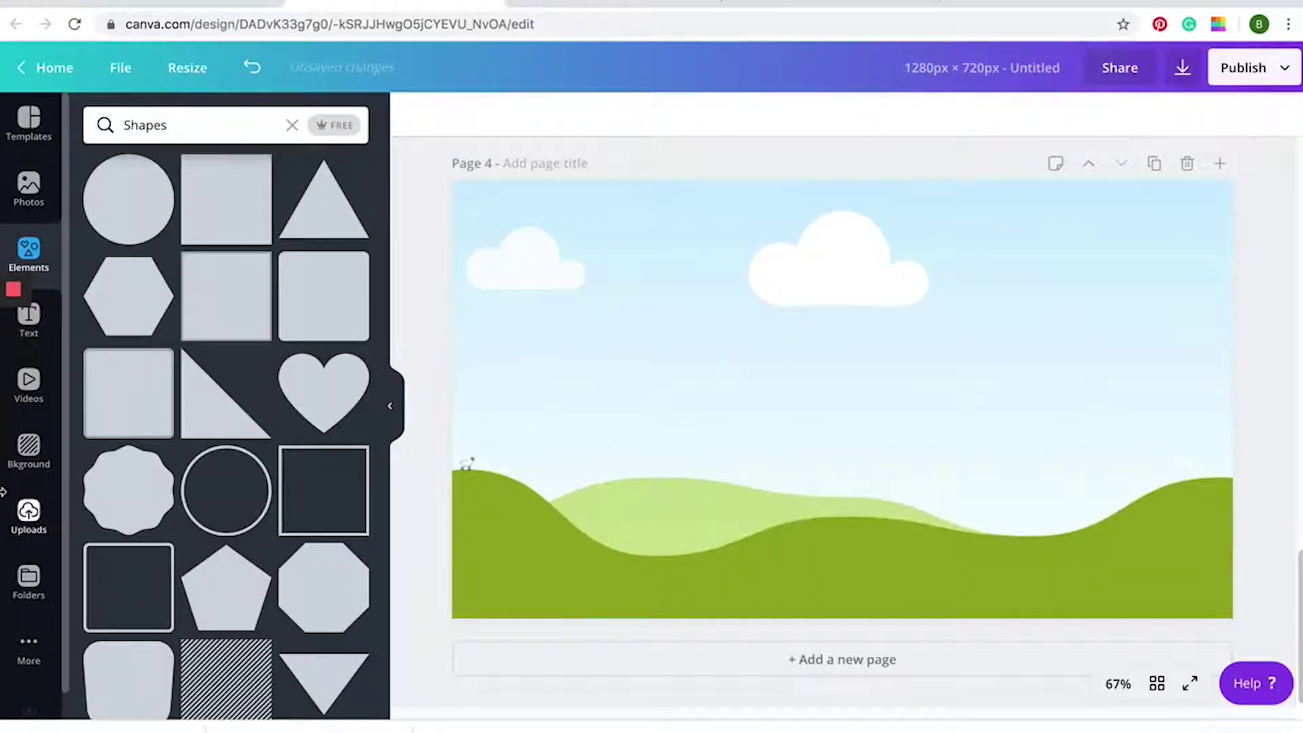
Add a square to page 4 and stretch it to cover the left half of the page at full height.
left_click(220, 231)
left_click_drag(906, 384, 657, 343)
left_click_drag(632, 524, 621, 616)
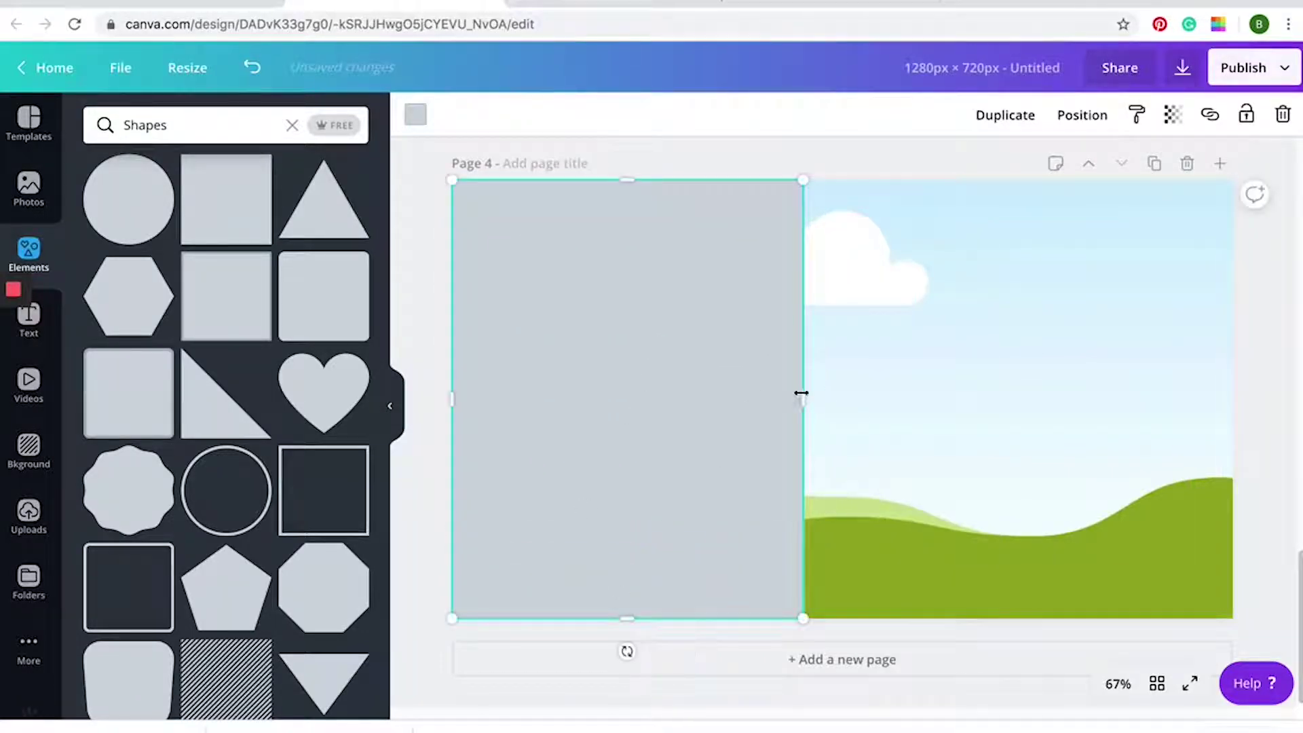
left_click_drag(806, 390, 841, 399)
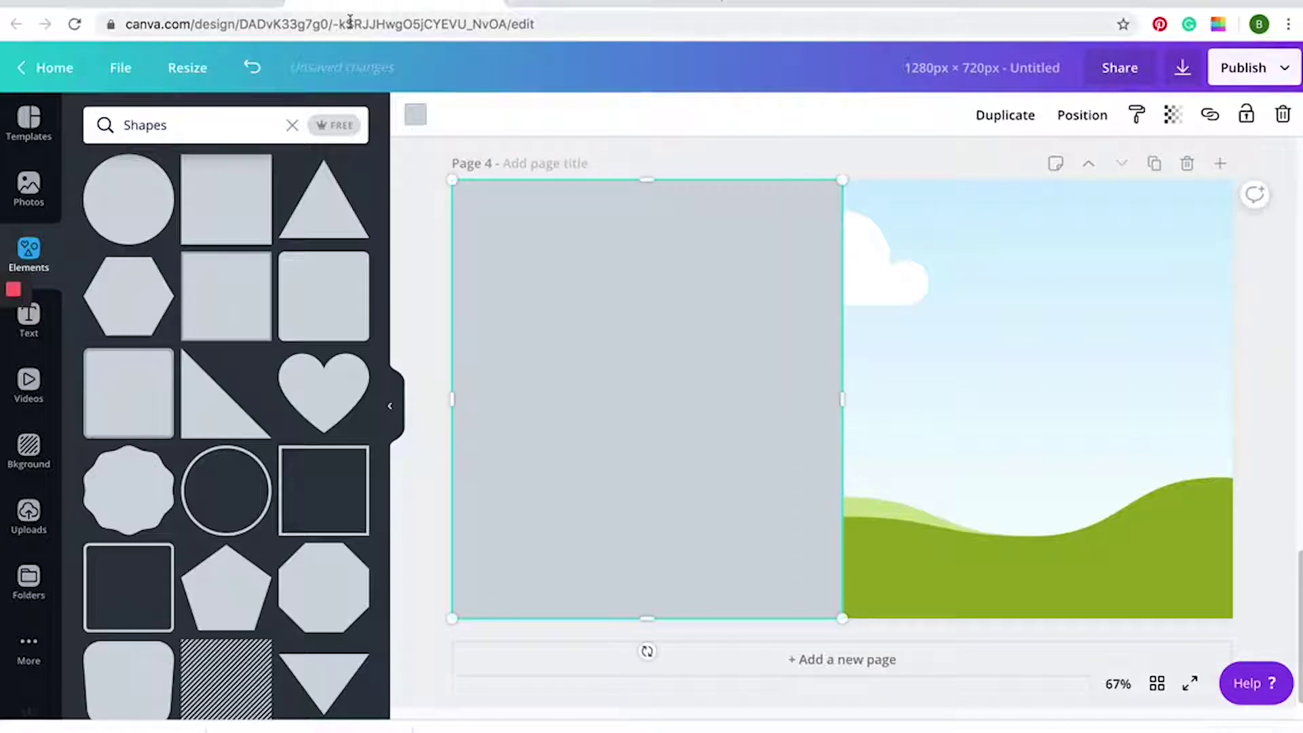
Colour the page 4 block magenta from the document colours.
left_click(417, 114)
left_click(204, 212)
left_click(767, 167)
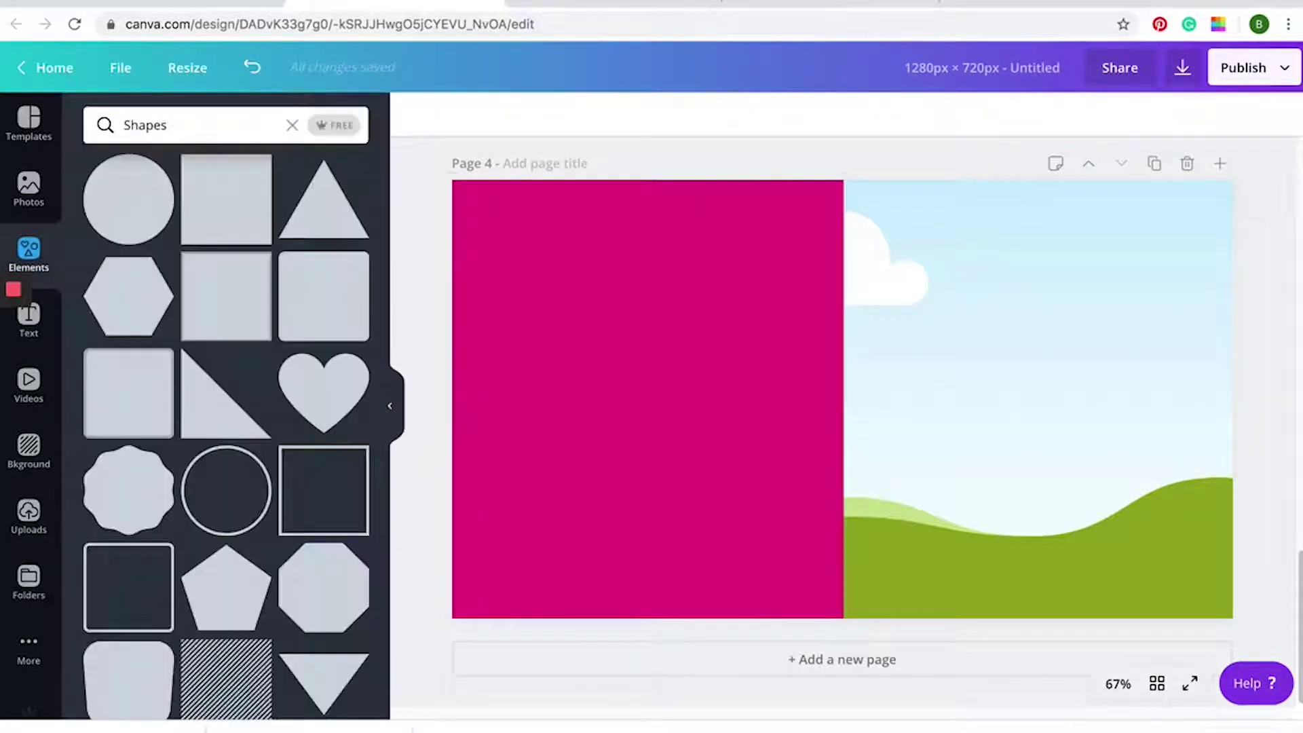
Duplicate the half-block layout twice, moving the magenta block to the right half on page 5 and the left half on page 6.
left_click(1154, 163)
left_click_drag(750, 296, 1087, 299)
left_click(1154, 164)
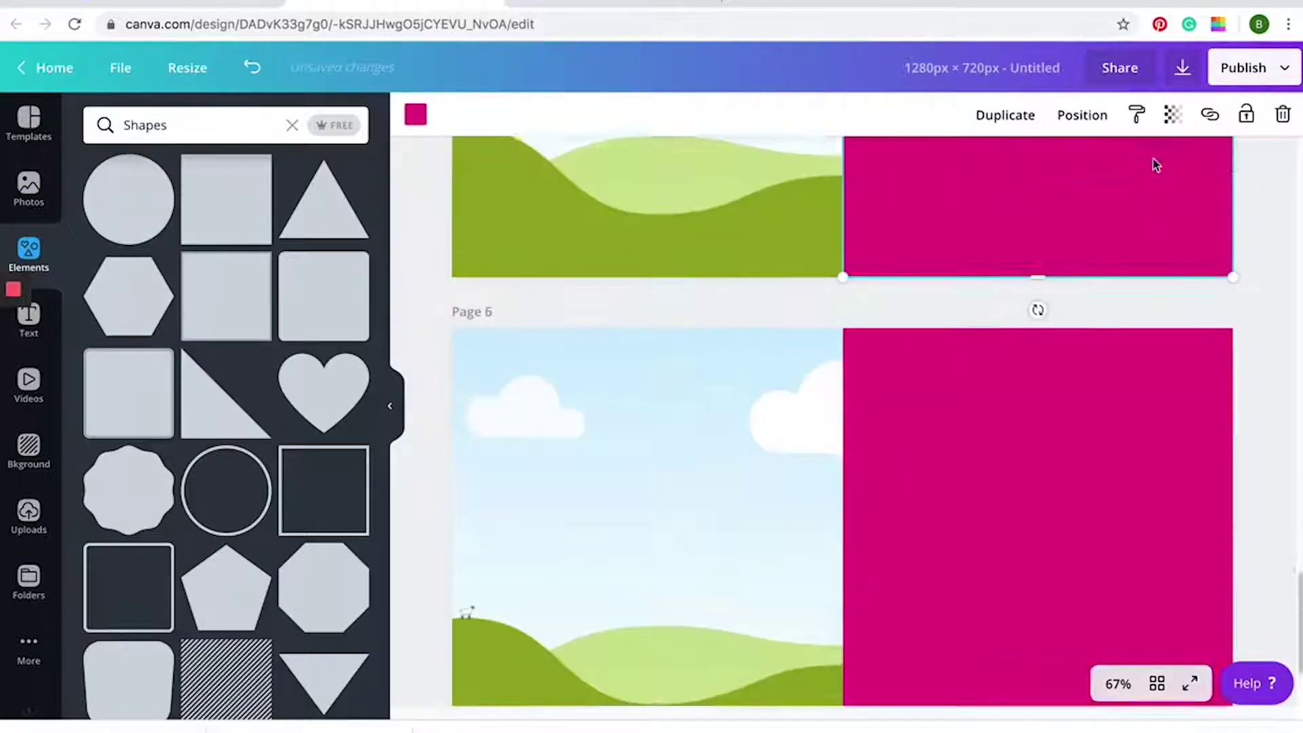
left_click_drag(951, 370, 555, 358)
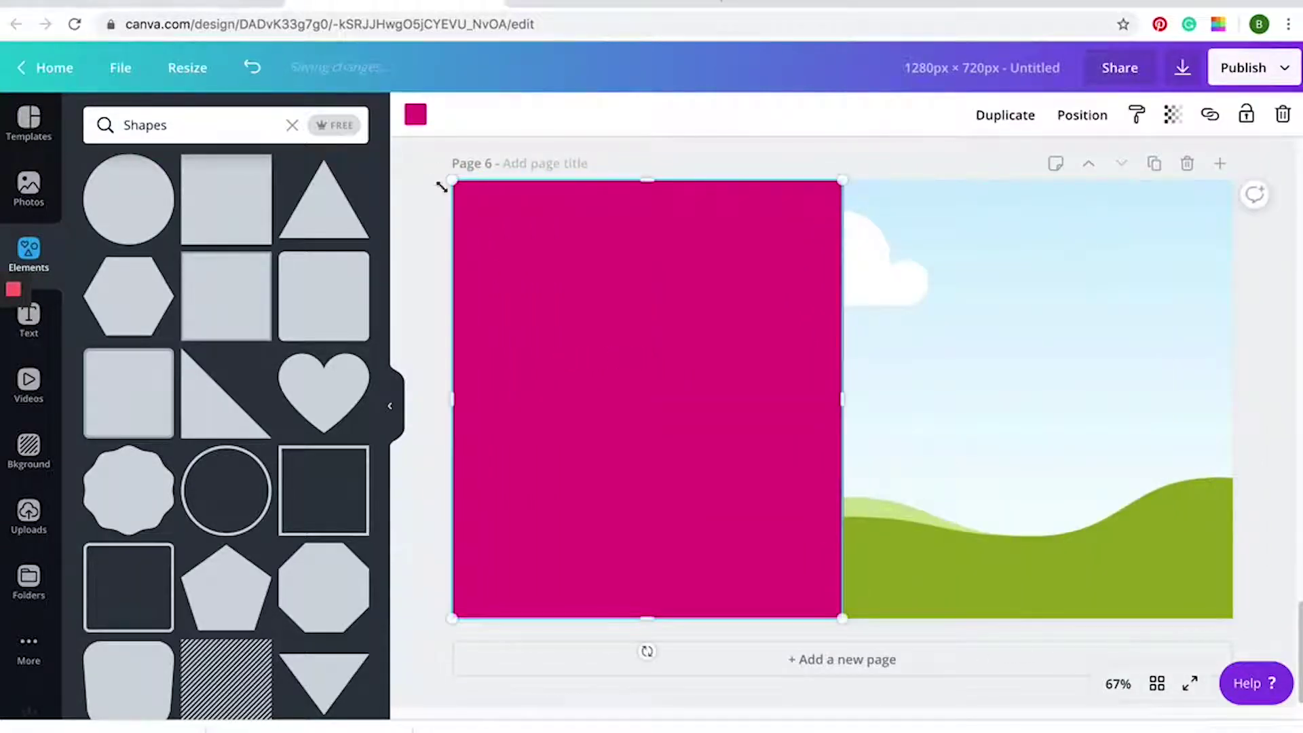
Change the block on page 6 to white.
left_click(413, 116)
left_click(200, 208)
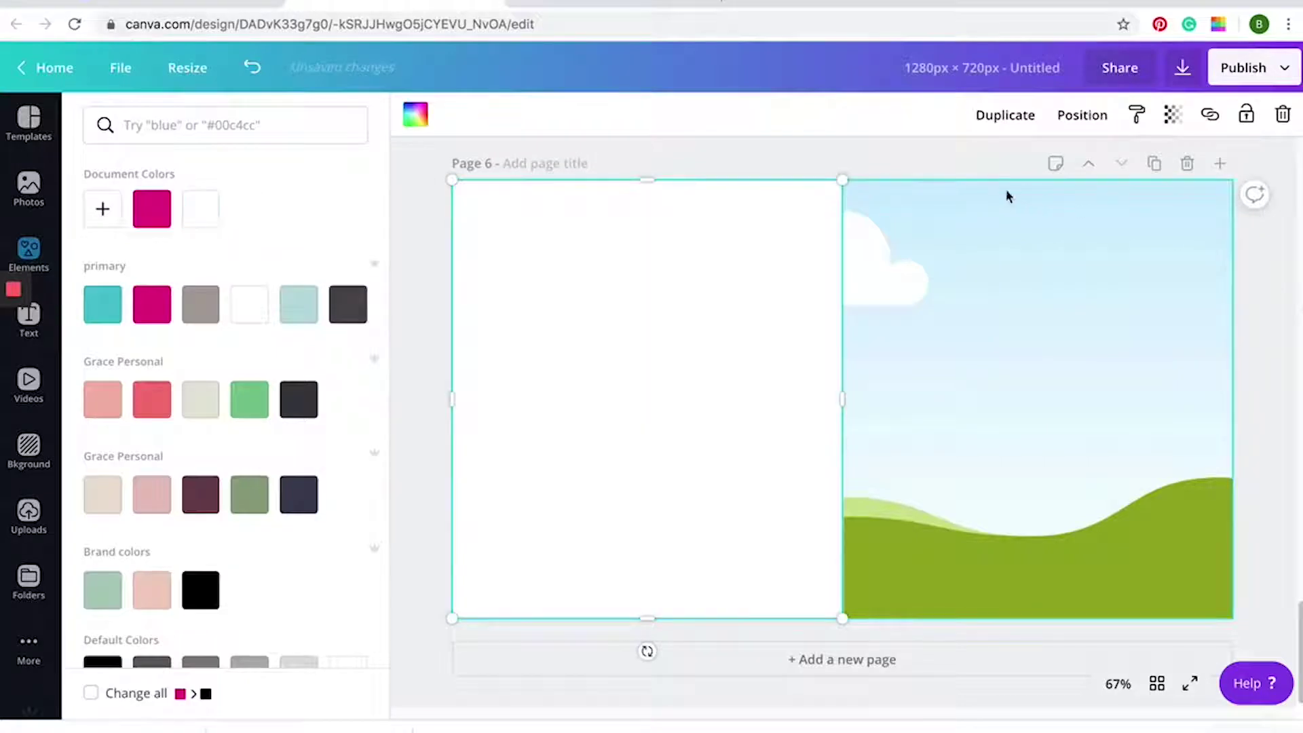
left_click(907, 163)
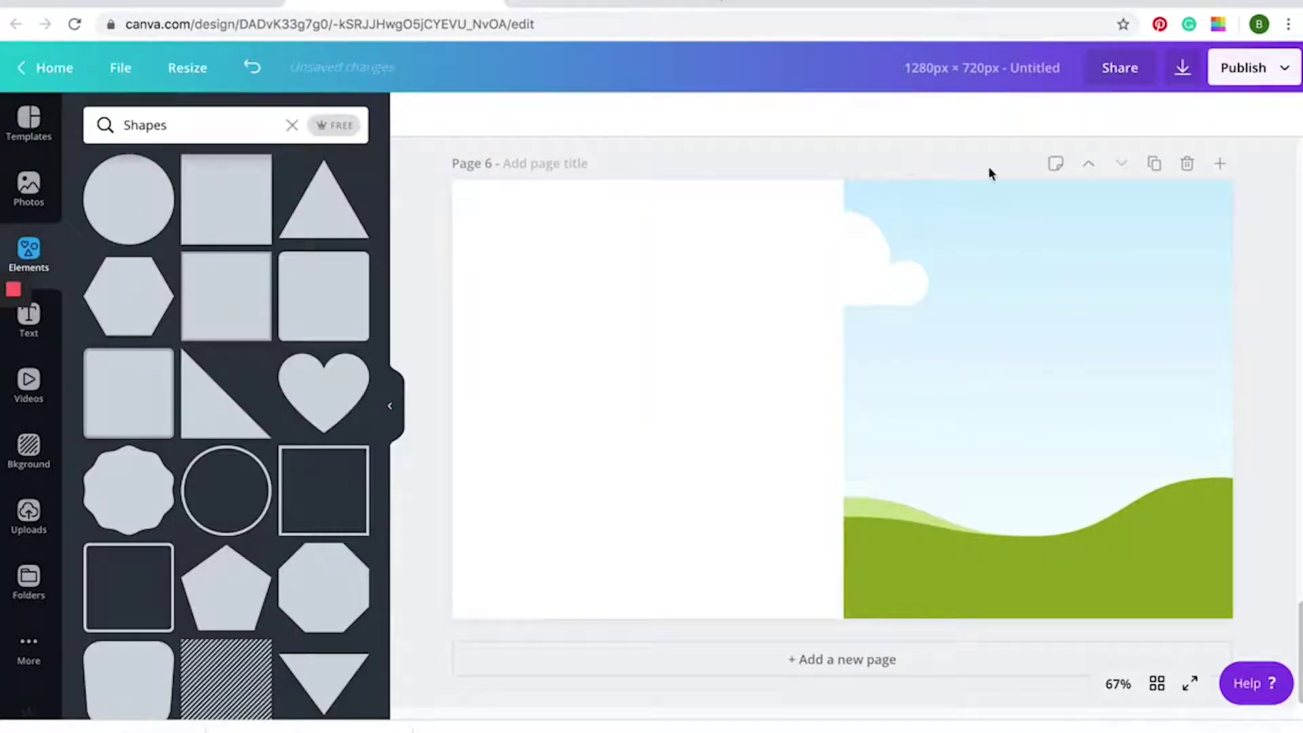
Duplicate page 6 and move the white block to the right half of page 7.
left_click(1152, 164)
left_click(799, 303)
left_click_drag(799, 303, 1192, 300)
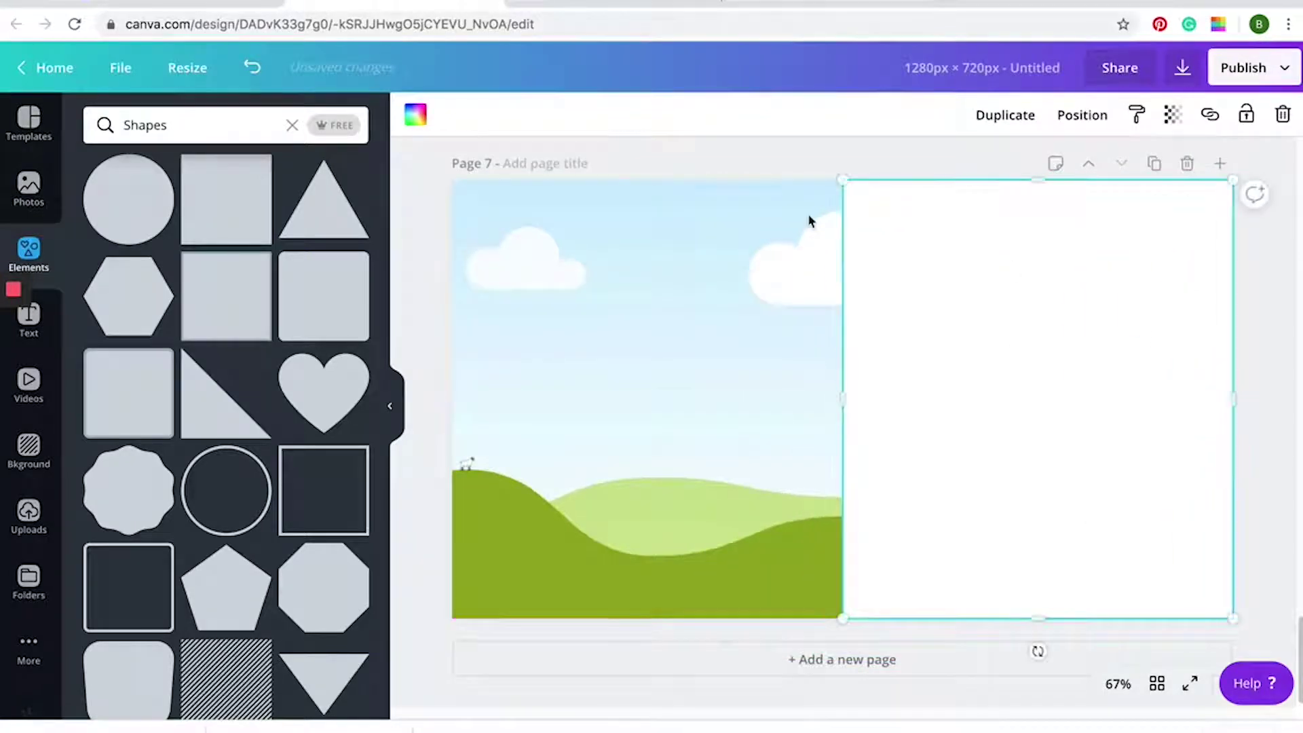
Tilt the white block on page 7 clockwise and extend it beyond the page so it fills the right side with a slanted edge.
left_click_drag(1035, 650, 990, 688)
left_click_drag(1223, 475, 1291, 477)
left_click_drag(1111, 196, 1122, 142)
left_click_drag(1053, 430, 1065, 435)
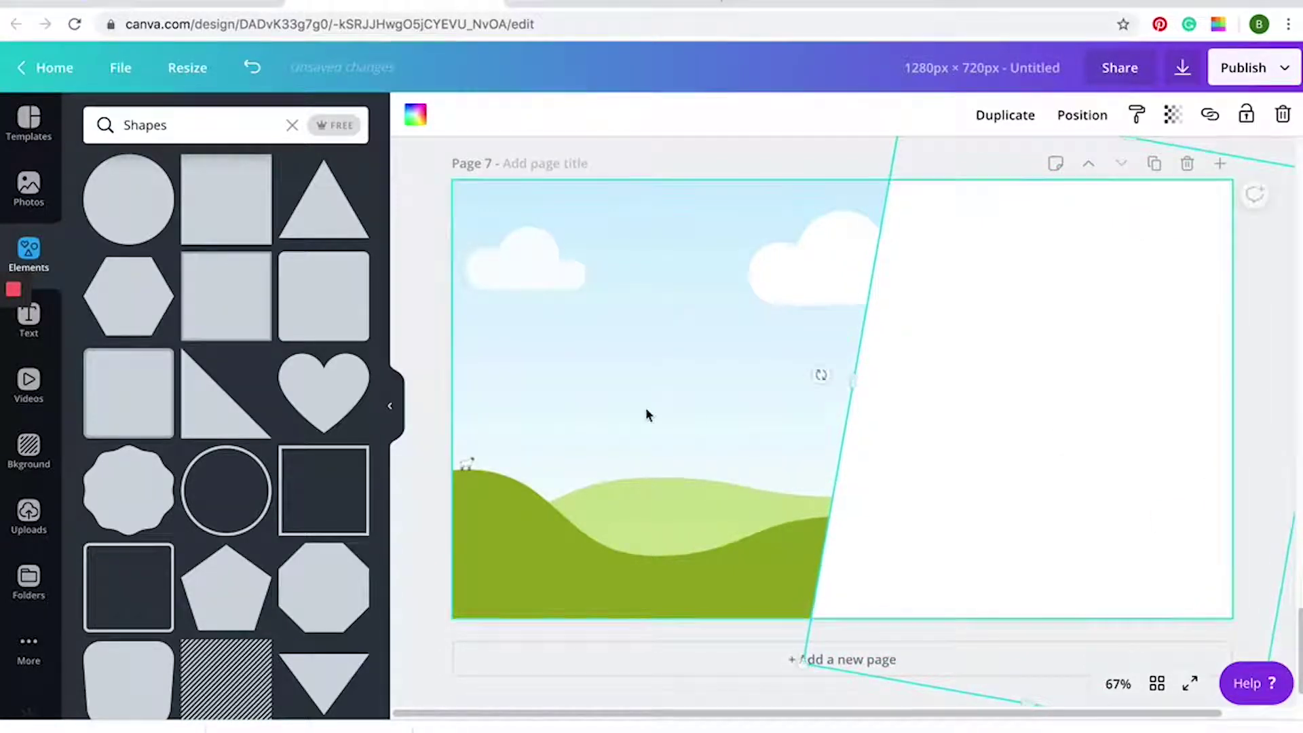
left_click(425, 314)
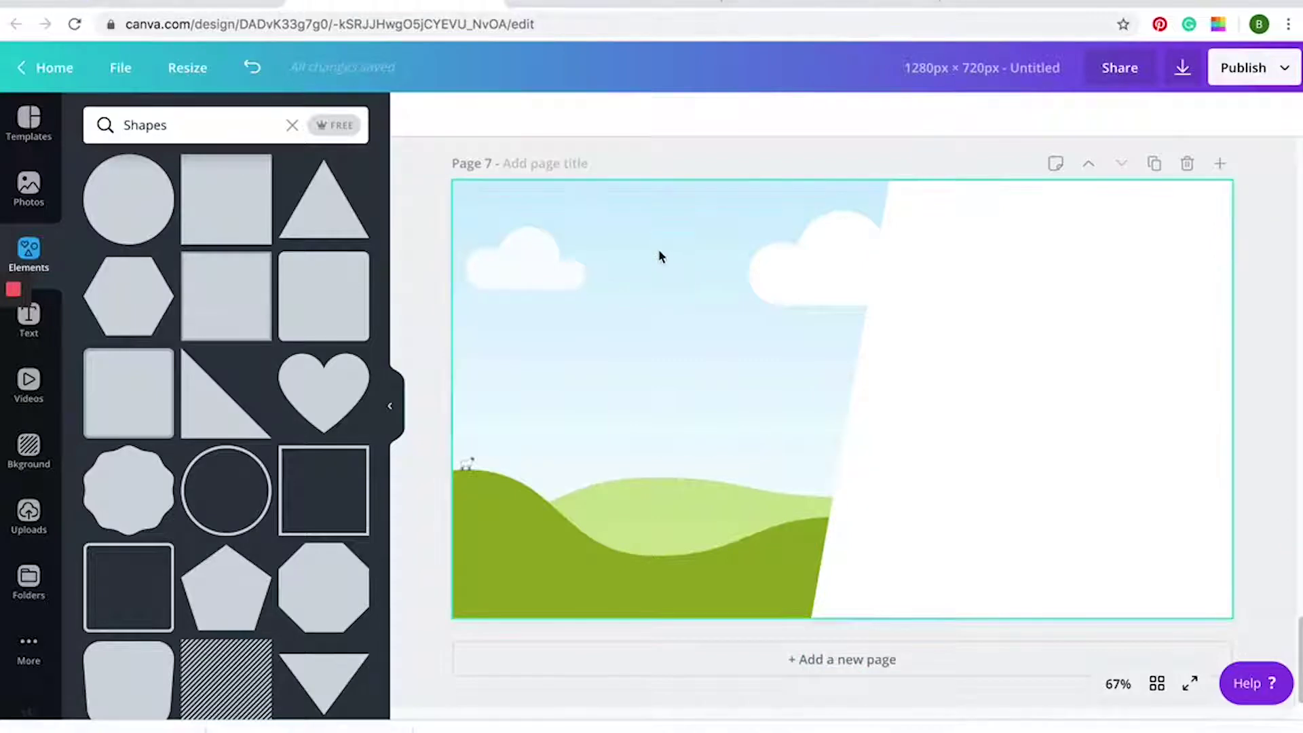
Add the heading "how to get comfortable on camera" to page 1 and set it in uppercase.
scroll(659, 256, "up", 15)
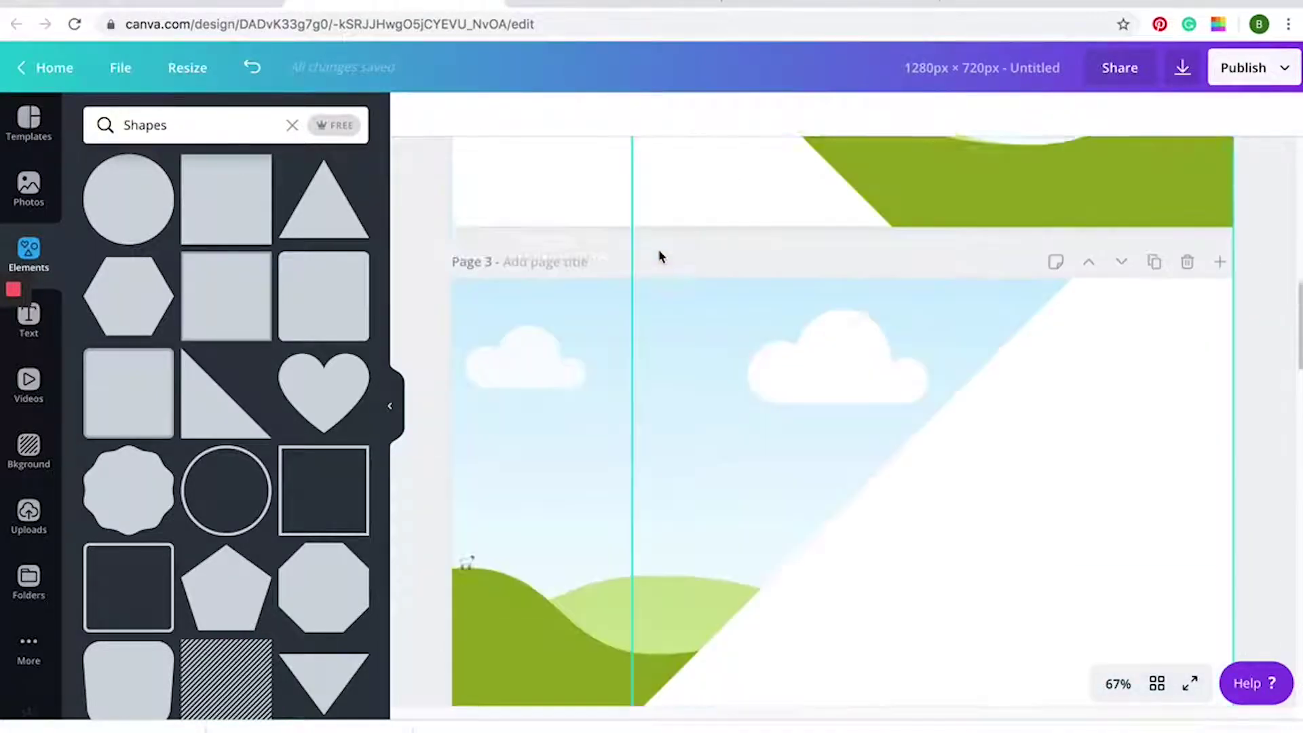
scroll(659, 256, "up", 8)
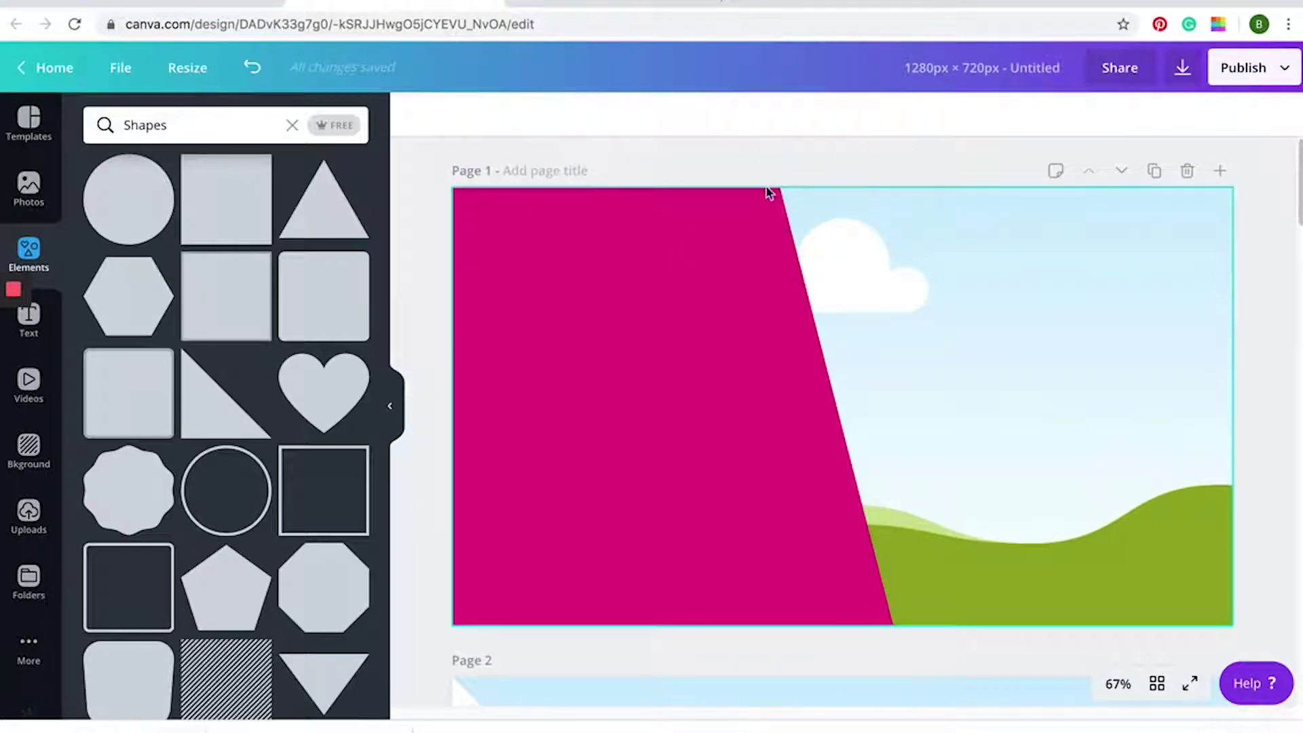
left_click(41, 336)
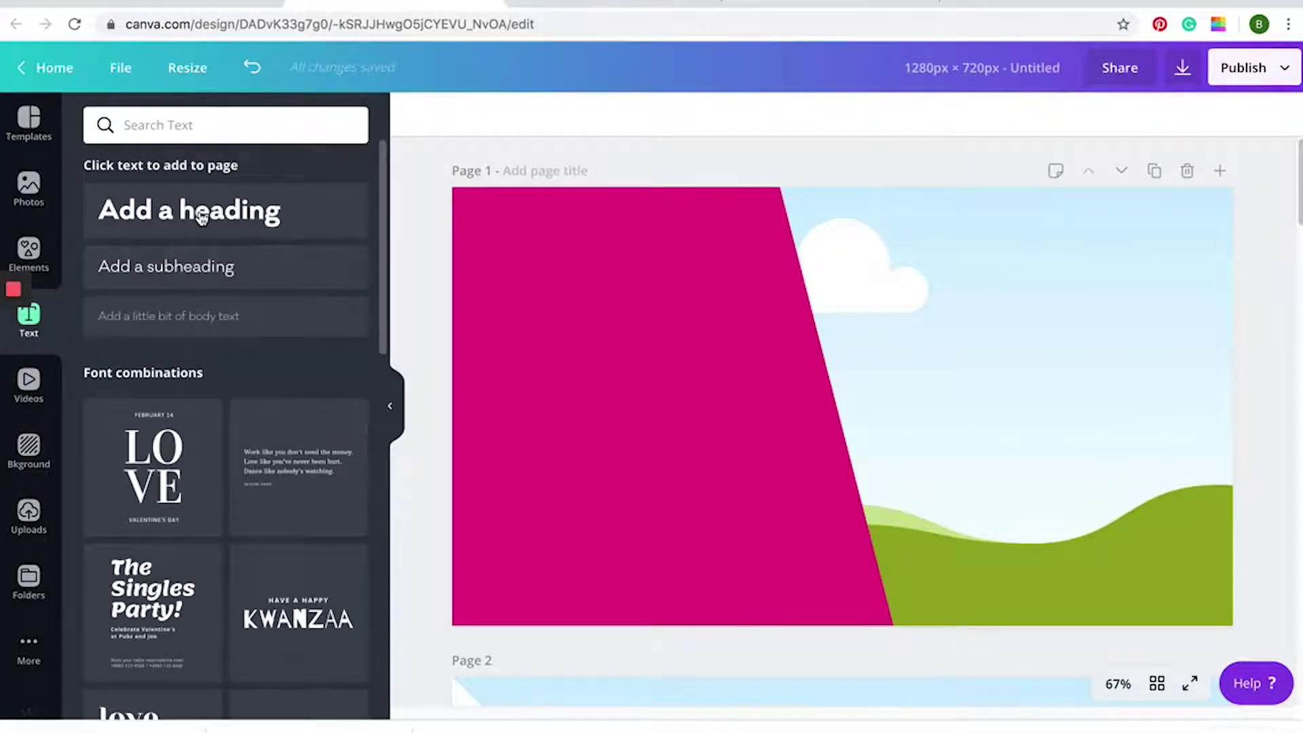
left_click(201, 217)
type("how to get comforta")
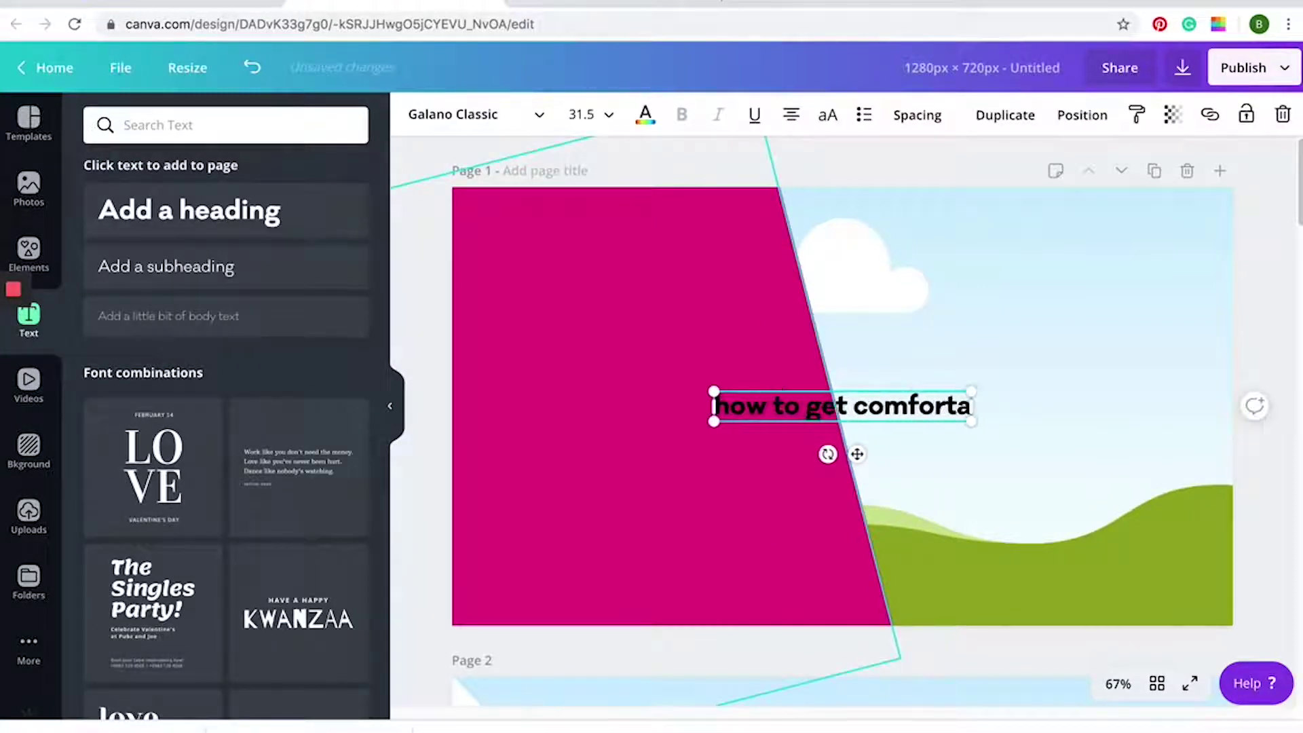
type("ble on camera")
key("ctrl+a")
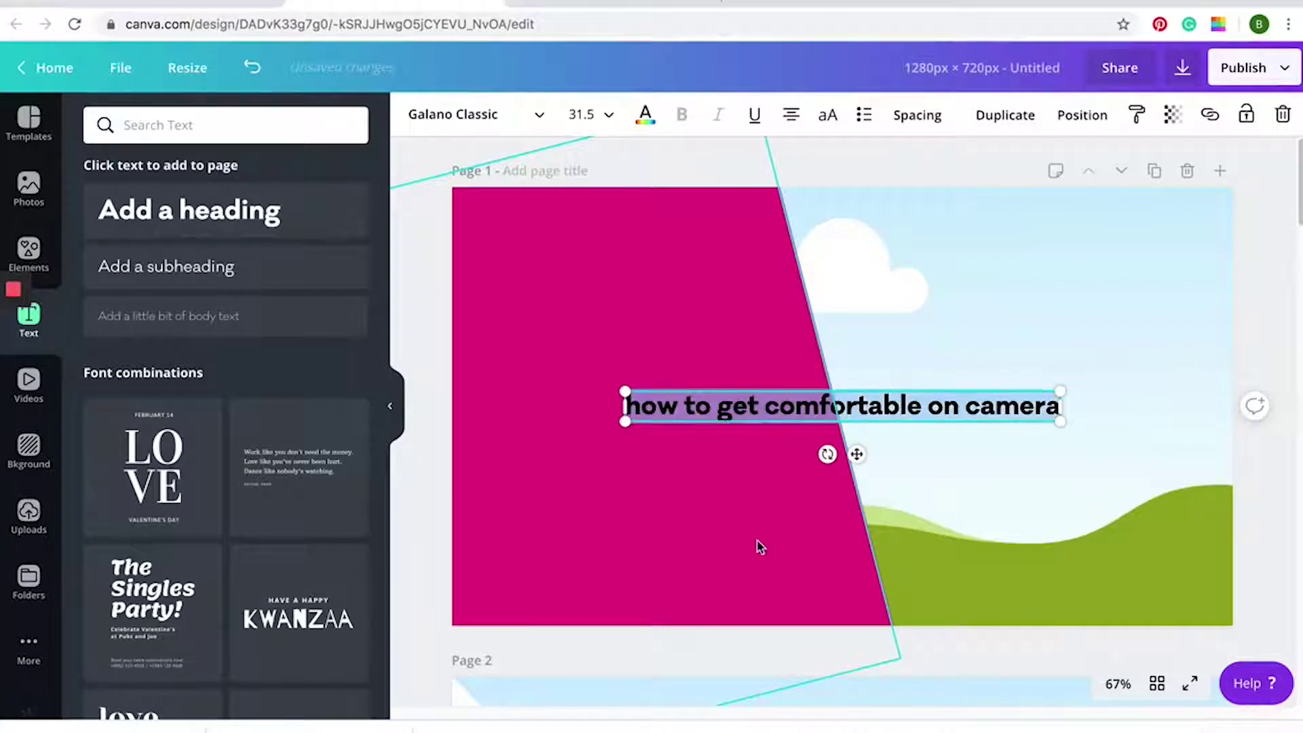
left_click(837, 118)
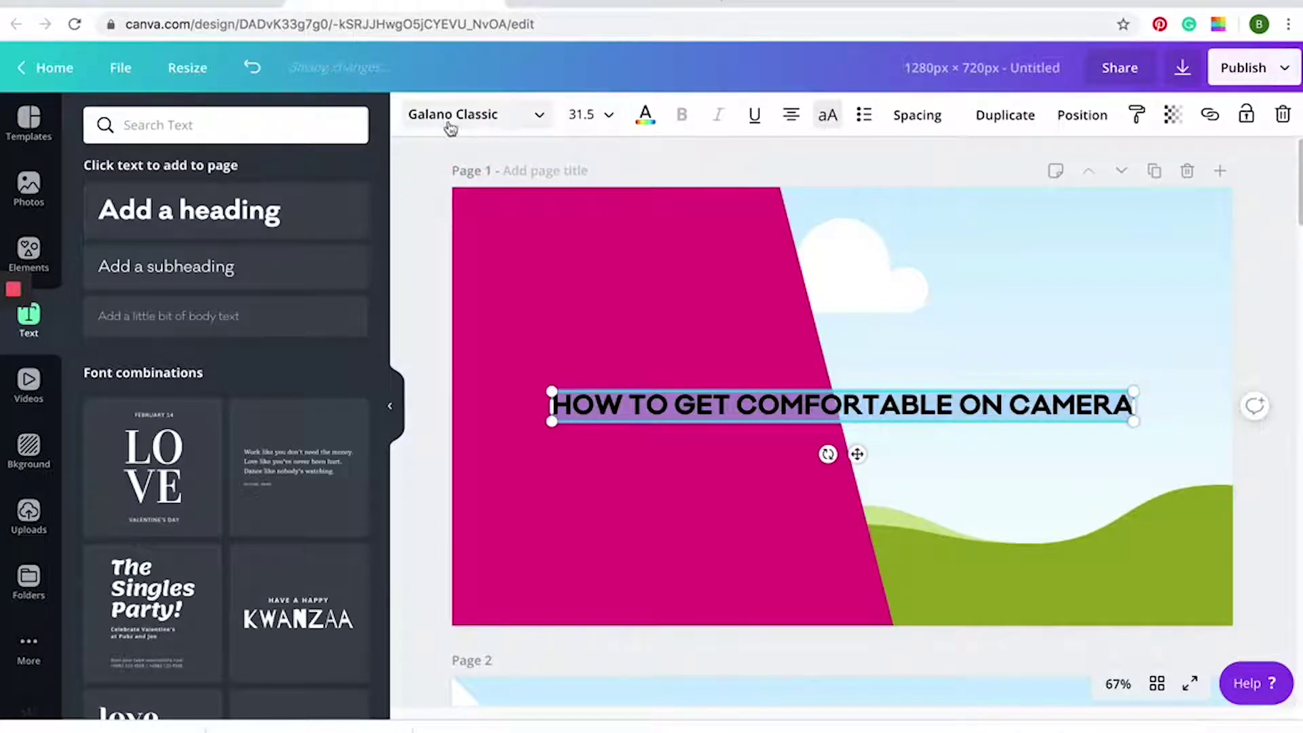
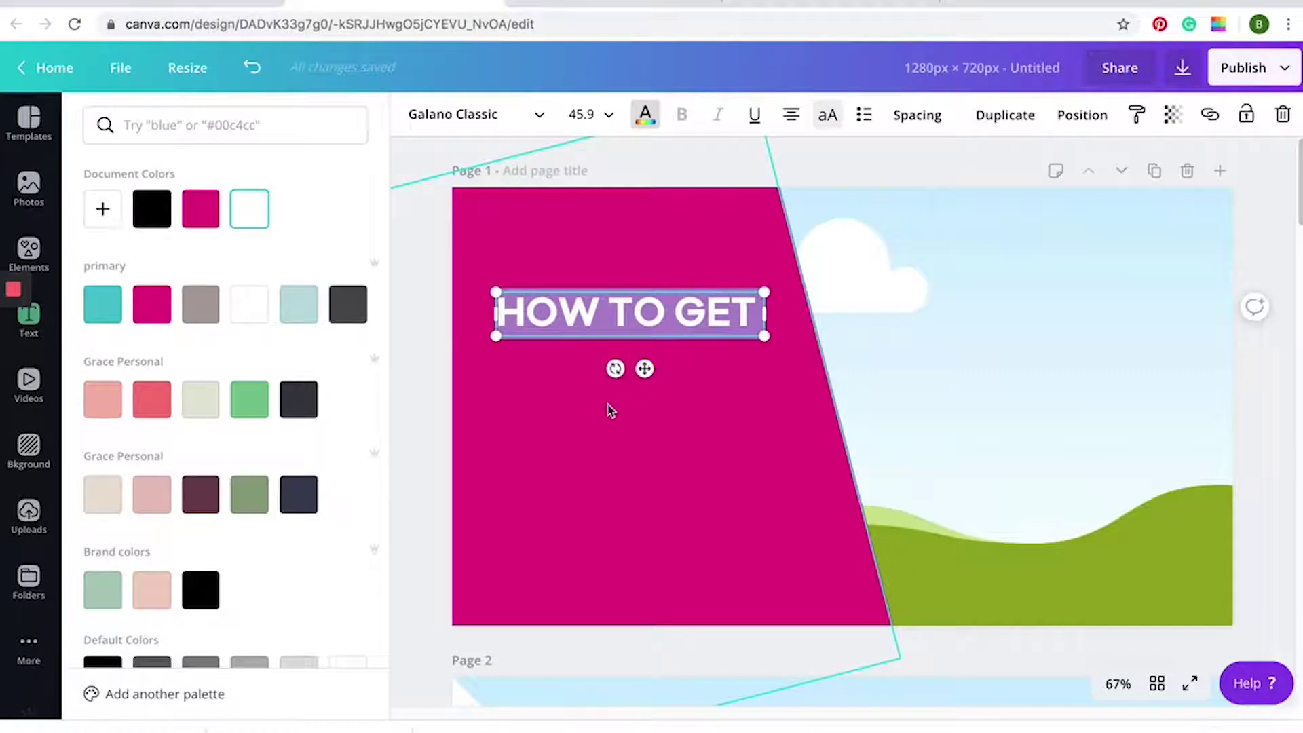
Paste "comfortable on camera" as a separate text box on page 1 and place it just below HOW TO GET.
key("ctrl+z")
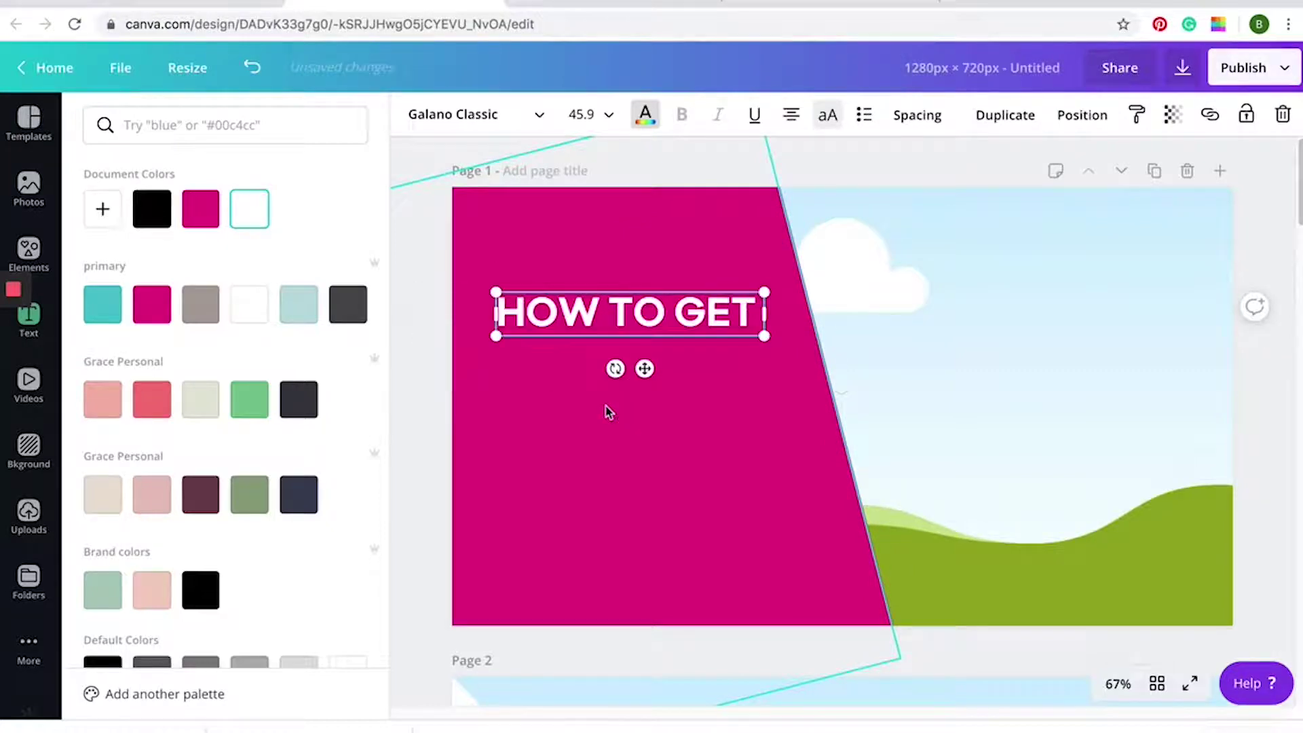
left_click(767, 431)
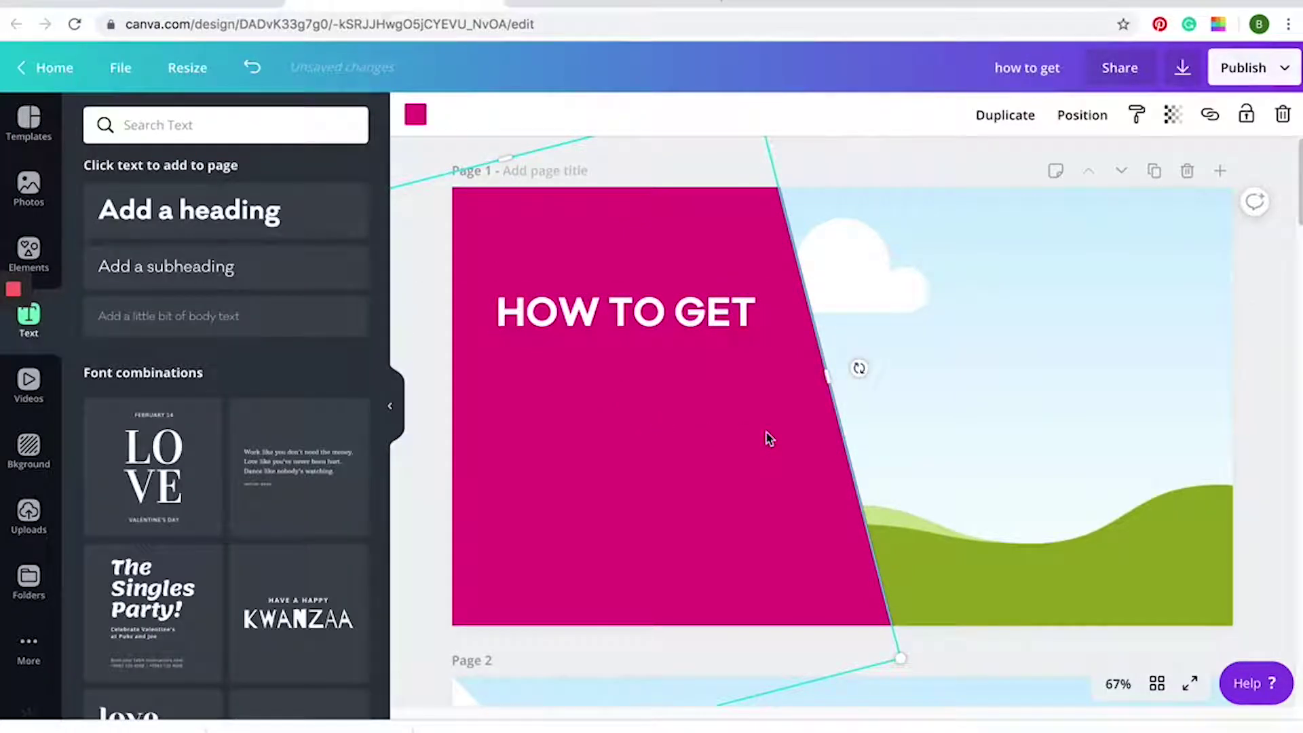
key("ctrl+v")
left_click_drag(817, 400, 543, 336)
Set the "comfortable on camera" text in uppercase and colour it white.
left_click(834, 120)
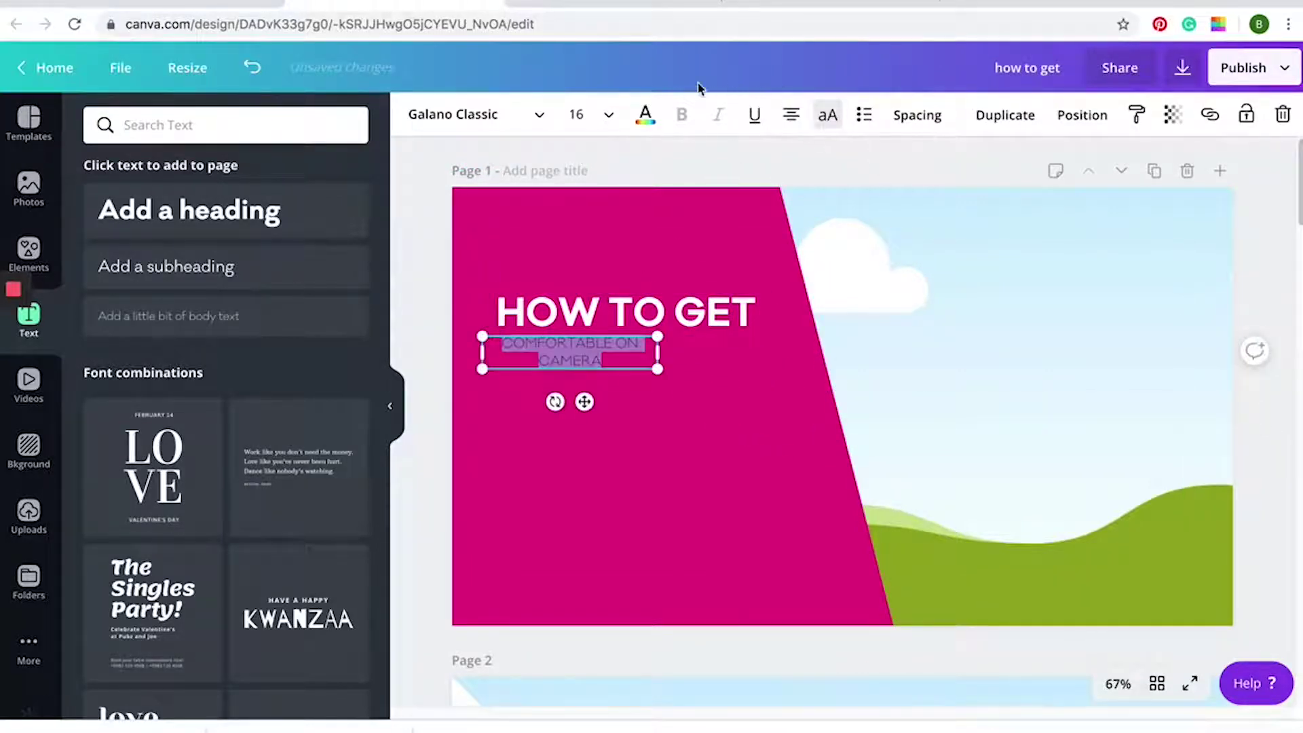
left_click(646, 117)
left_click(249, 208)
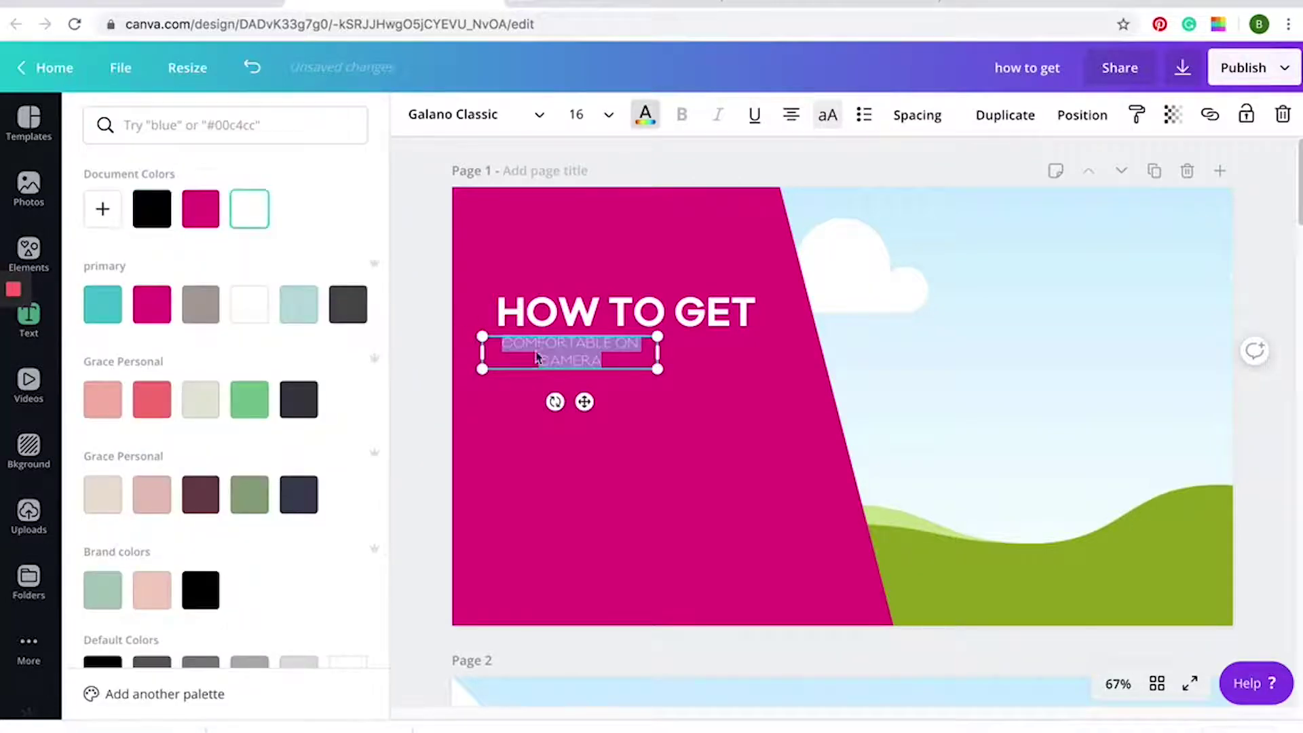
Set "COMFORTABLE ON CAMERA" on page 1 in the regular-weight Galano Classic brand font and align it left.
left_click(596, 340)
left_click(525, 360)
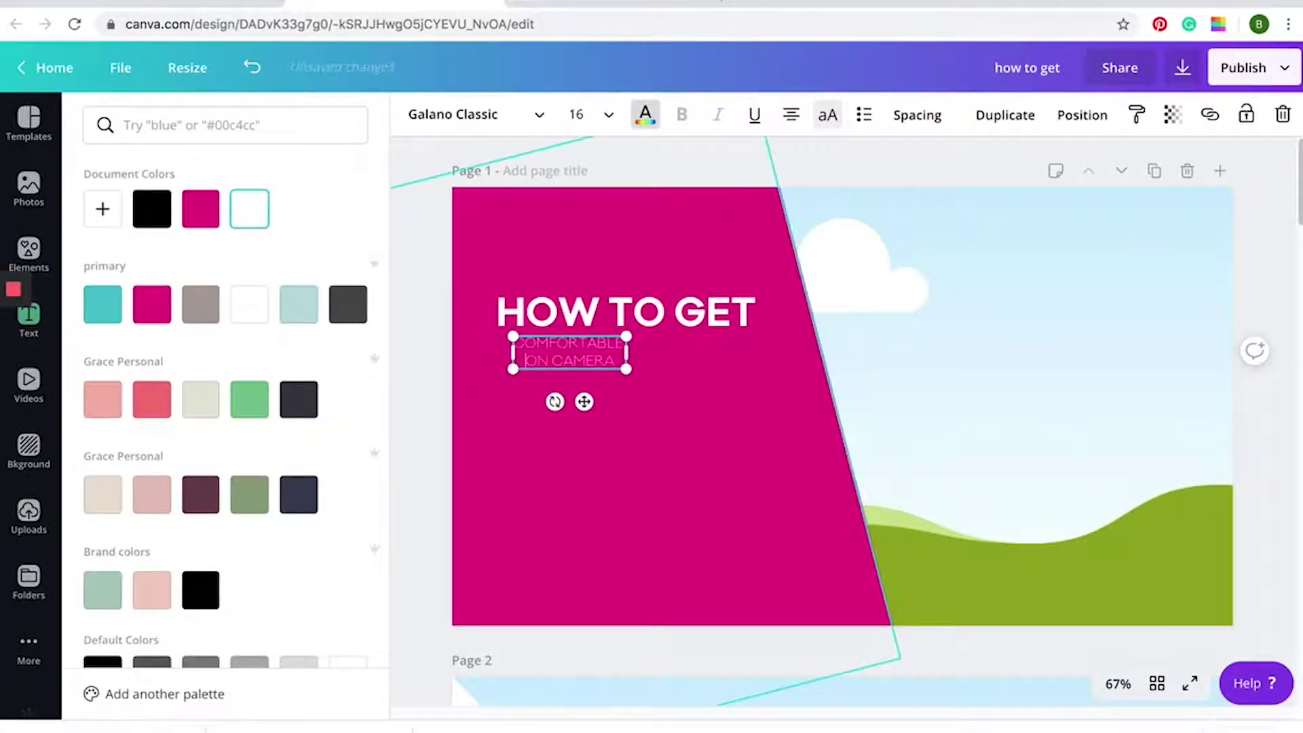
key("ctrl+a")
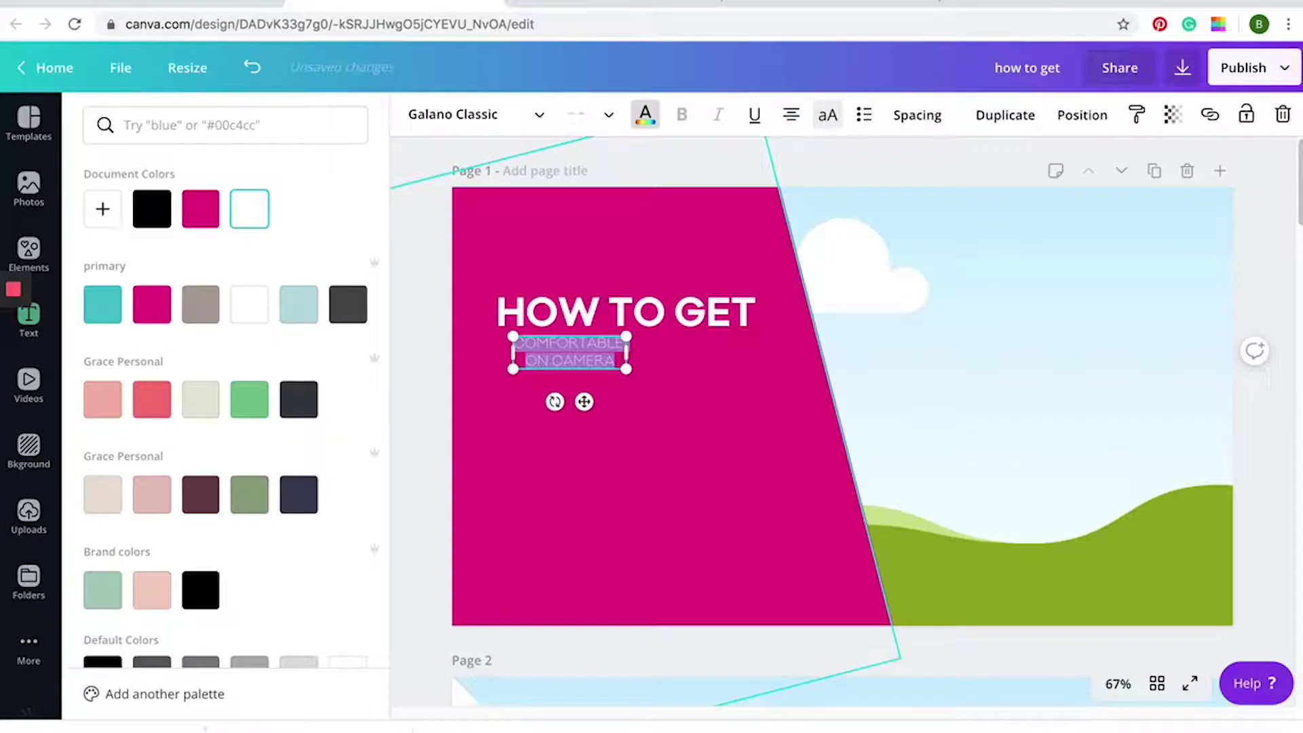
left_click(475, 114)
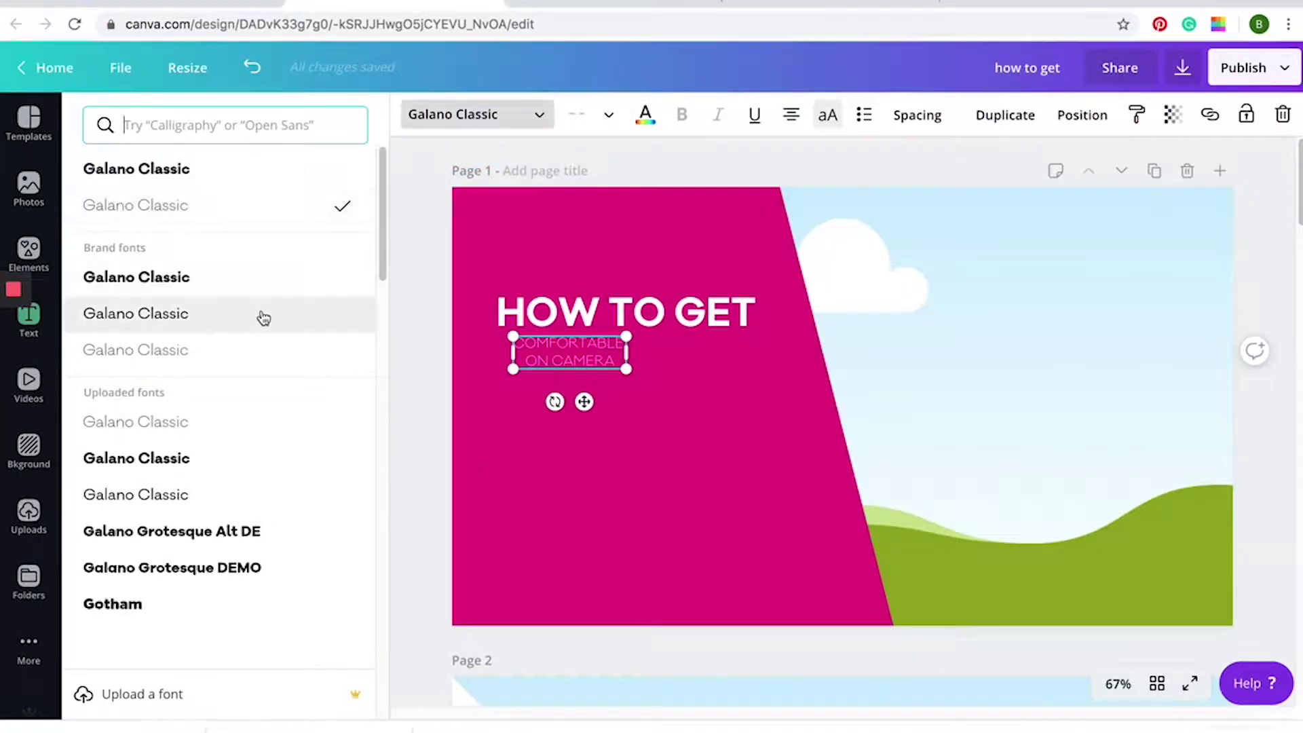
left_click(258, 313)
left_click(805, 120)
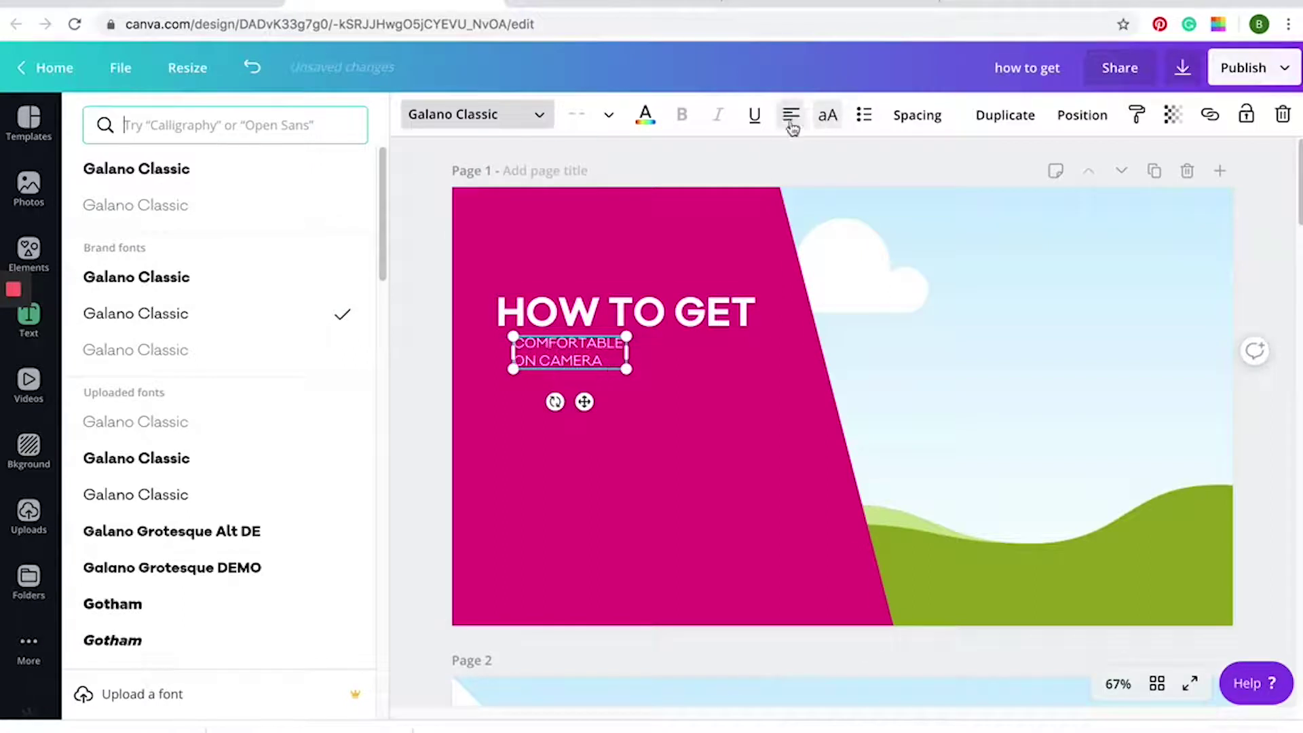
Enlarge "COMFORTABLE ON CAMERA" to match the width of "HOW TO GET" on page 1, and scale both up together and move them lower.
left_click_drag(604, 333, 759, 413)
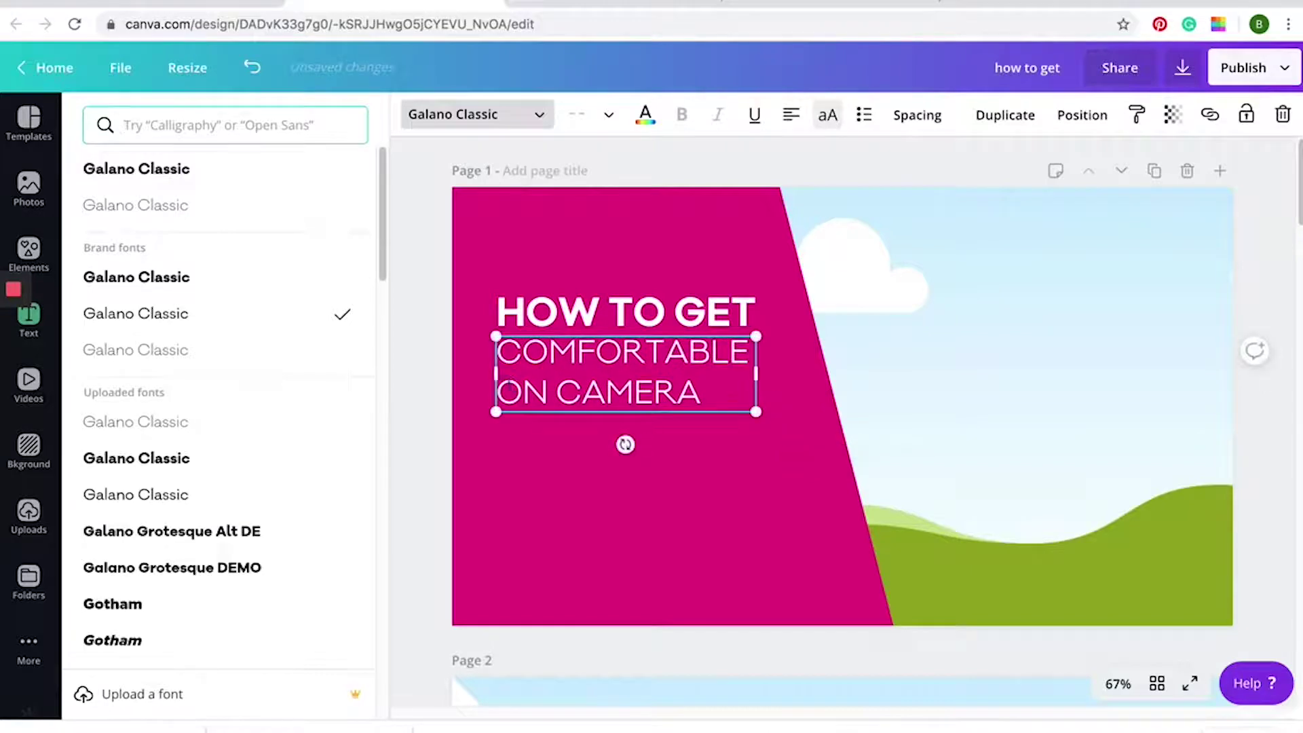
left_click(418, 327)
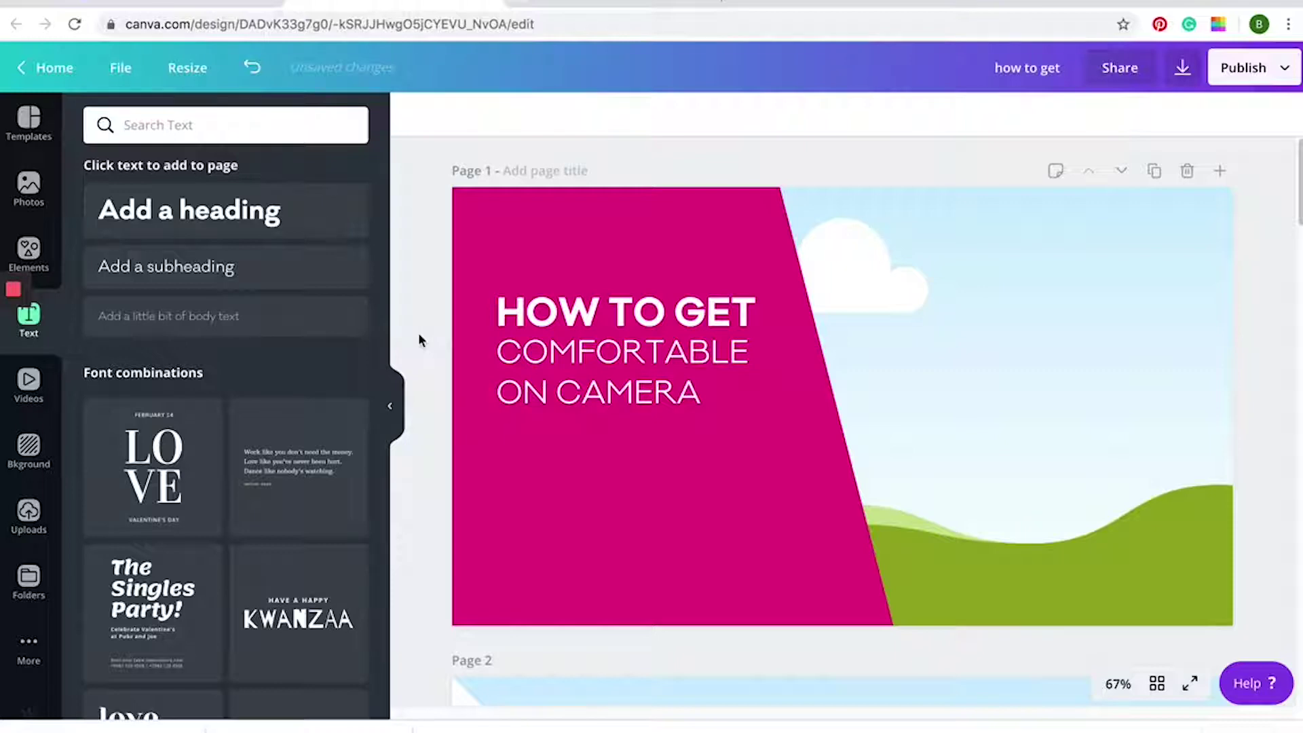
left_click(529, 319)
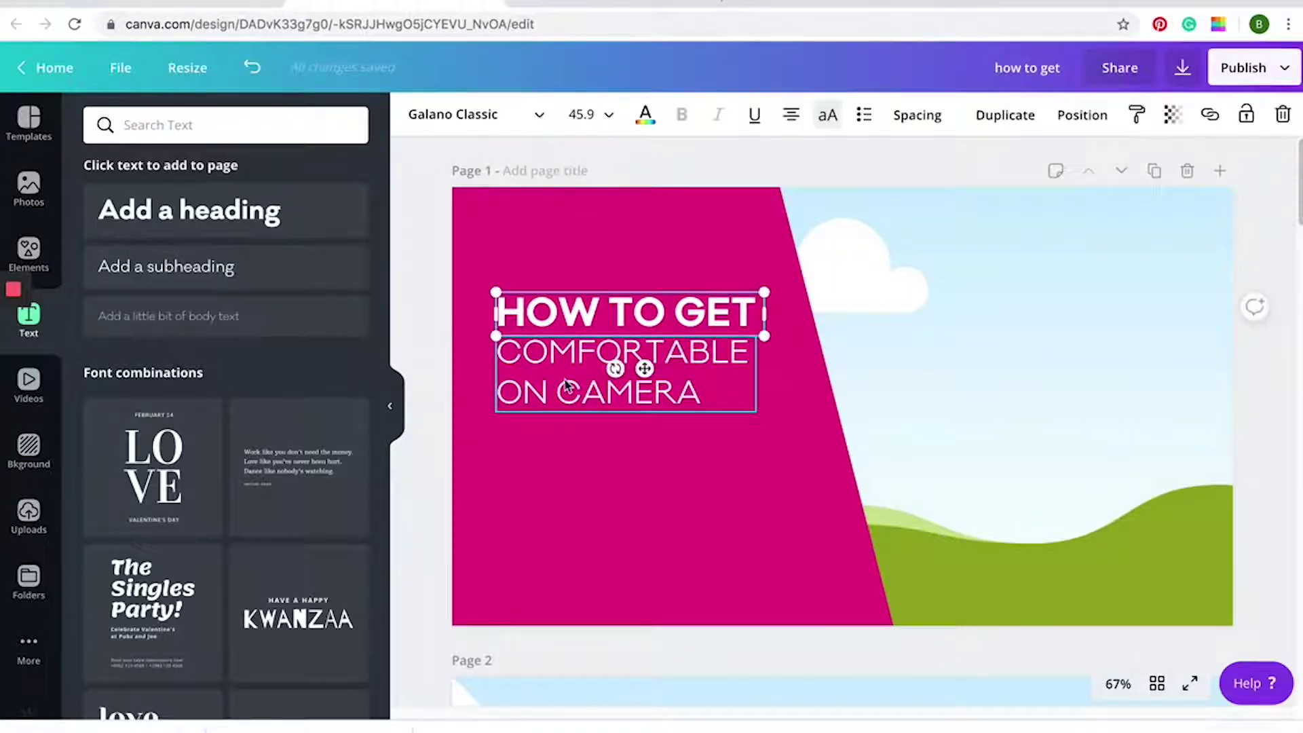
left_click(699, 404, "shift")
left_click_drag(764, 413, 801, 427)
left_click_drag(686, 299, 687, 328)
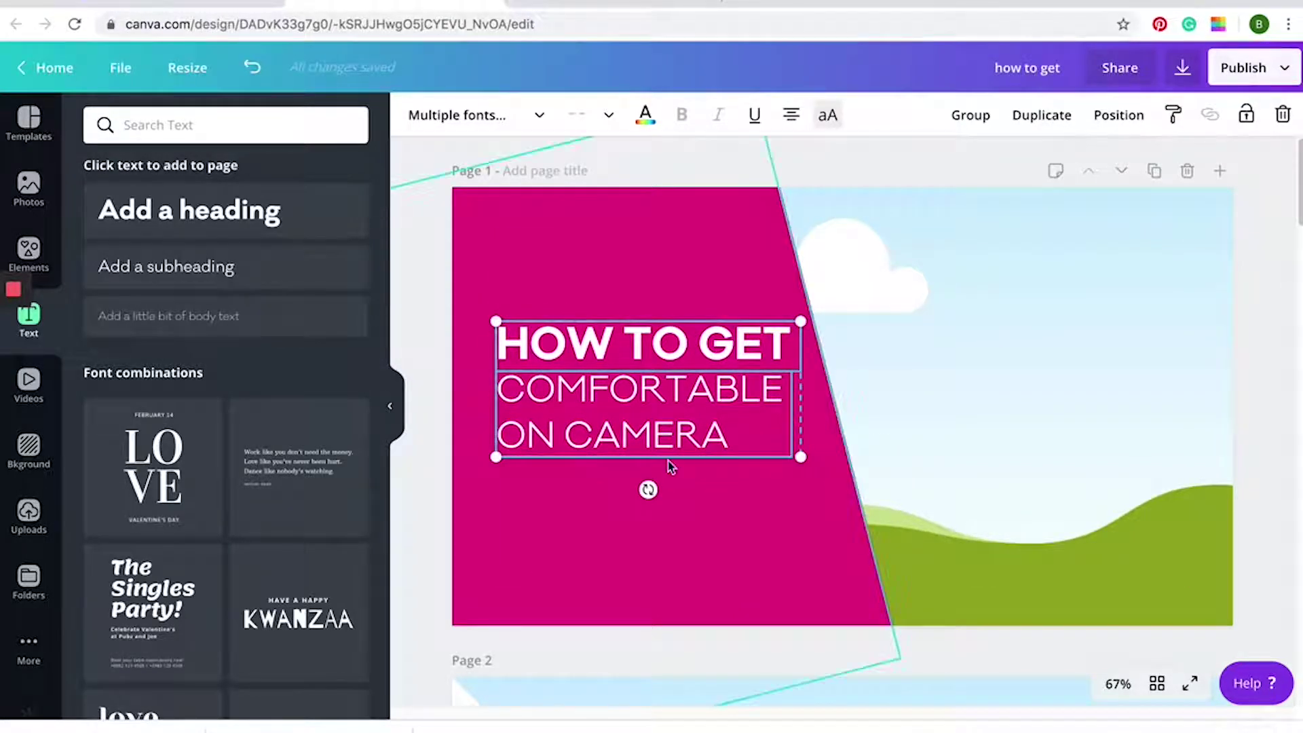
left_click(1258, 412)
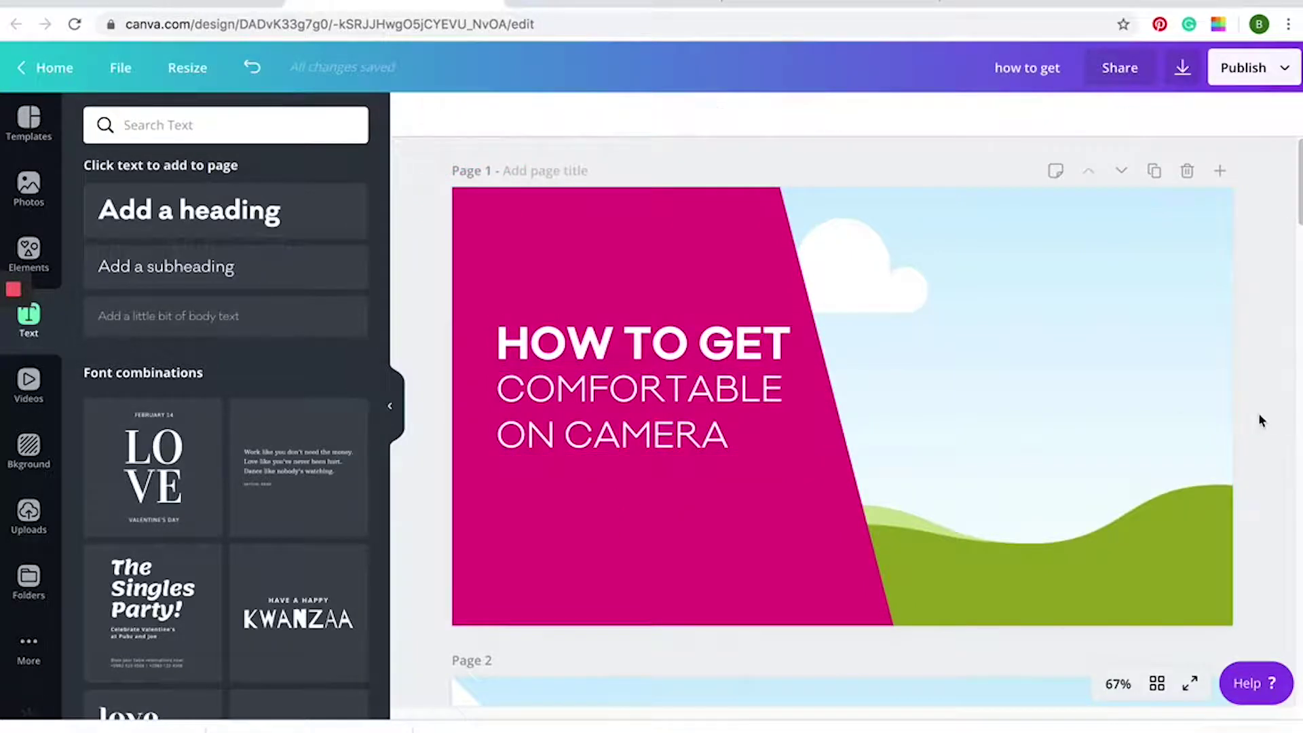
Copy the page 1 headline onto page 2 as smaller magenta text in the lower-left part of the white triangle.
scroll(1258, 412, "down", 3)
scroll(1258, 412, "down", 4)
left_click(710, 352)
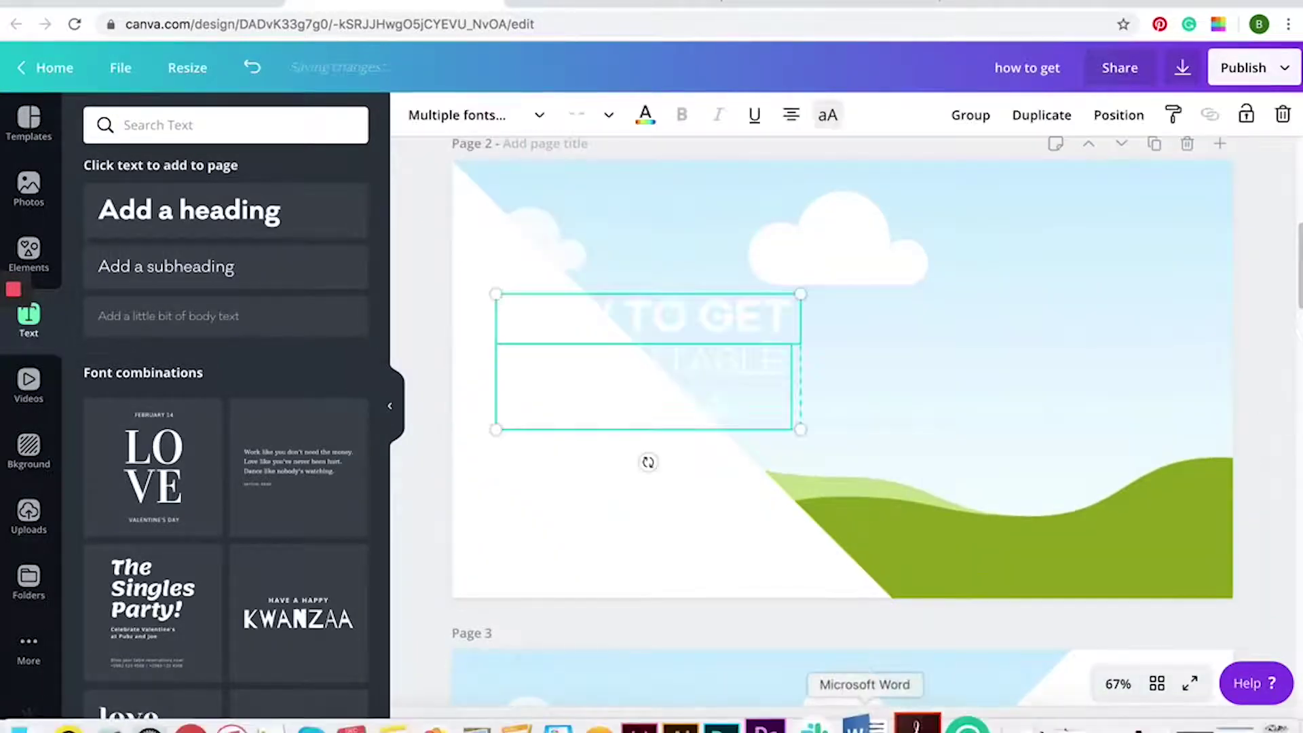
left_click_drag(721, 300, 705, 403)
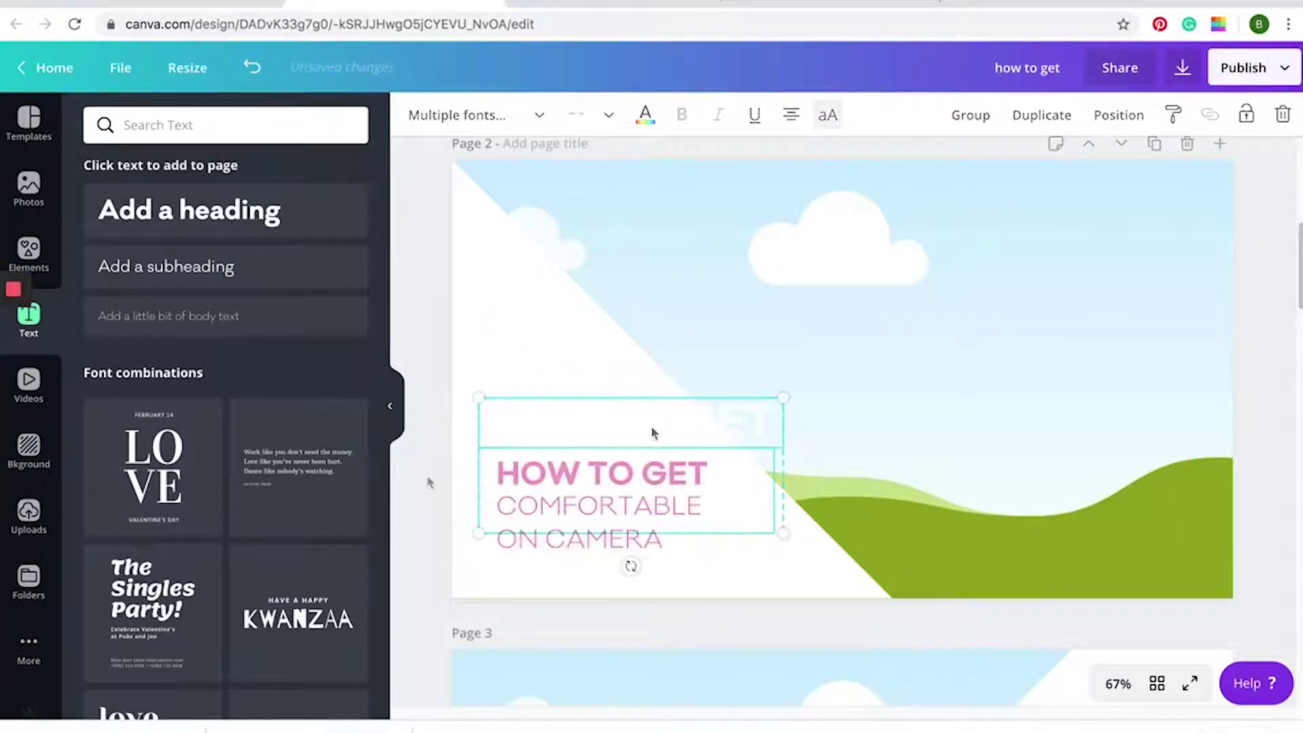
left_click(437, 474)
Copy the magenta headline from page 2 onto page 3 and enlarge it in the lower-right part of the white area.
scroll(437, 475, "down", 5)
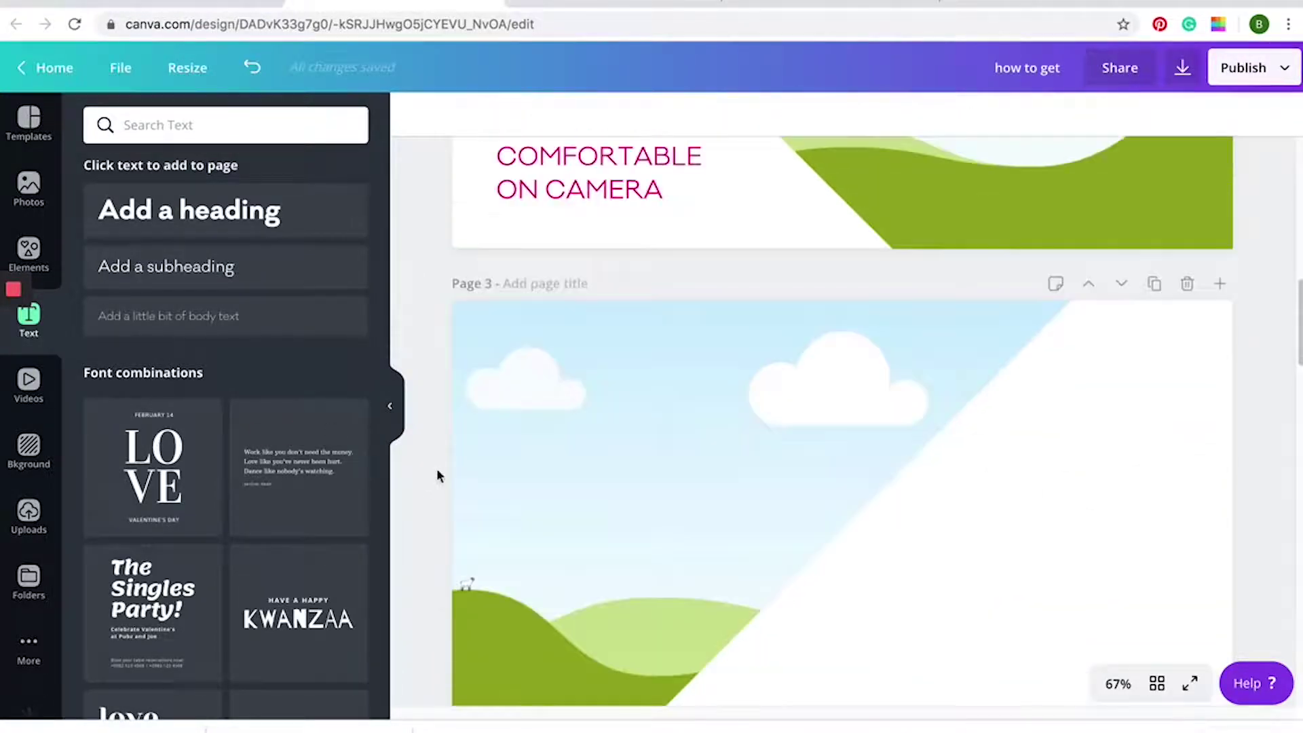
scroll(440, 463, "up", 2)
left_click(553, 271)
left_click(551, 326, "shift")
scroll(802, 373, "down", 4)
key("ctrl+c")
key("ctrl+v")
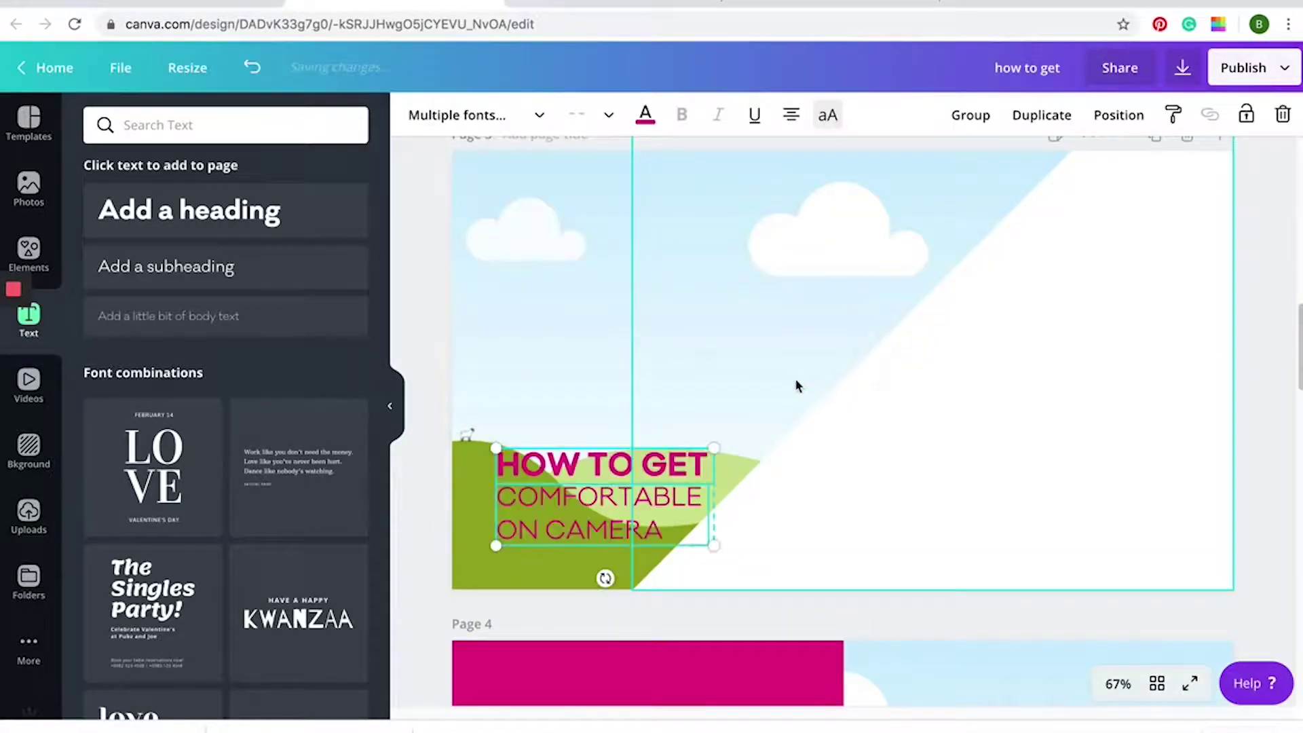
left_click_drag(611, 487, 1081, 500)
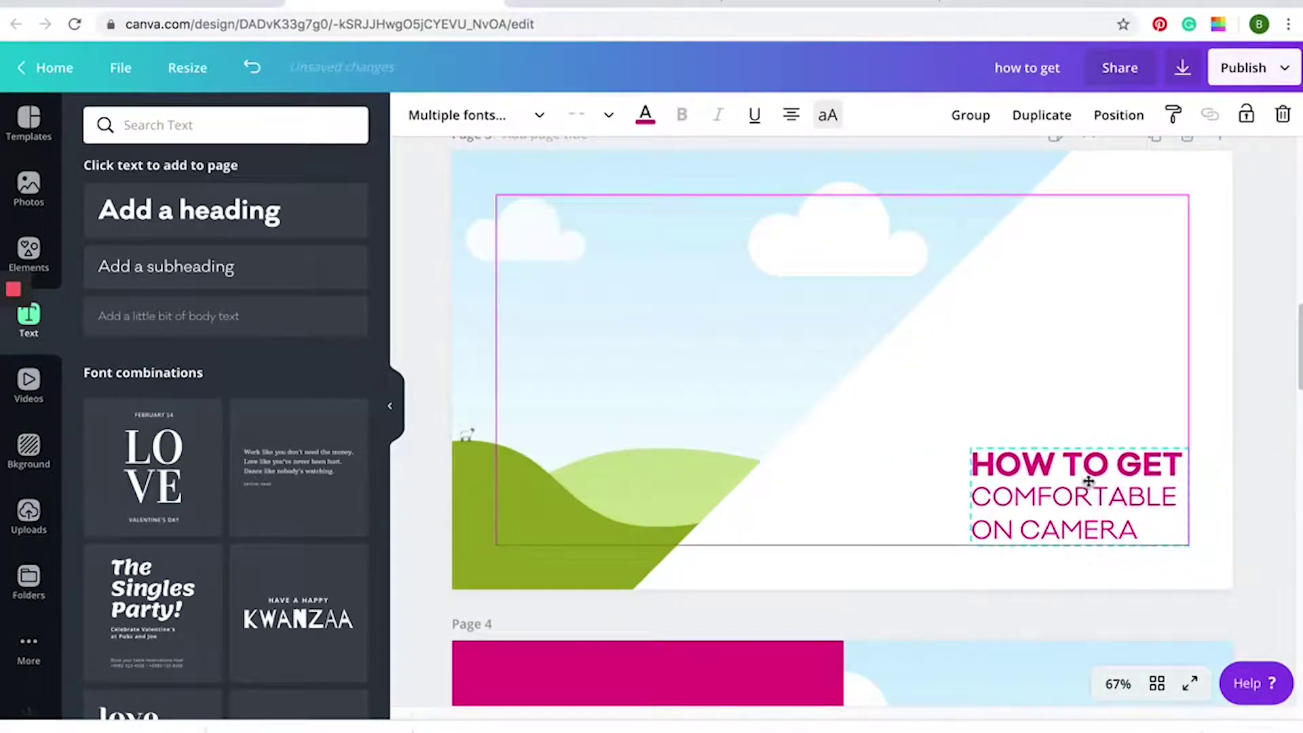
left_click_drag(963, 460, 869, 404)
left_click(1273, 403)
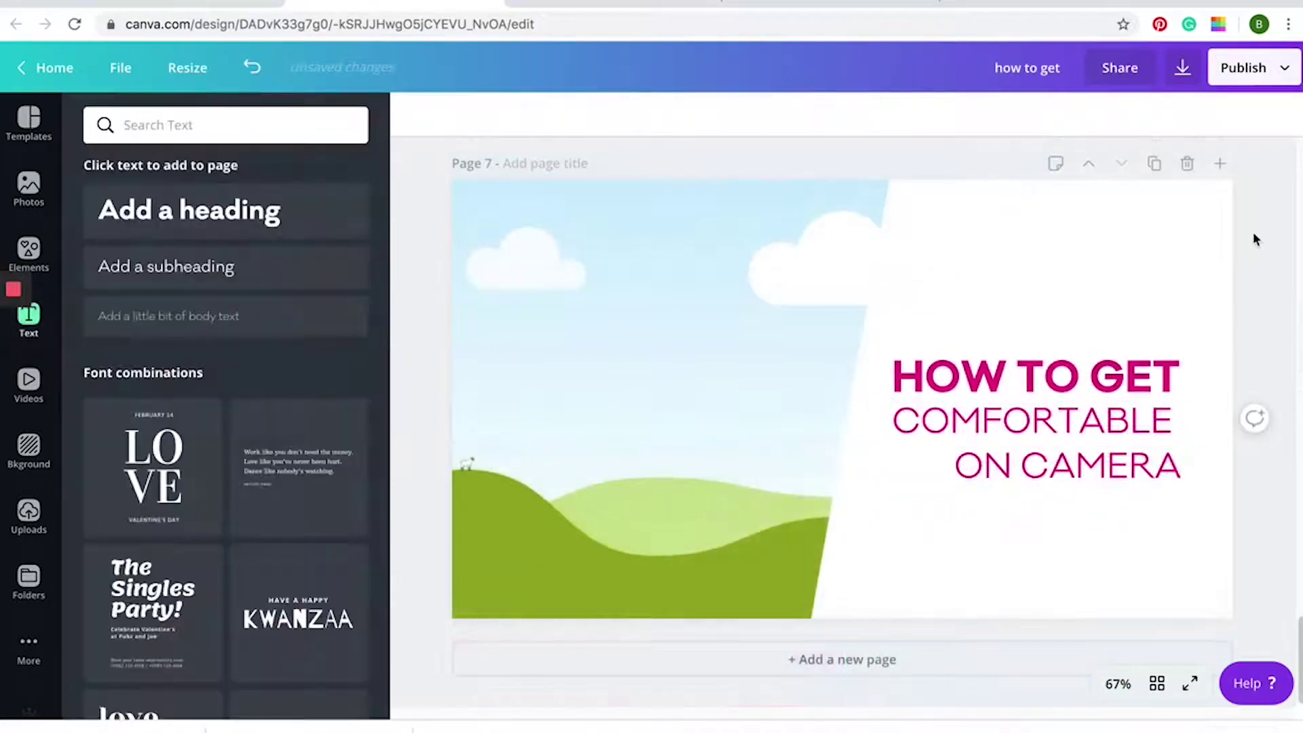
Add a separate heading to page 1 with the text "Watch now".
scroll(1203, 506, "up", 10)
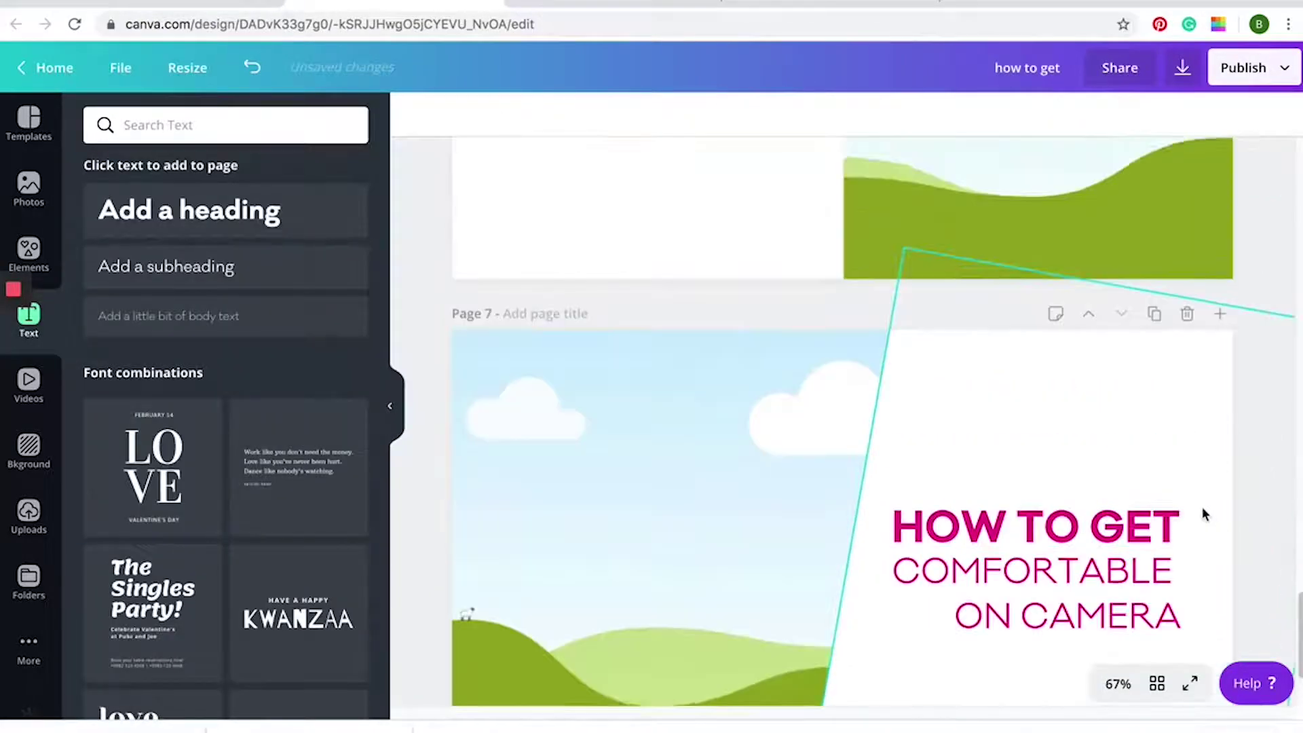
scroll(1202, 504, "up", 15)
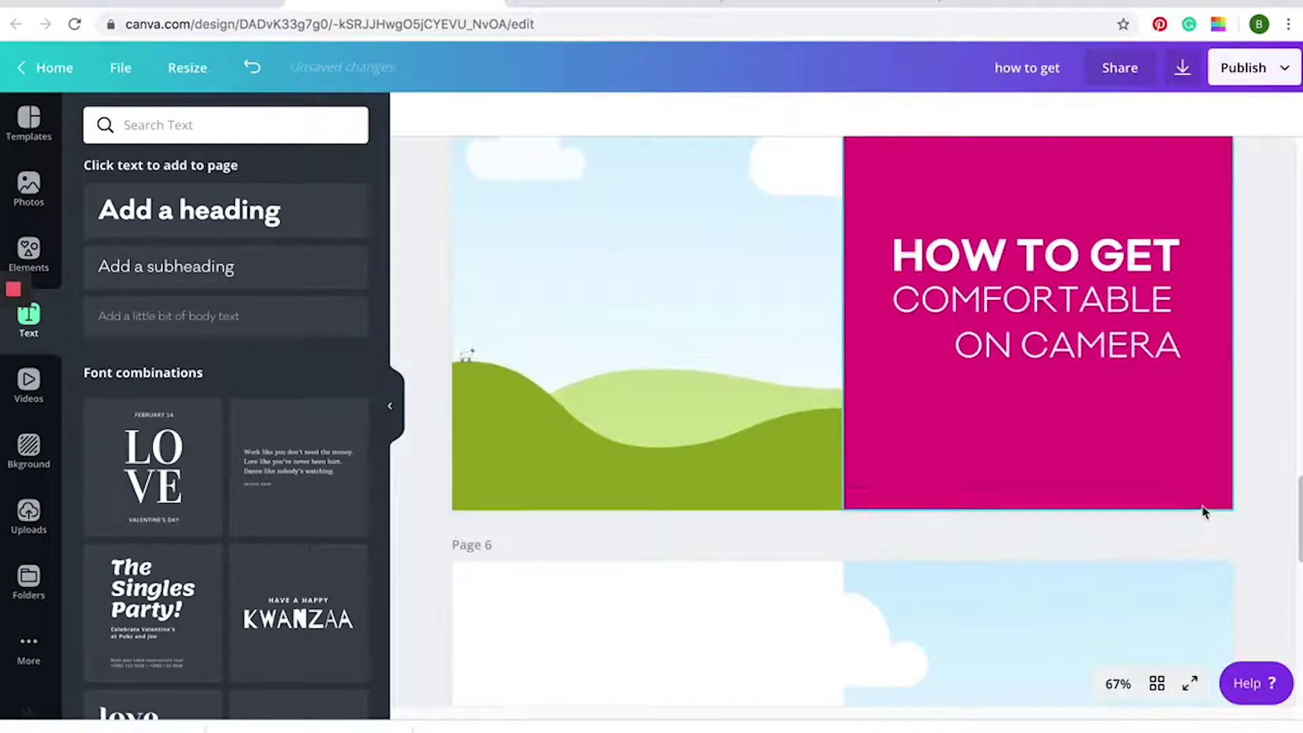
scroll(1202, 512, "up", 15)
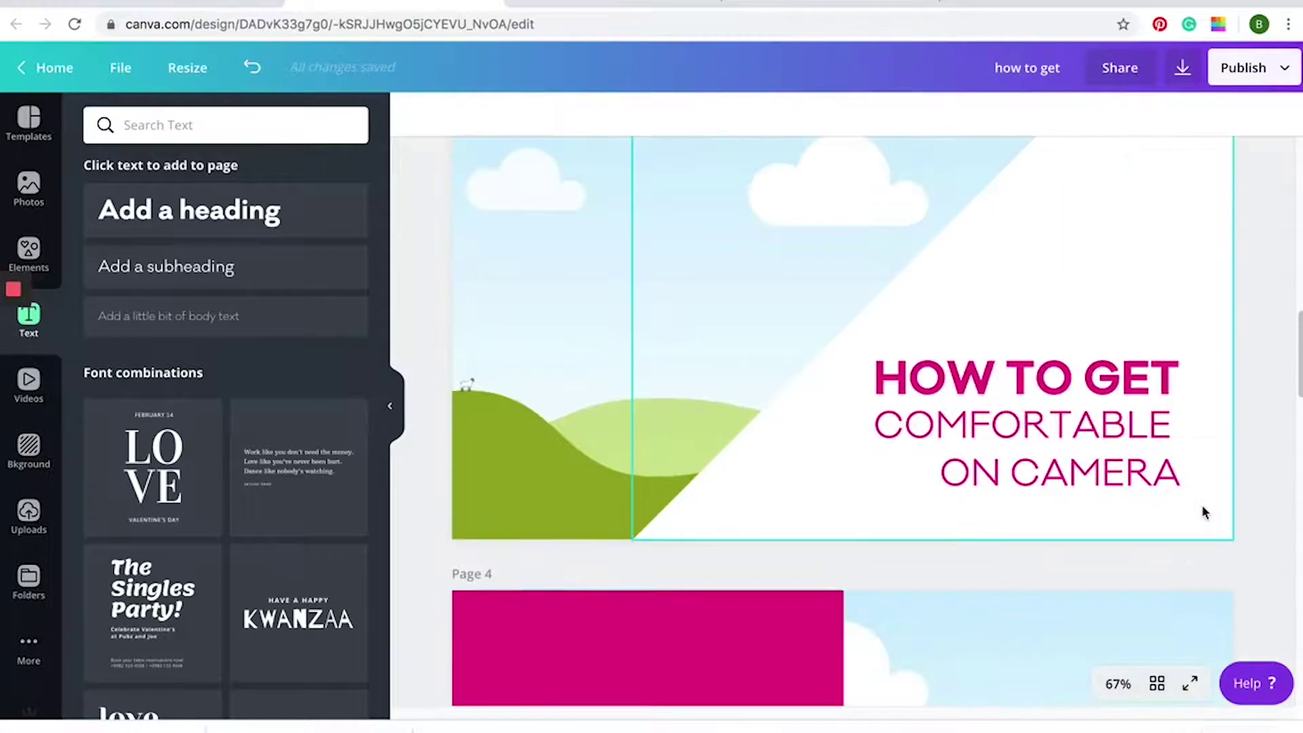
scroll(1203, 509, "up", 8)
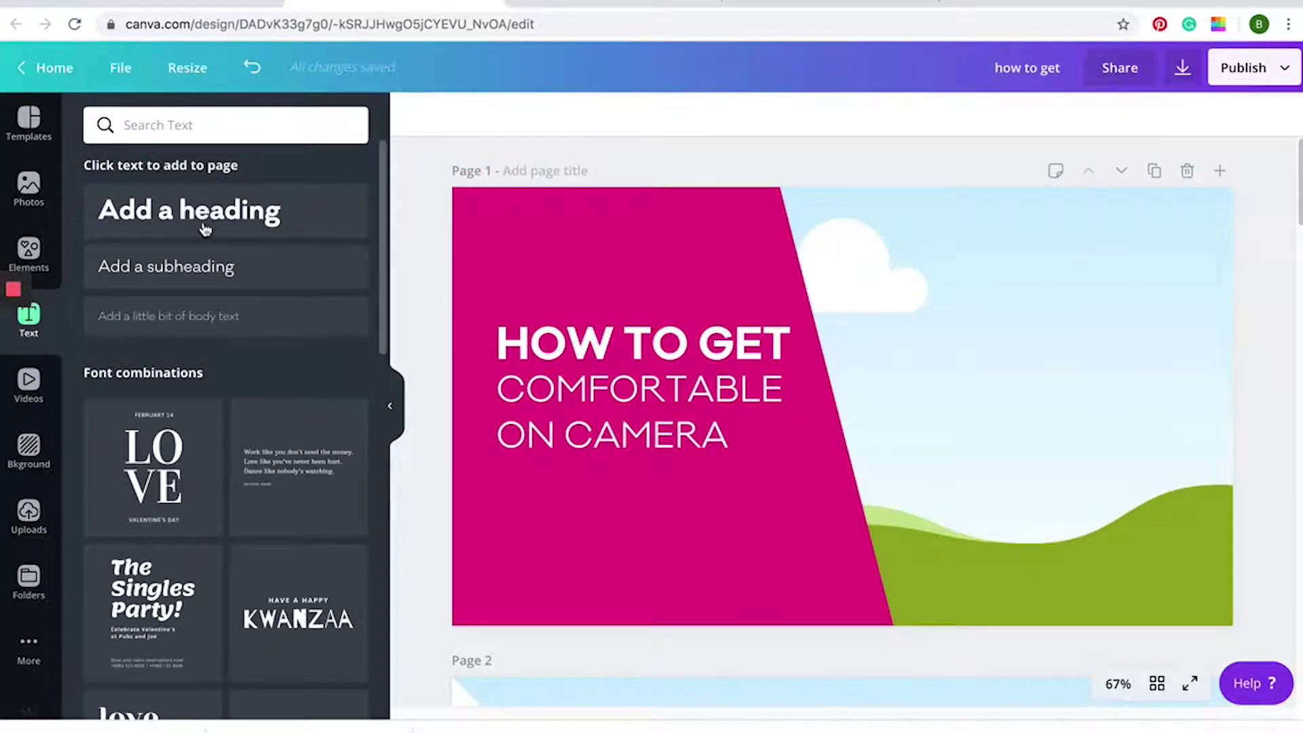
left_click(183, 210)
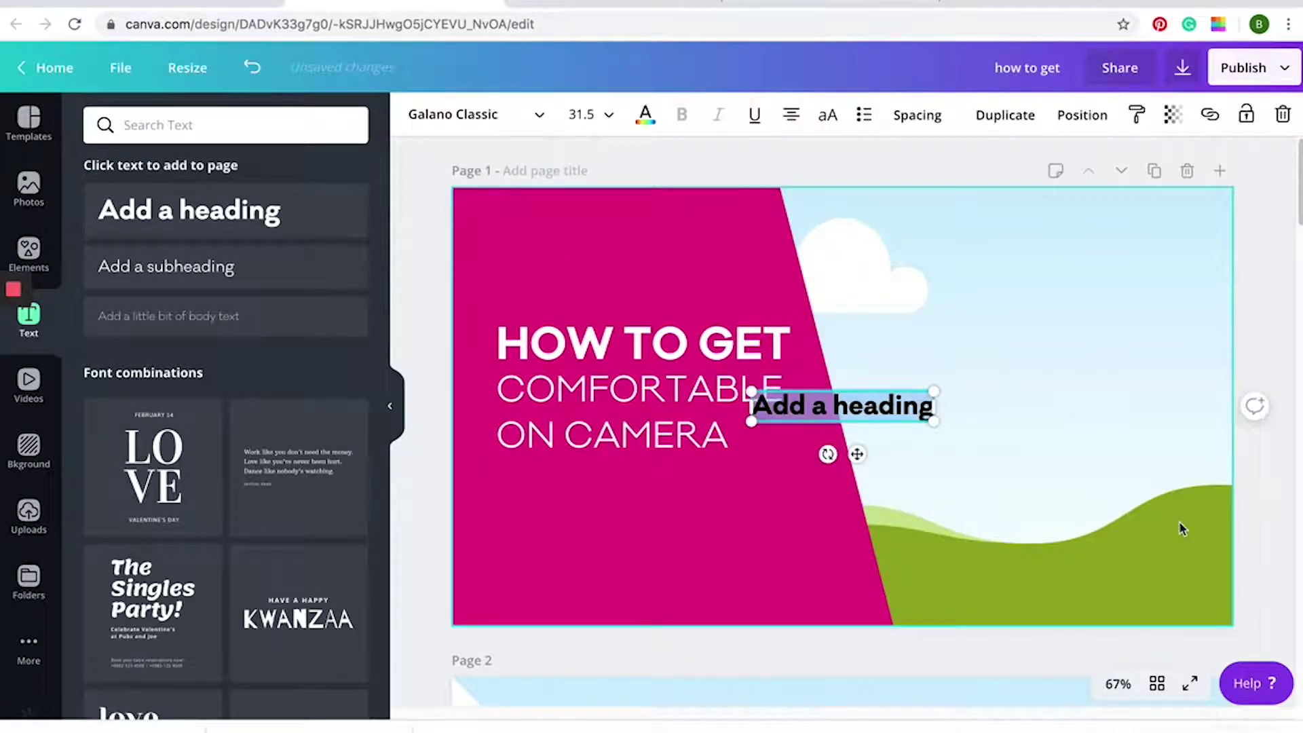
type("Watch now")
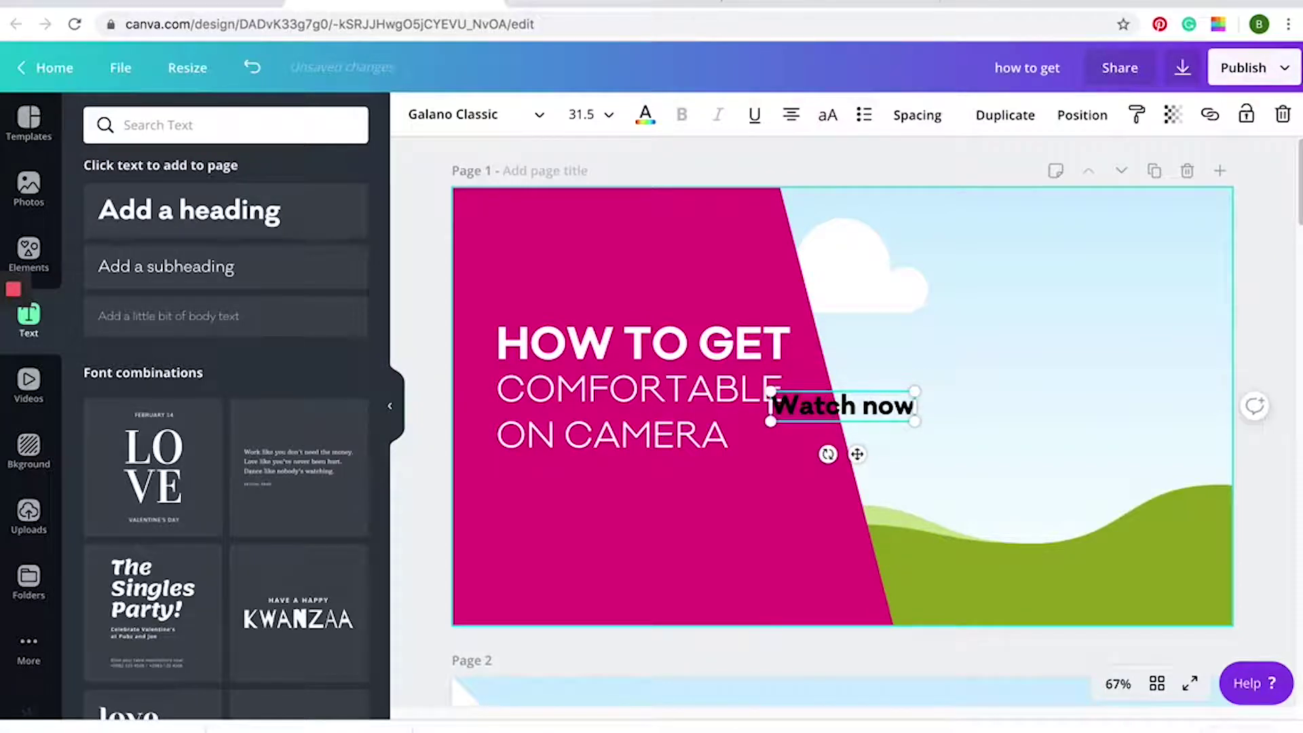
Try "Let's go" and "Live Now" as wording for the new page 1 heading, and clear the text.
key("ctrl+a")
key("BackSpace")
type("Let's go")
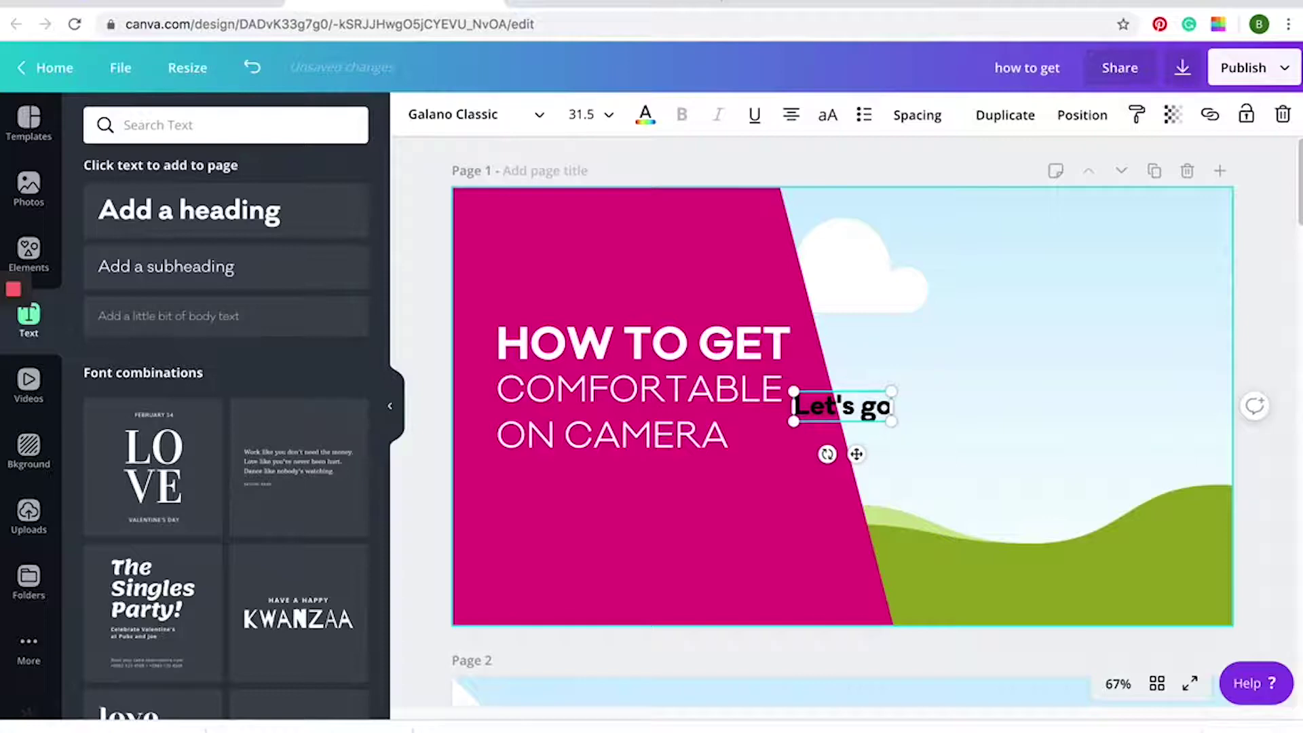
key("ctrl+a")
key("BackSpace")
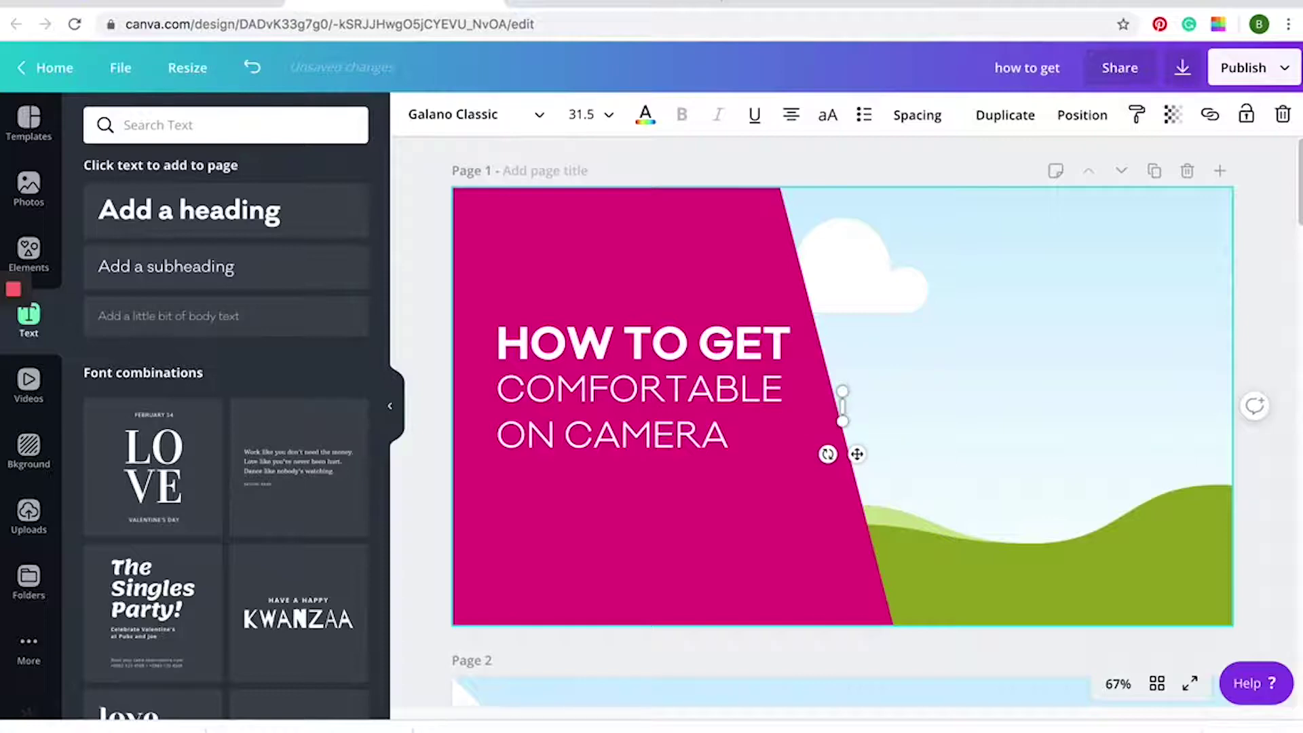
type("Live")
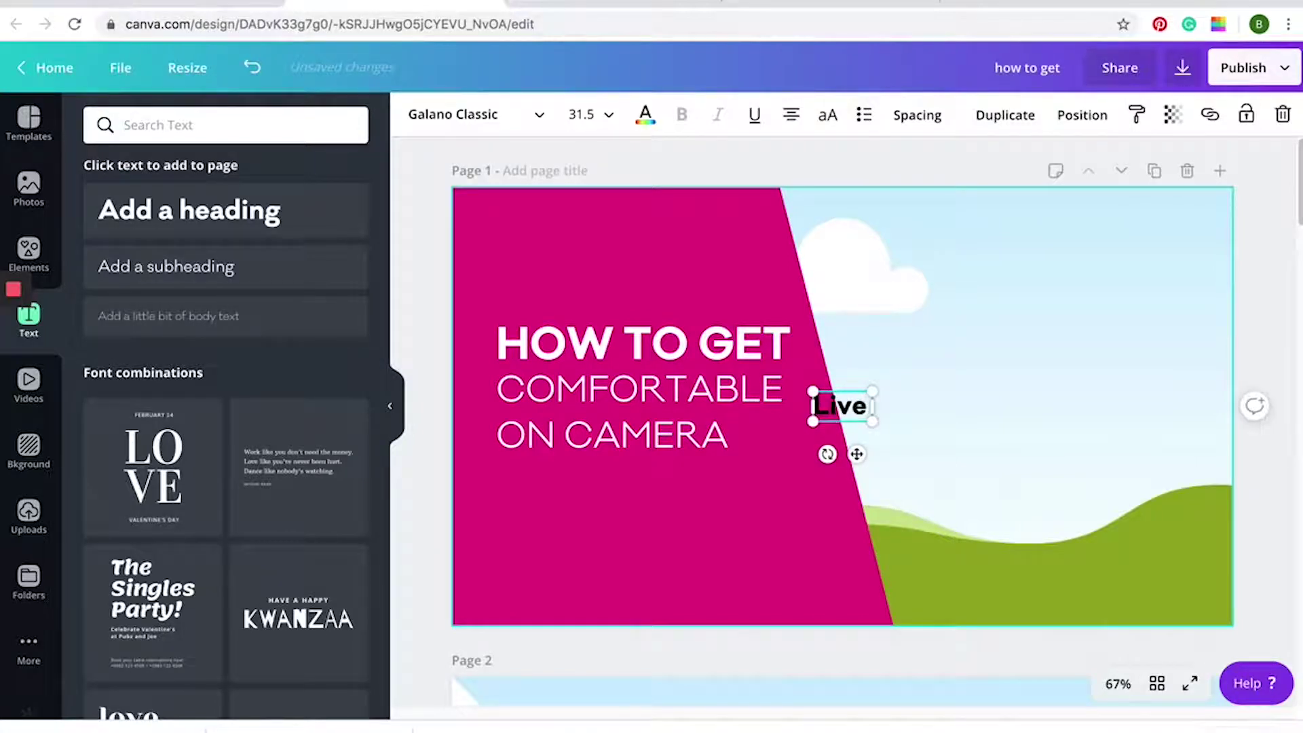
type(" Now")
key("BackSpace")
key("BackSpace")
key("BackSpace")
key("BackSpace")
key("BackSpace")
key("BackSpace")
key("BackSpace")
key("BackSpace")
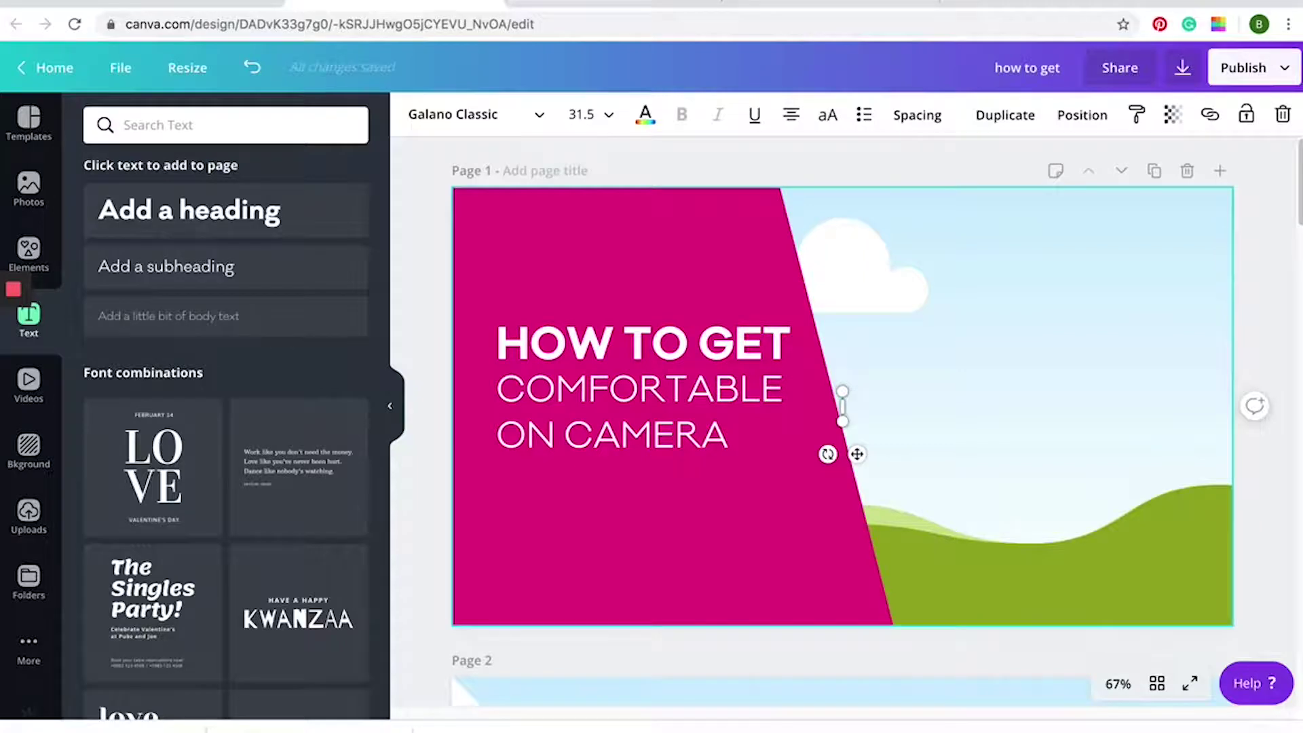
Enter "Let's Go" in the empty heading on page 1 and set it in the Halimun font.
type("Let's")
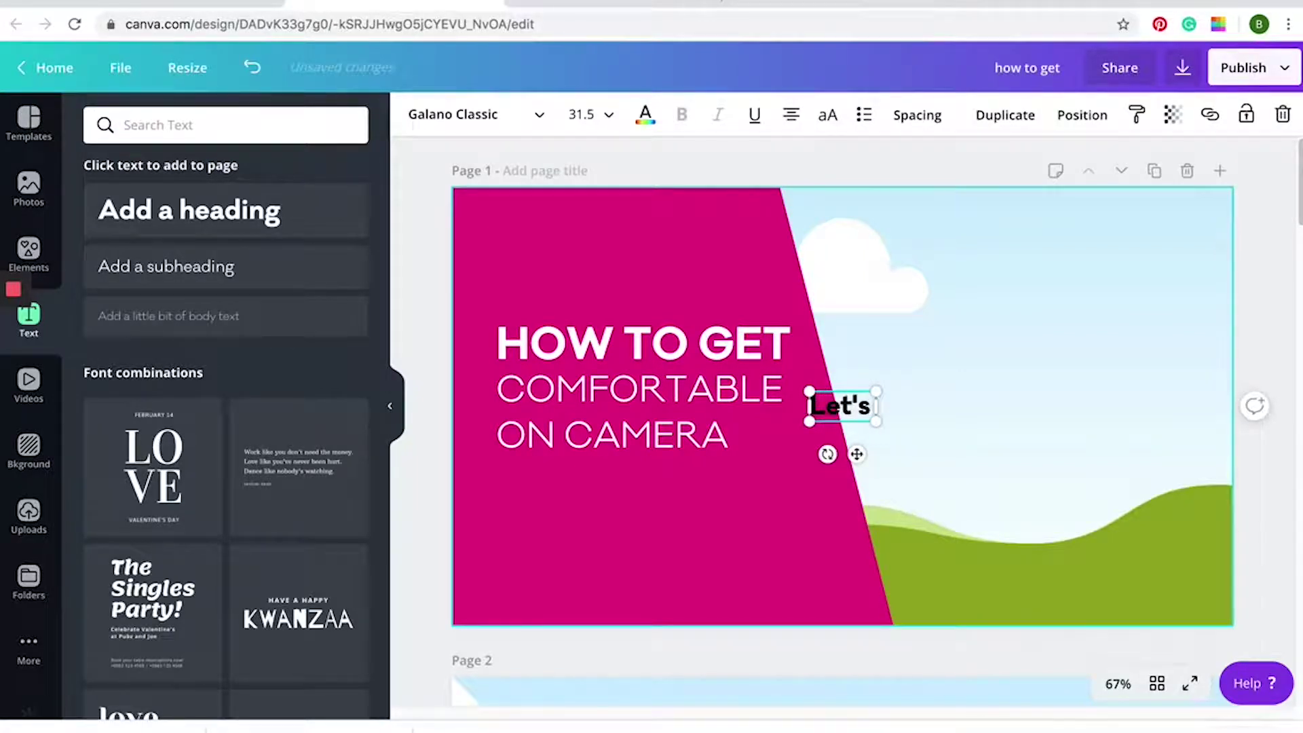
type(" Go")
key("ctrl+a")
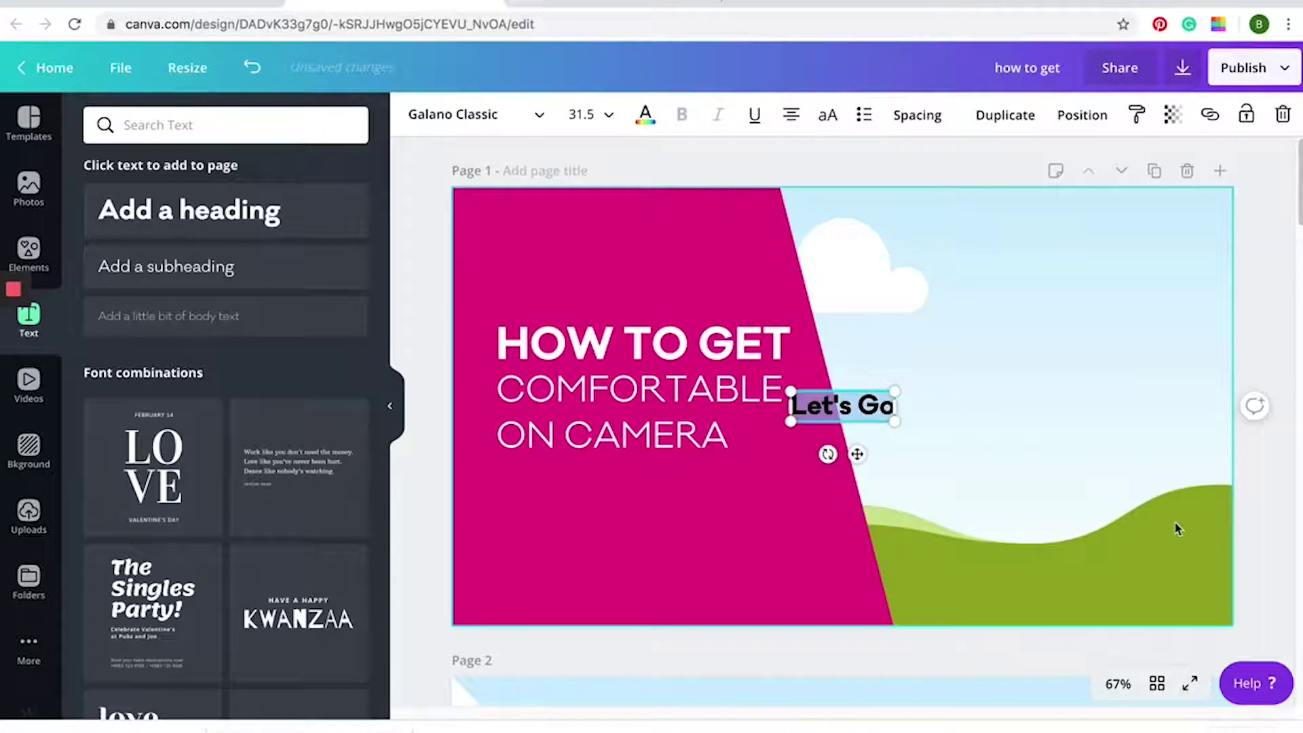
left_click(550, 122)
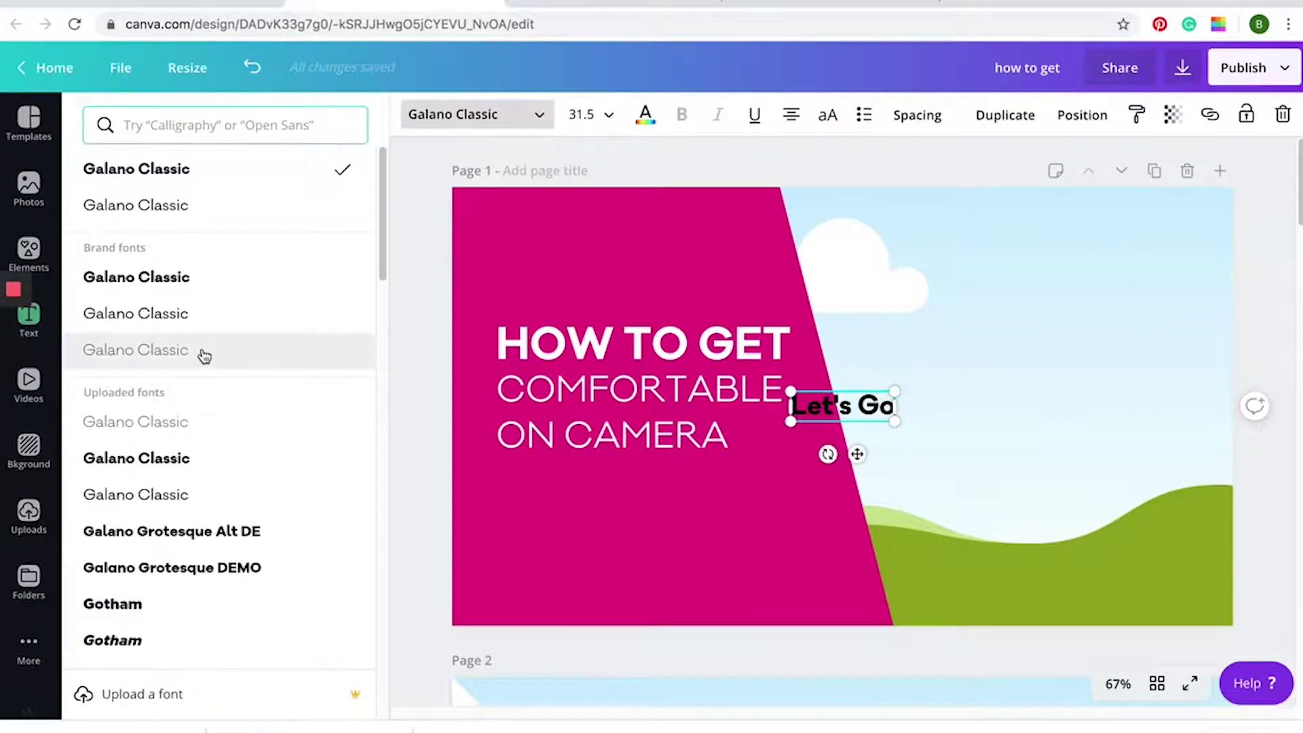
scroll(204, 355, "down", 3)
left_click(186, 580)
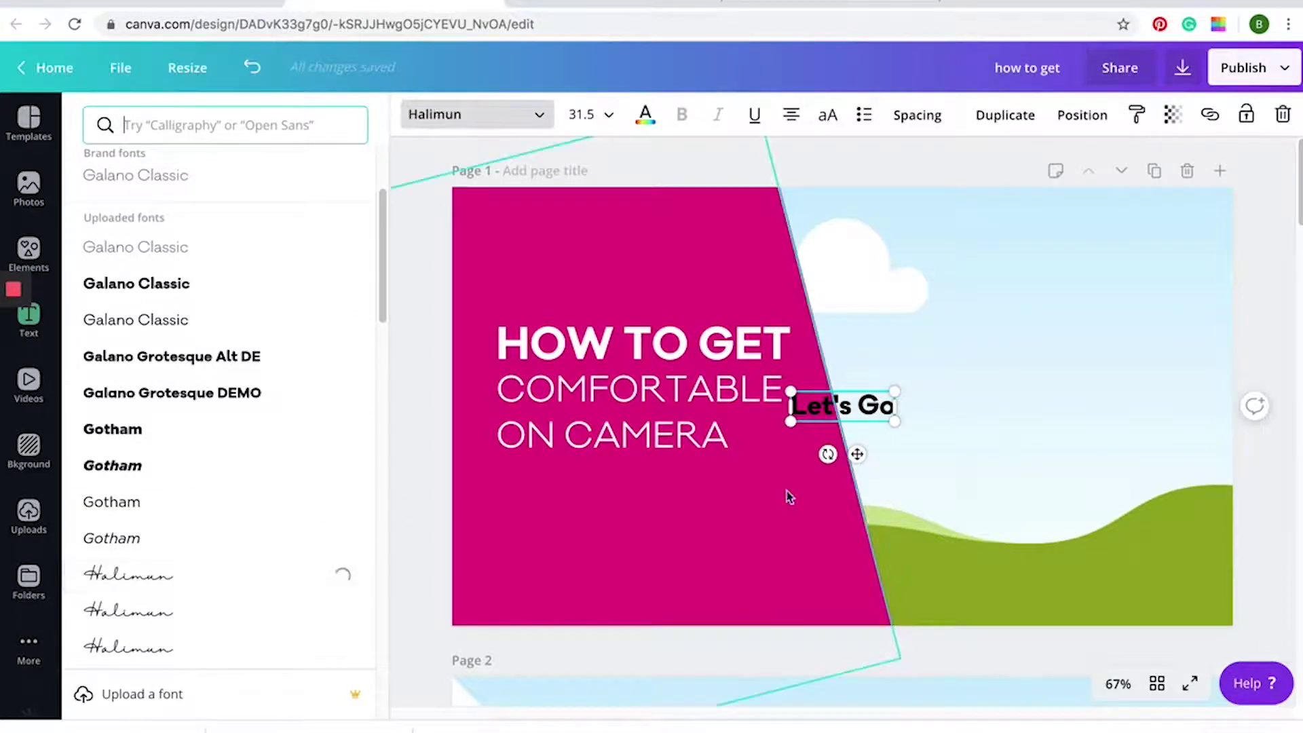
Enlarge "Let's Go" to size 48.1 below the page 1 headline and colour it white.
left_click_drag(869, 388, 780, 540)
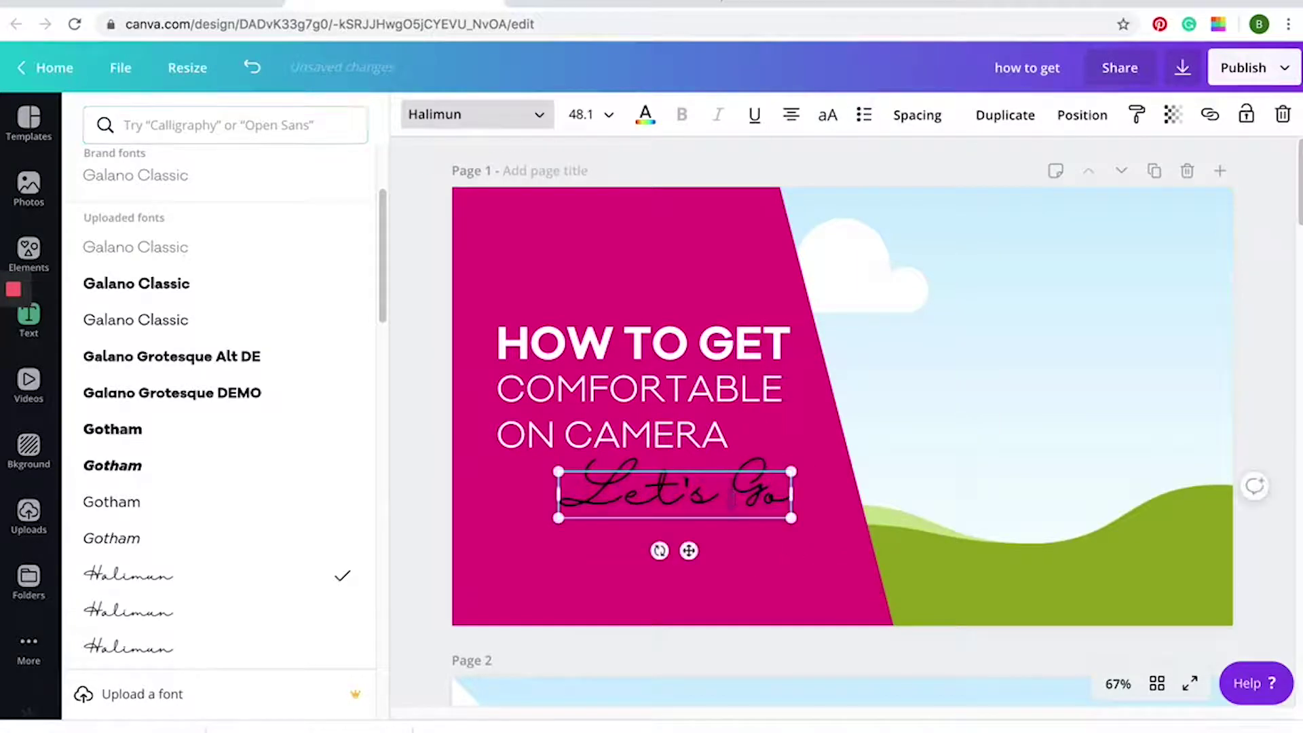
double_click(675, 493)
left_click(644, 114)
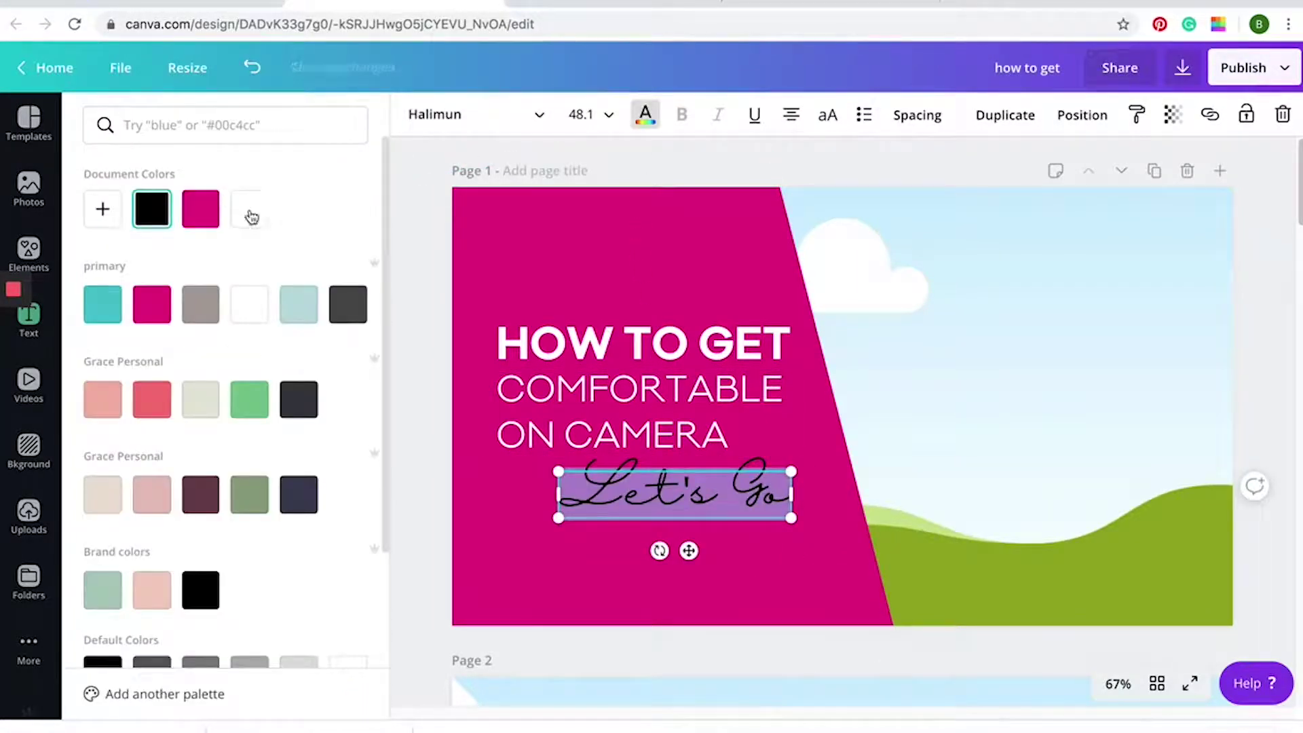
left_click(250, 210)
Move "Let's Go" towards the lower right of the magenta block on page 1 and enlarge it to size 53.
left_click_drag(713, 467, 765, 505)
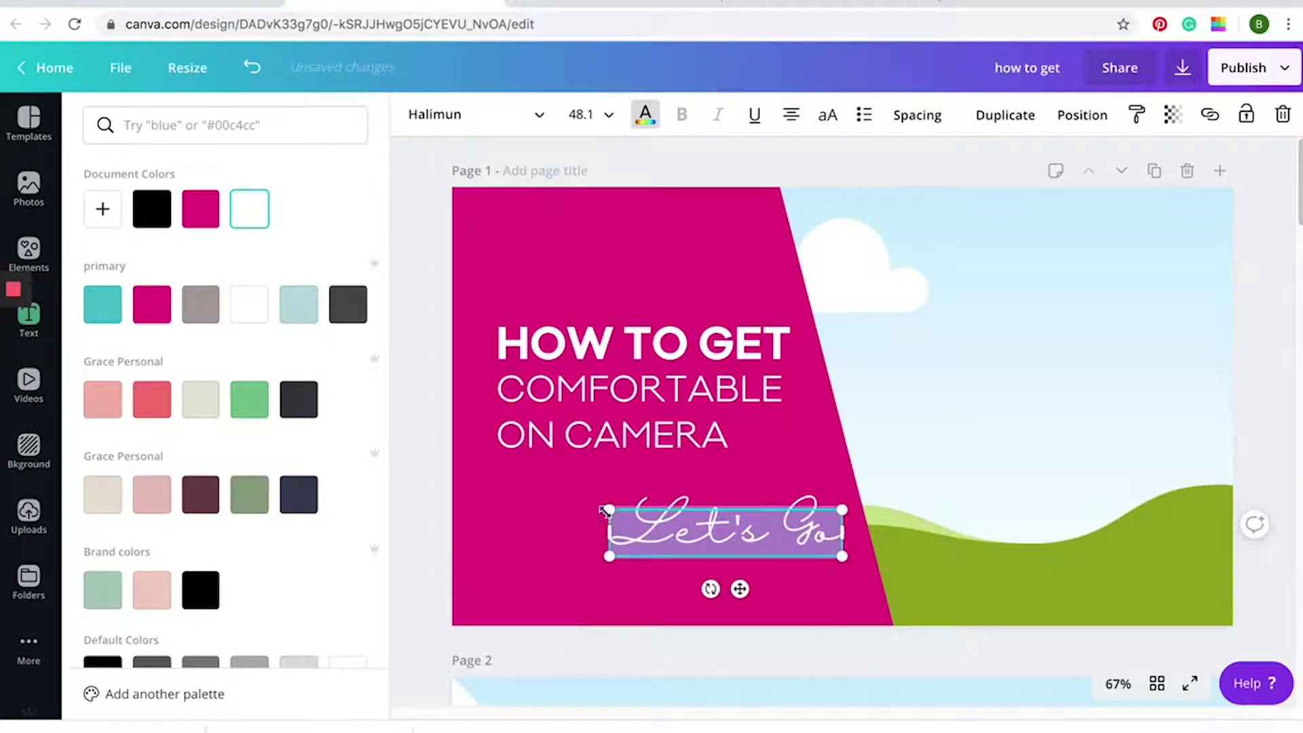
left_click_drag(606, 511, 584, 491)
left_click(429, 479)
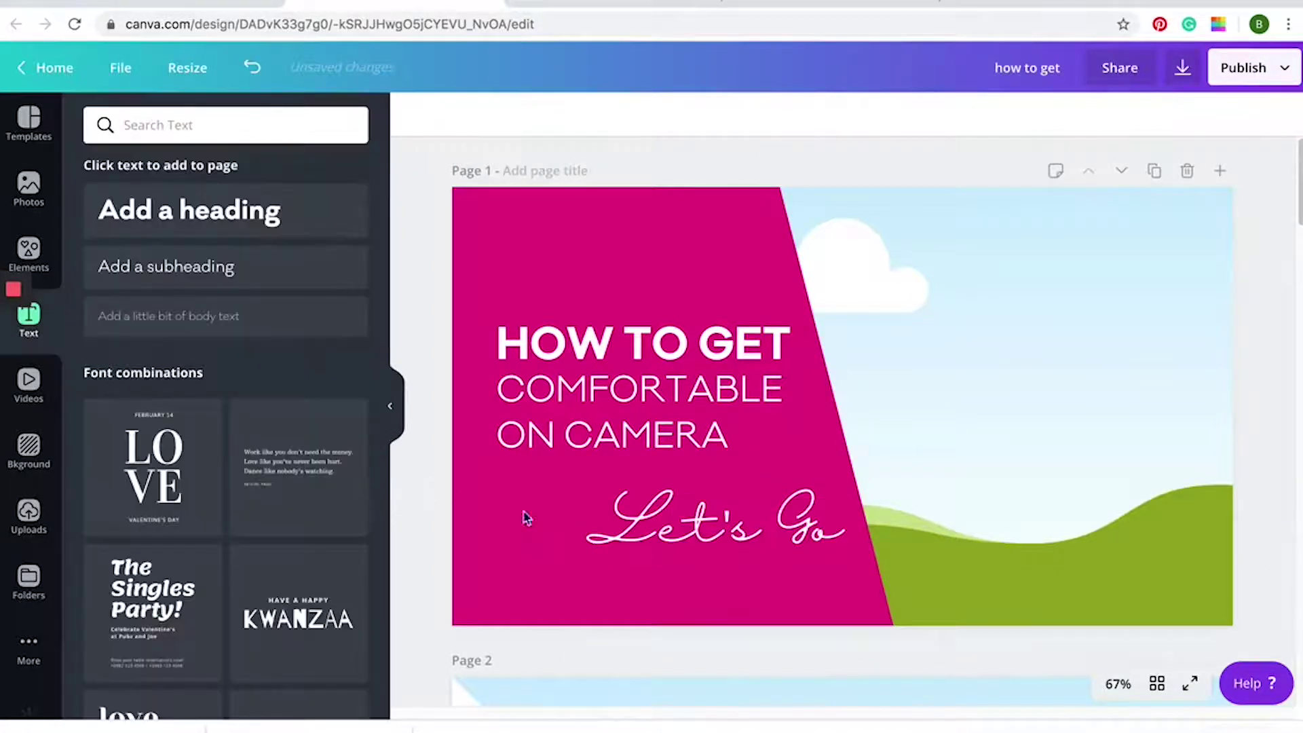
left_click(752, 528)
left_click_drag(751, 528, 743, 533)
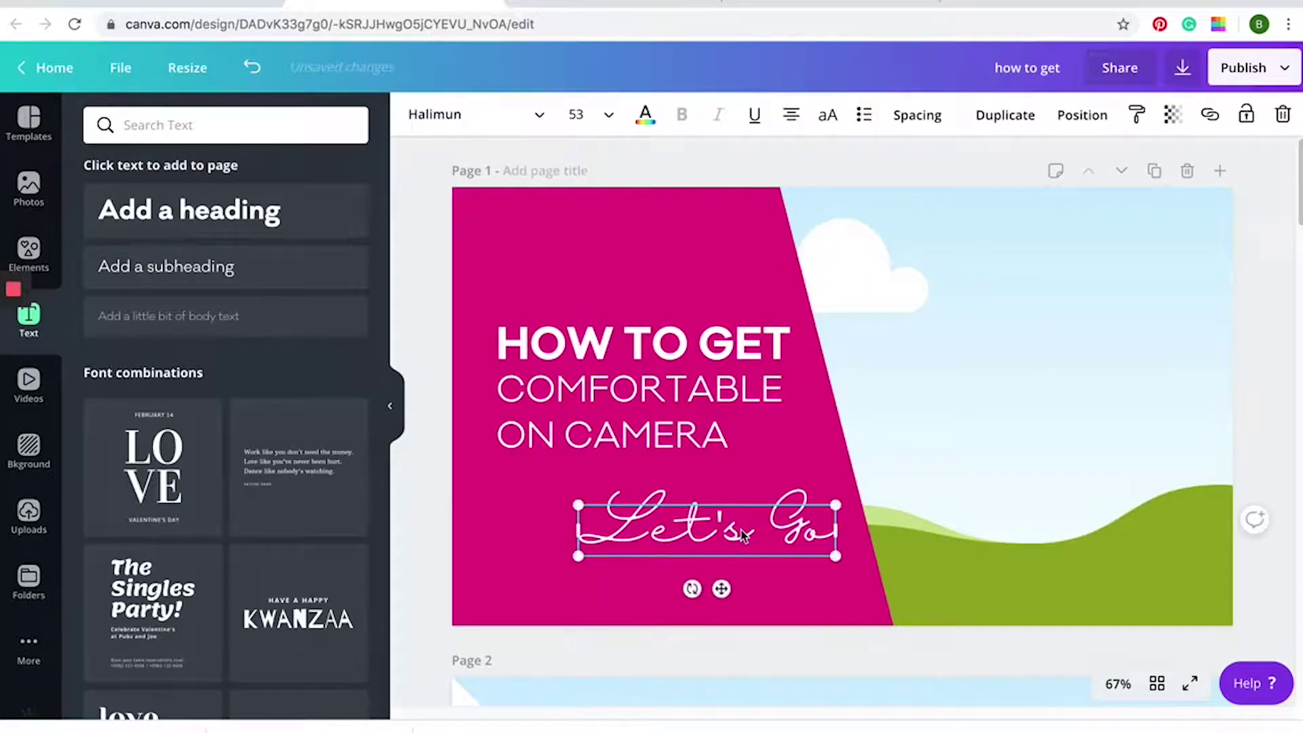
scroll(741, 533, "down", 6)
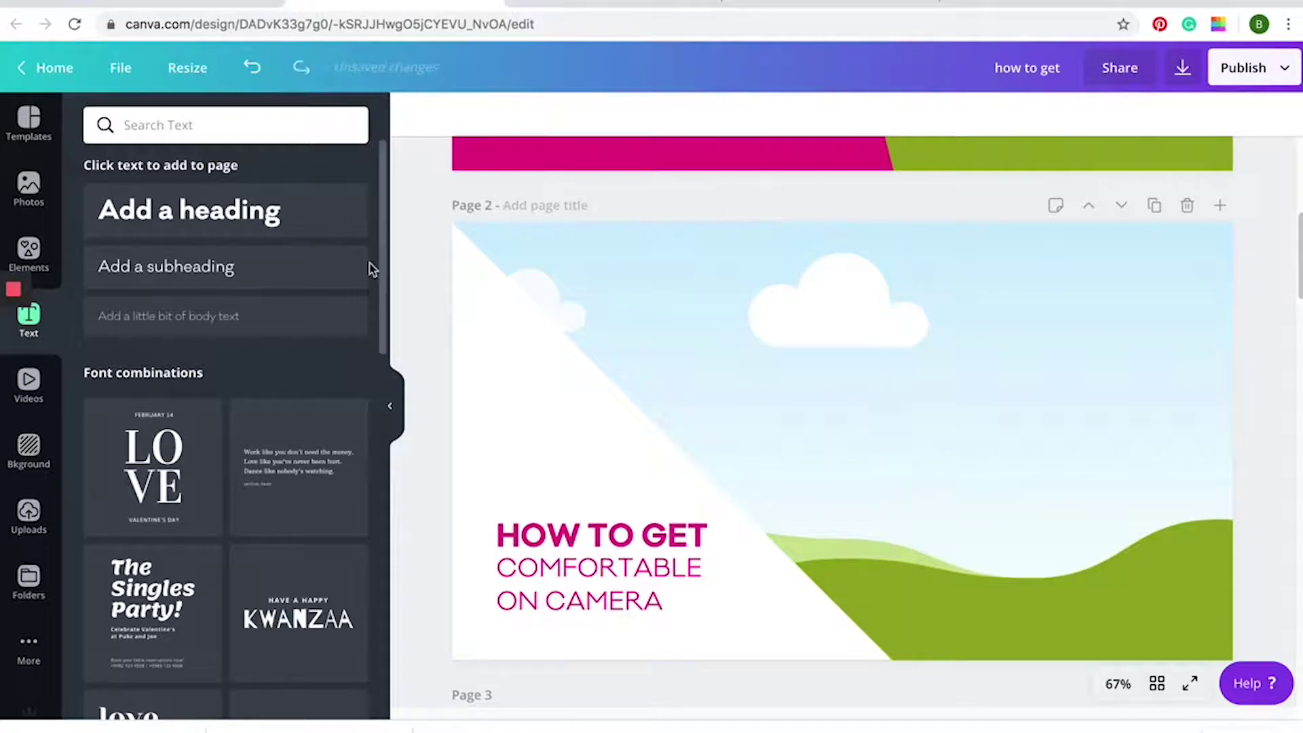
Undo the last edit.
key("ctrl+z")
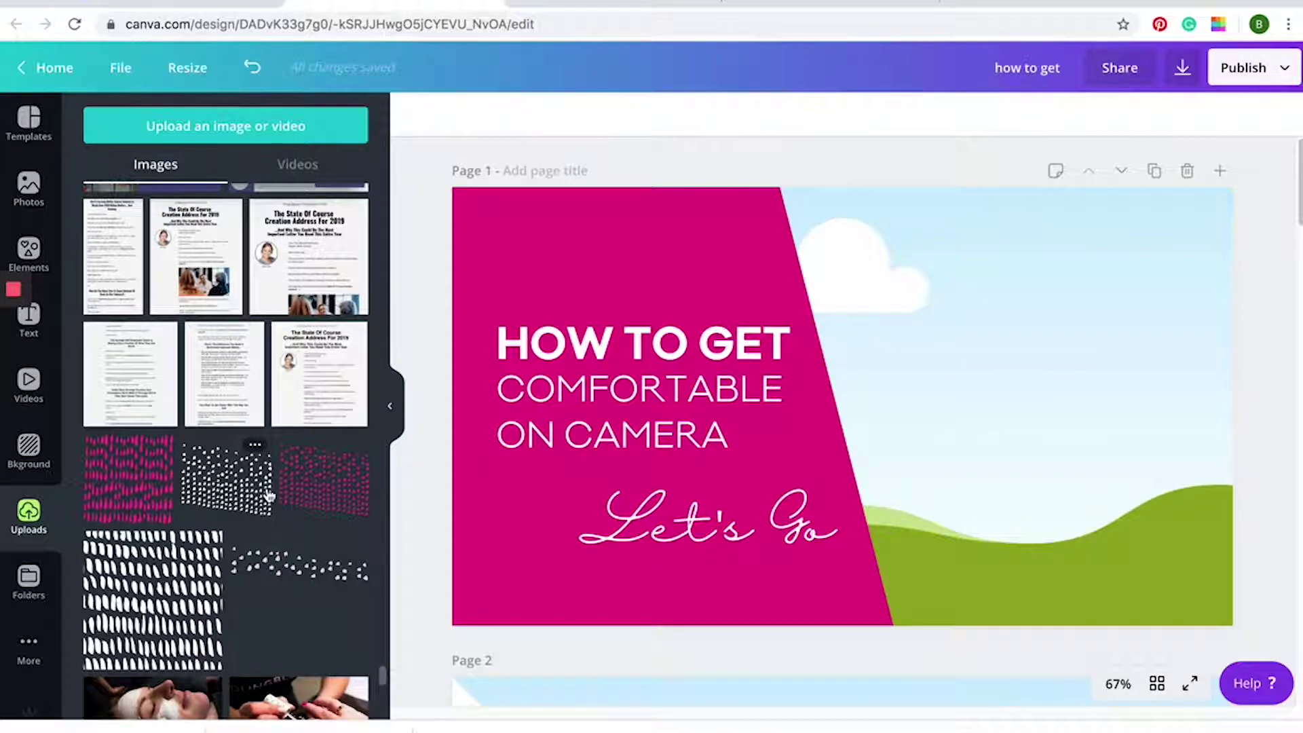
Search the elements library for "graphics", then go back to the uploaded images.
left_click(36, 253)
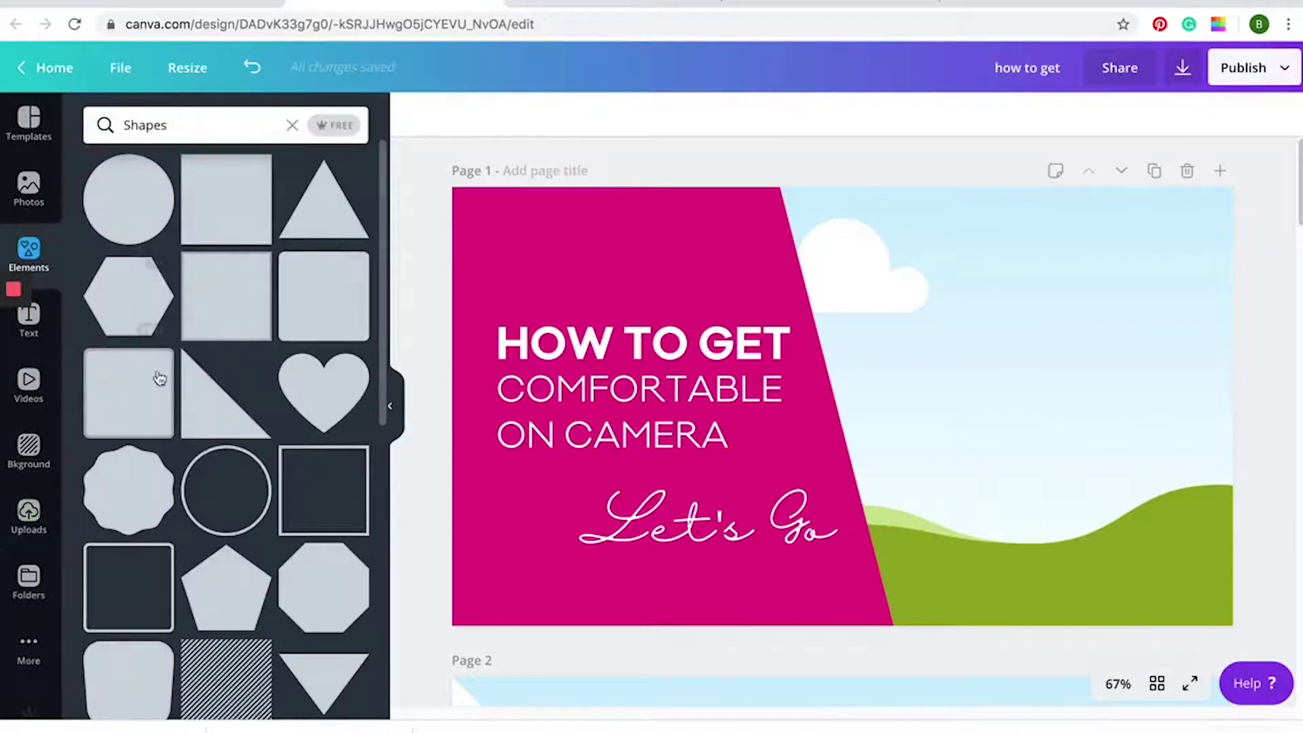
left_click(299, 127)
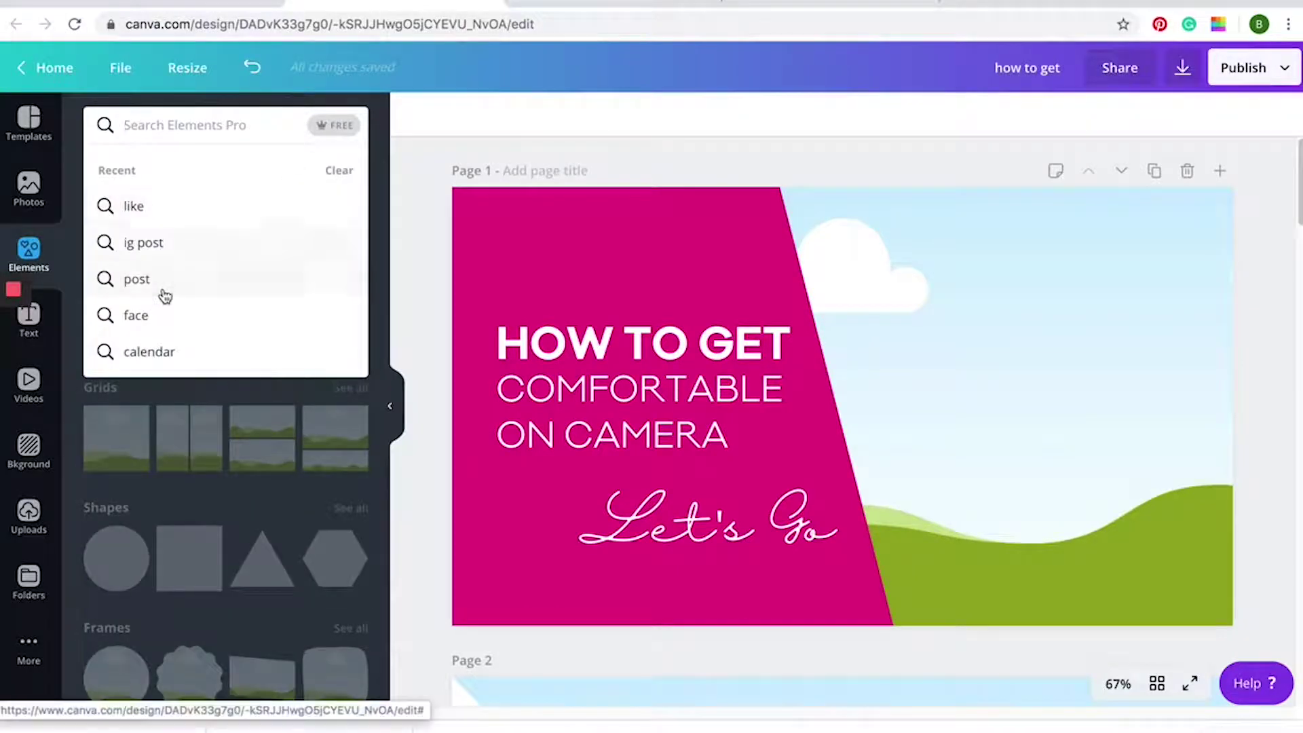
type("graphics")
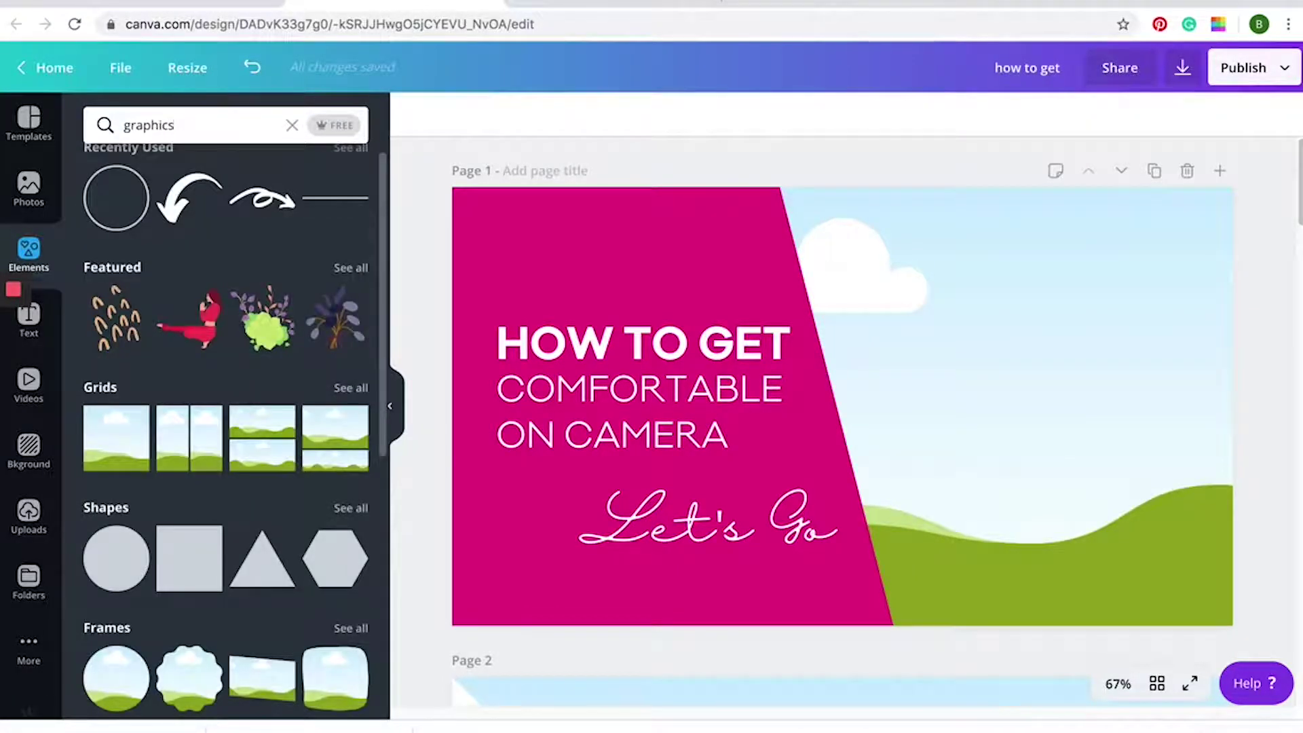
key("Return")
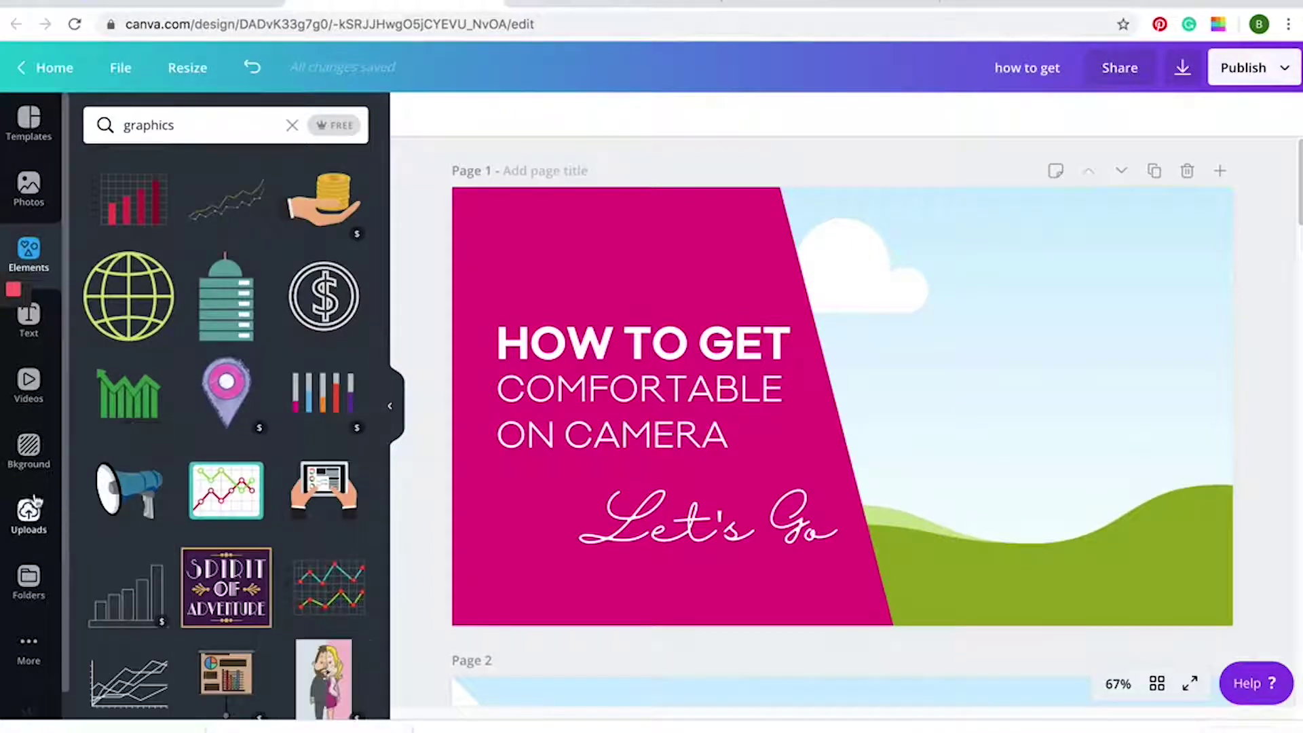
left_click(39, 520)
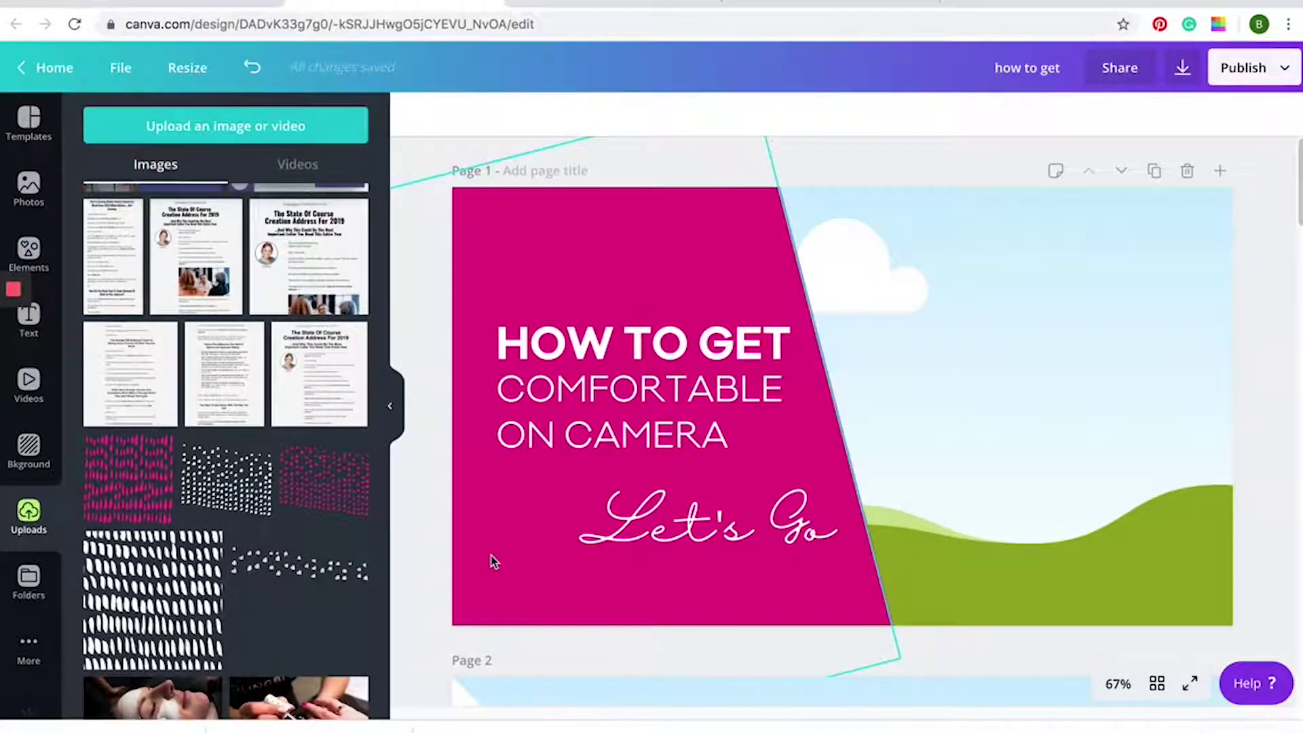
Add the uploaded white dot pattern to page 1 and rotate it nearly upside down, parallel to the magenta block's slanted edge.
left_click(254, 497)
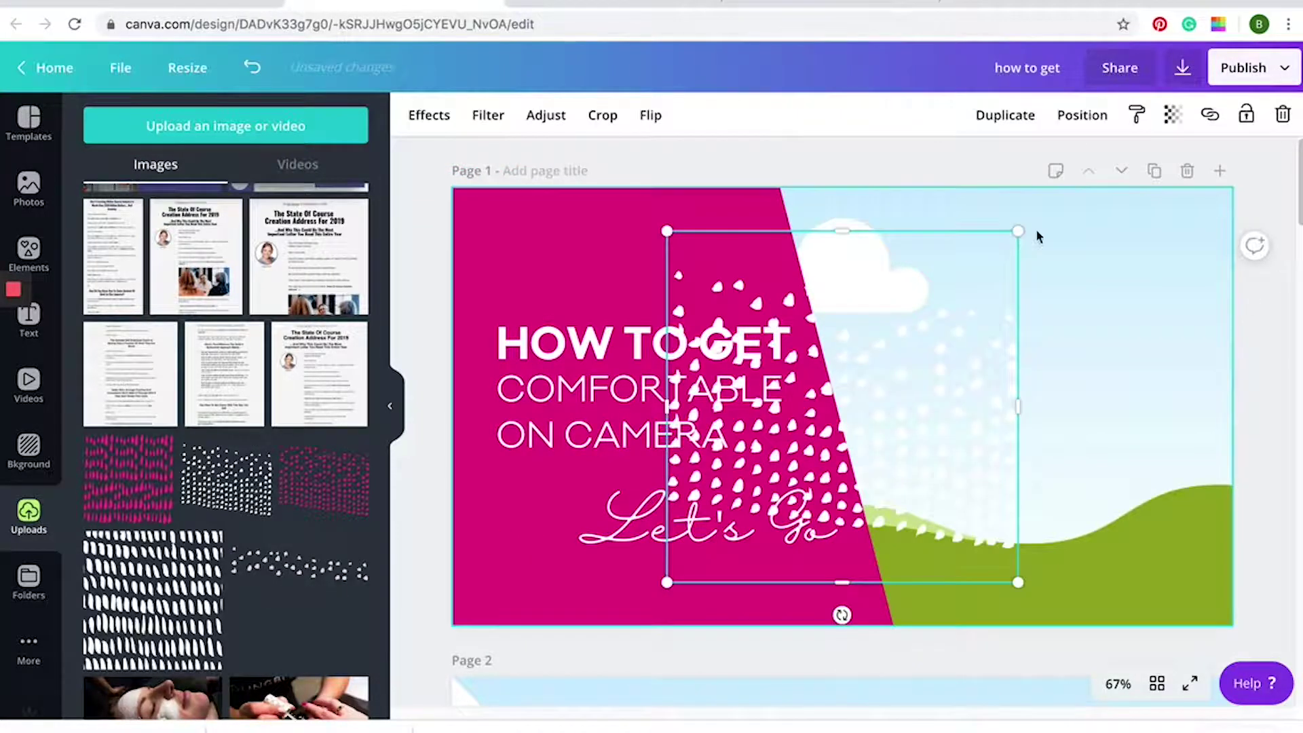
left_click_drag(841, 615, 561, 448)
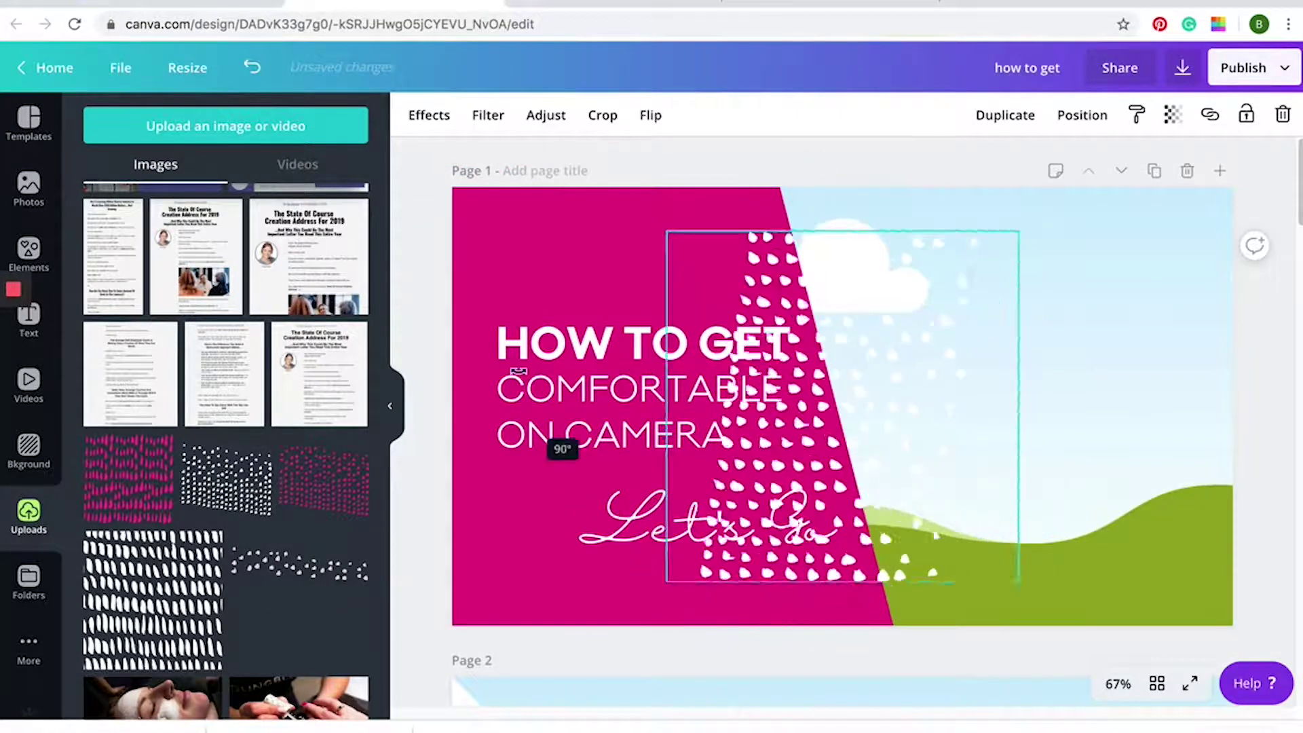
left_click(531, 313)
left_click(870, 308)
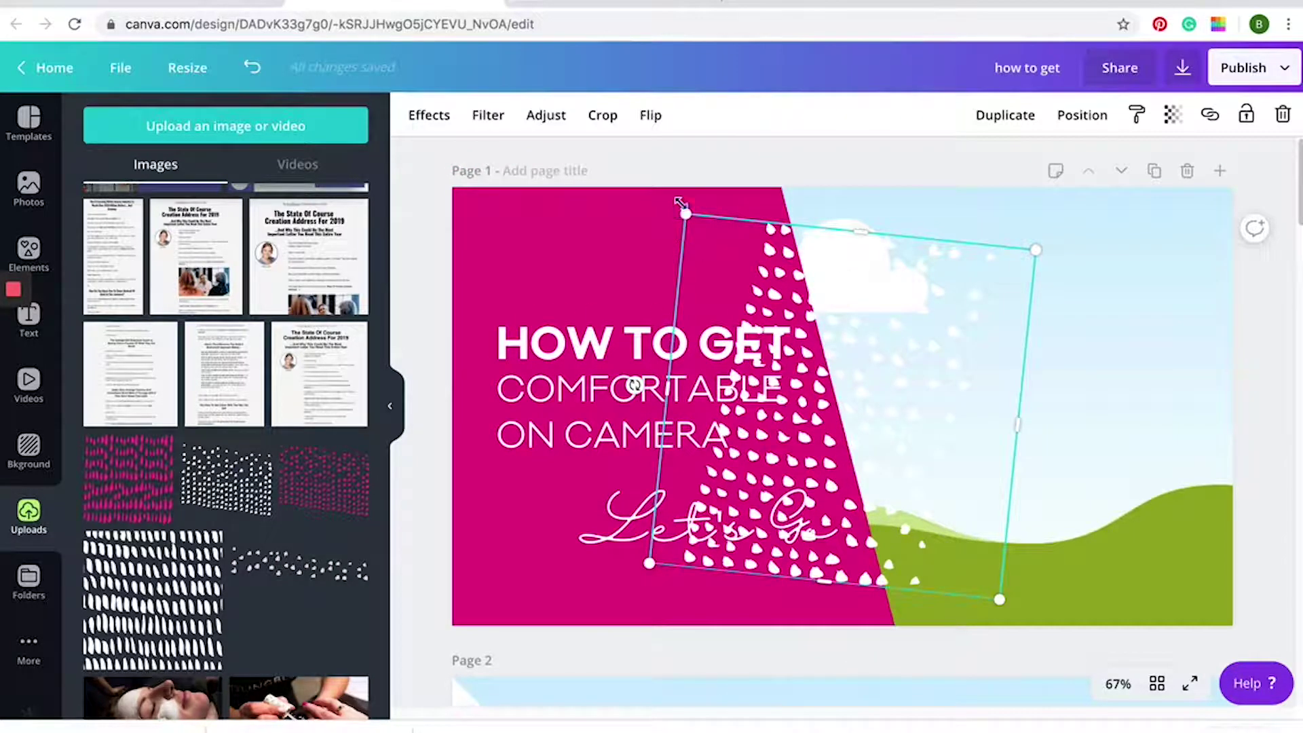
left_click_drag(638, 380, 804, 256)
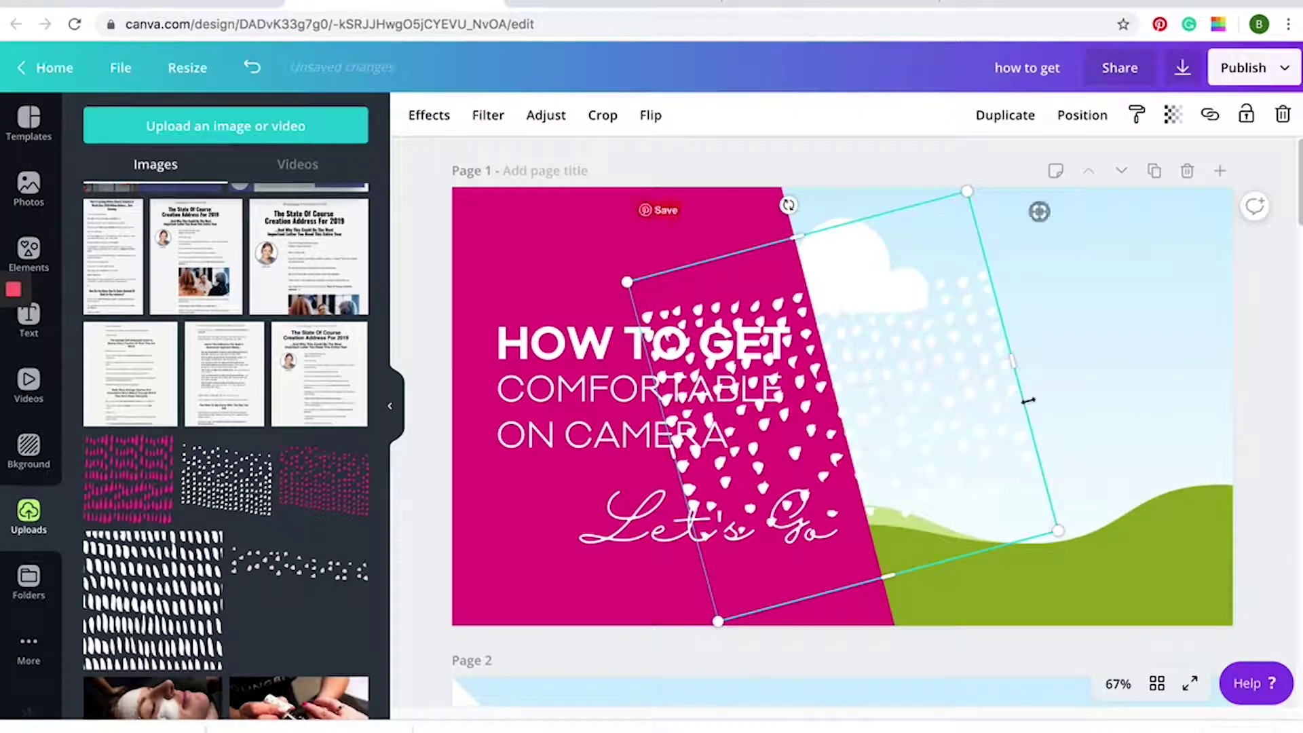
Enlarge the white dot pattern and position it across the top of the magenta block, above the page 1 headline.
left_click_drag(1014, 369, 1150, 309)
left_click_drag(875, 181, 660, 81)
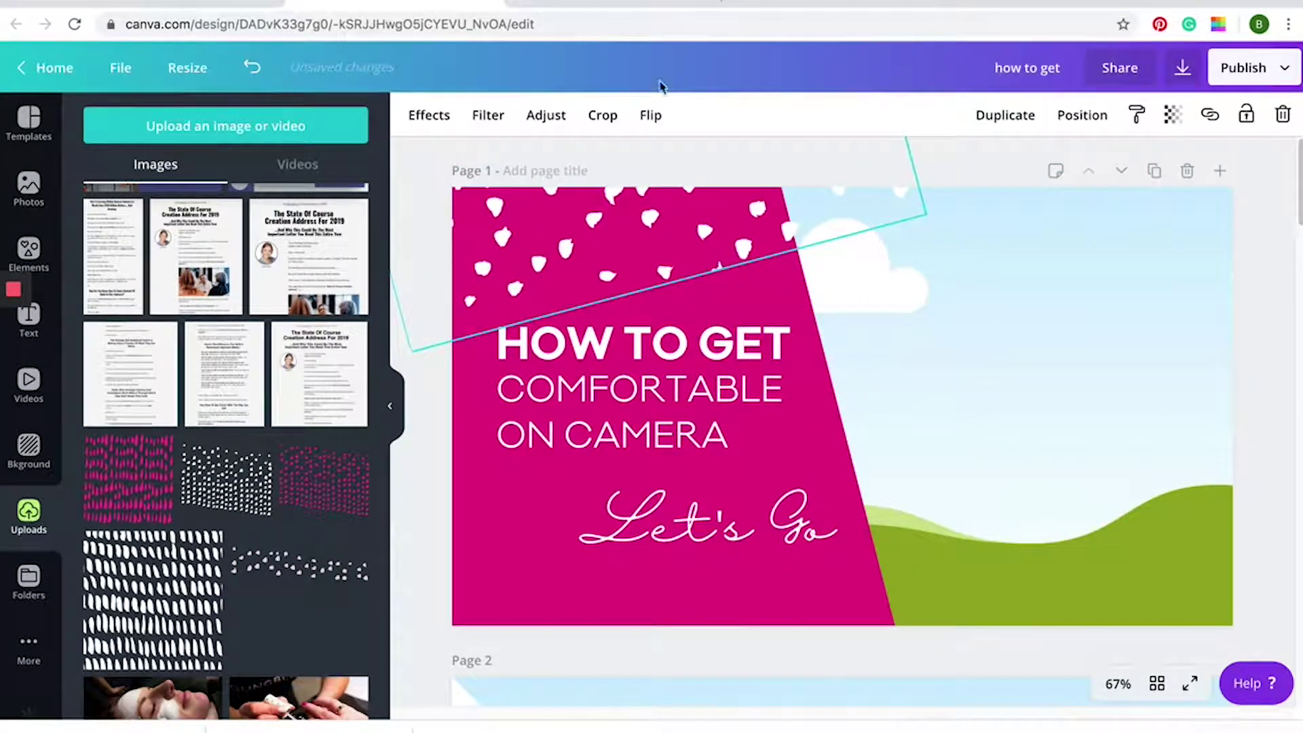
left_click(1231, 234)
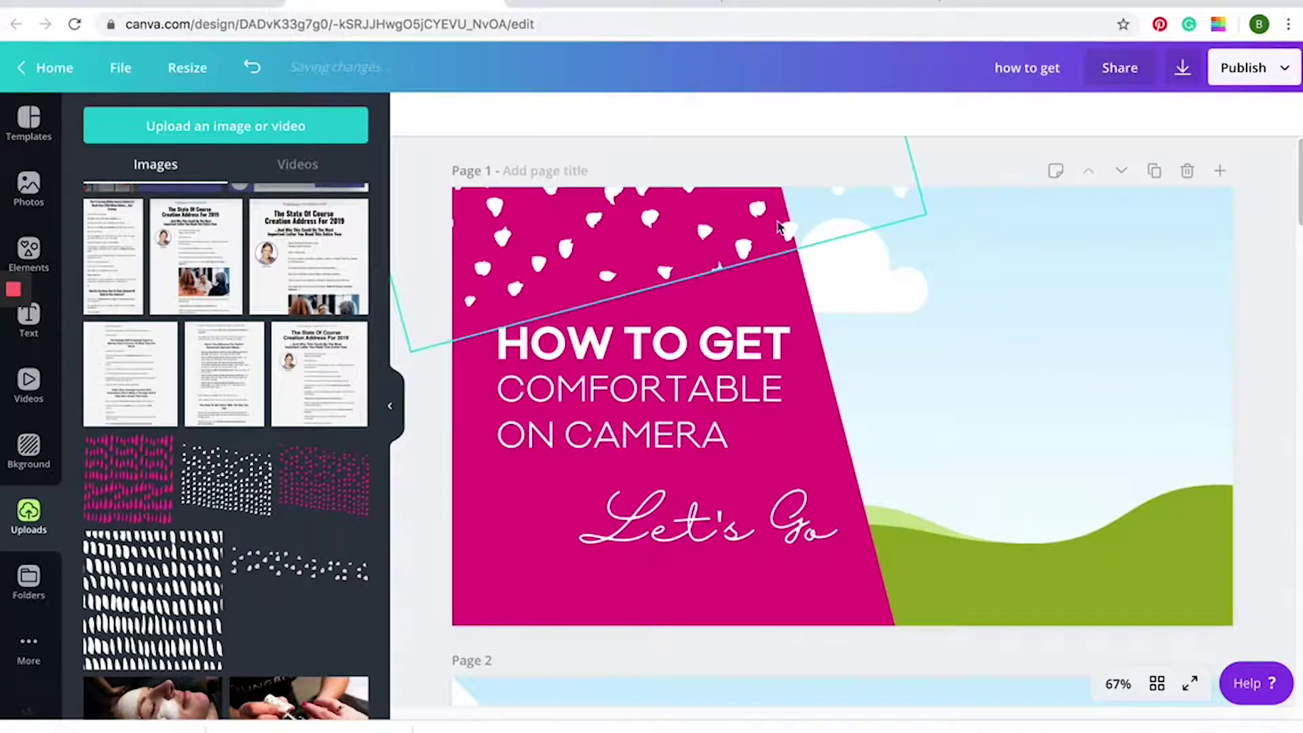
Add the uploaded magenta dot pattern to page 2, enlarged over the lower right part of the image grid.
scroll(780, 293, "down", 5)
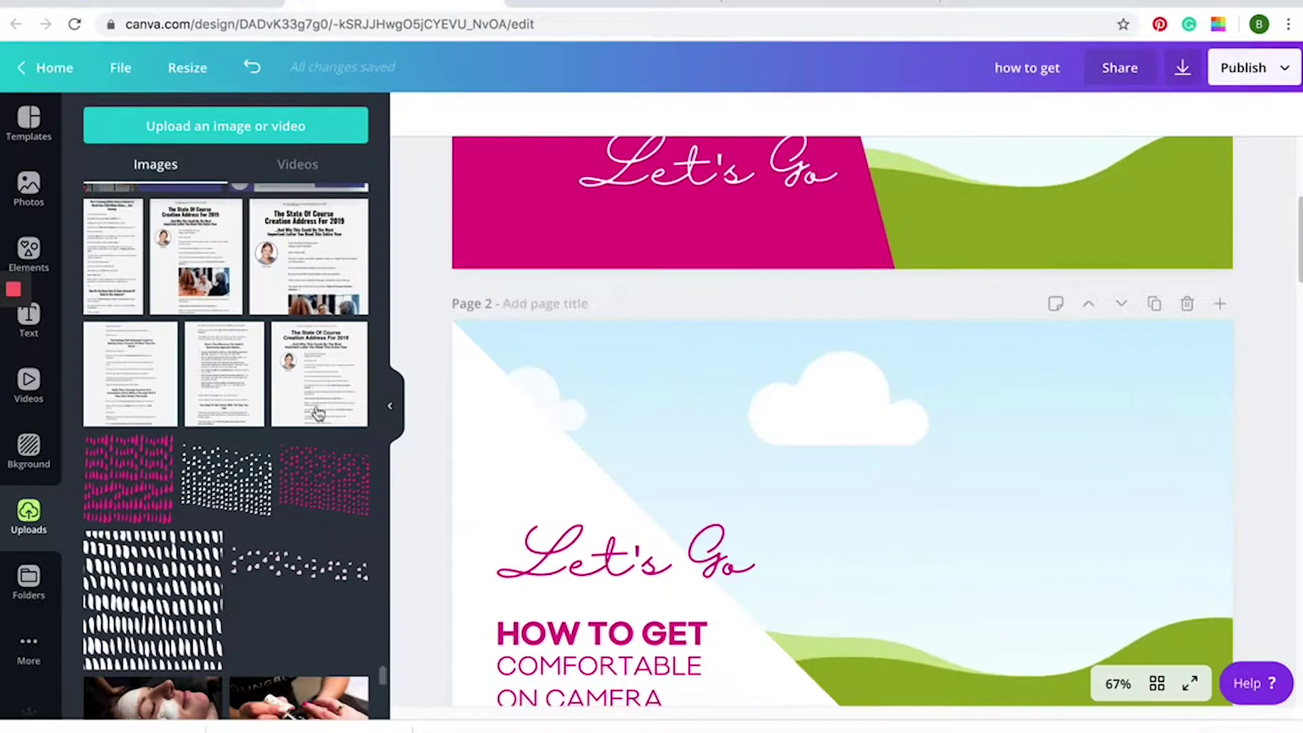
left_click(329, 476)
scroll(1049, 538, "down", 9)
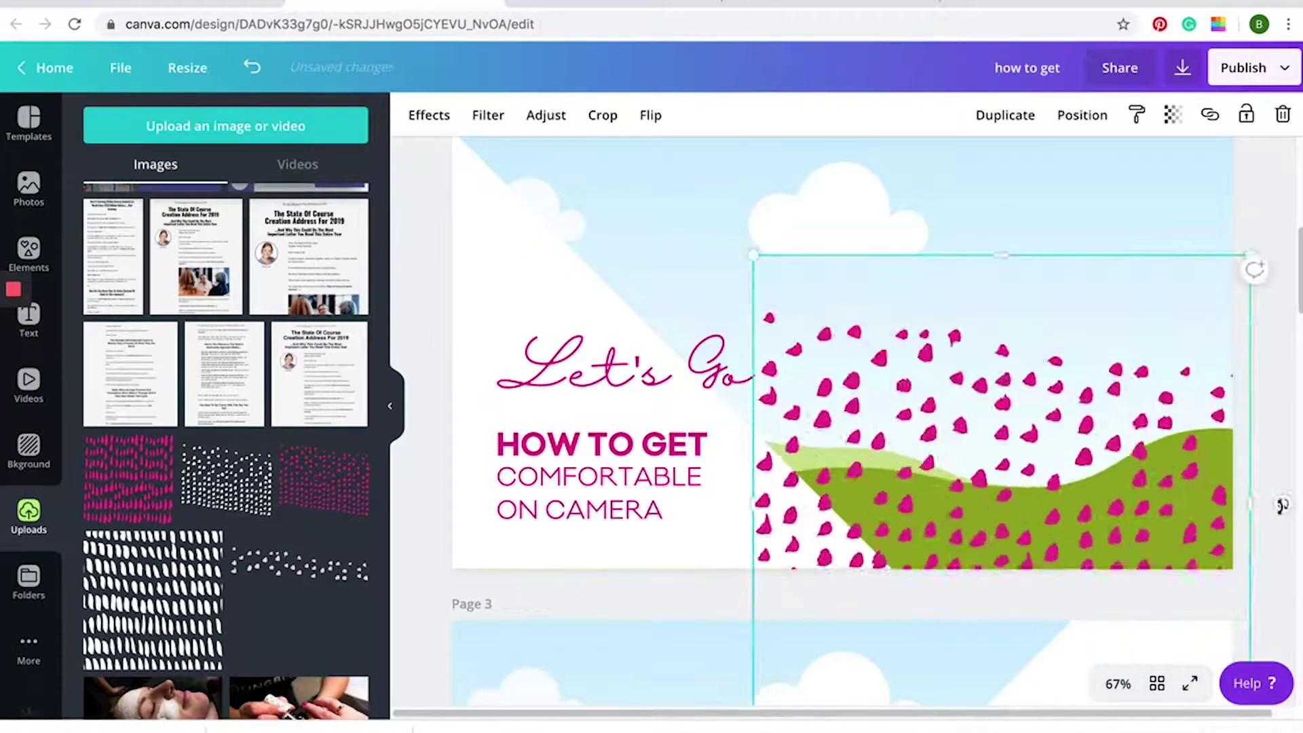
scroll(835, 221, "up", 1)
Place the uploaded white brush-stroke pattern along the lower edge of the magenta block on page 4, below "Let's Go".
scroll(834, 220, "down", 7)
left_click_drag(299, 563, 741, 690)
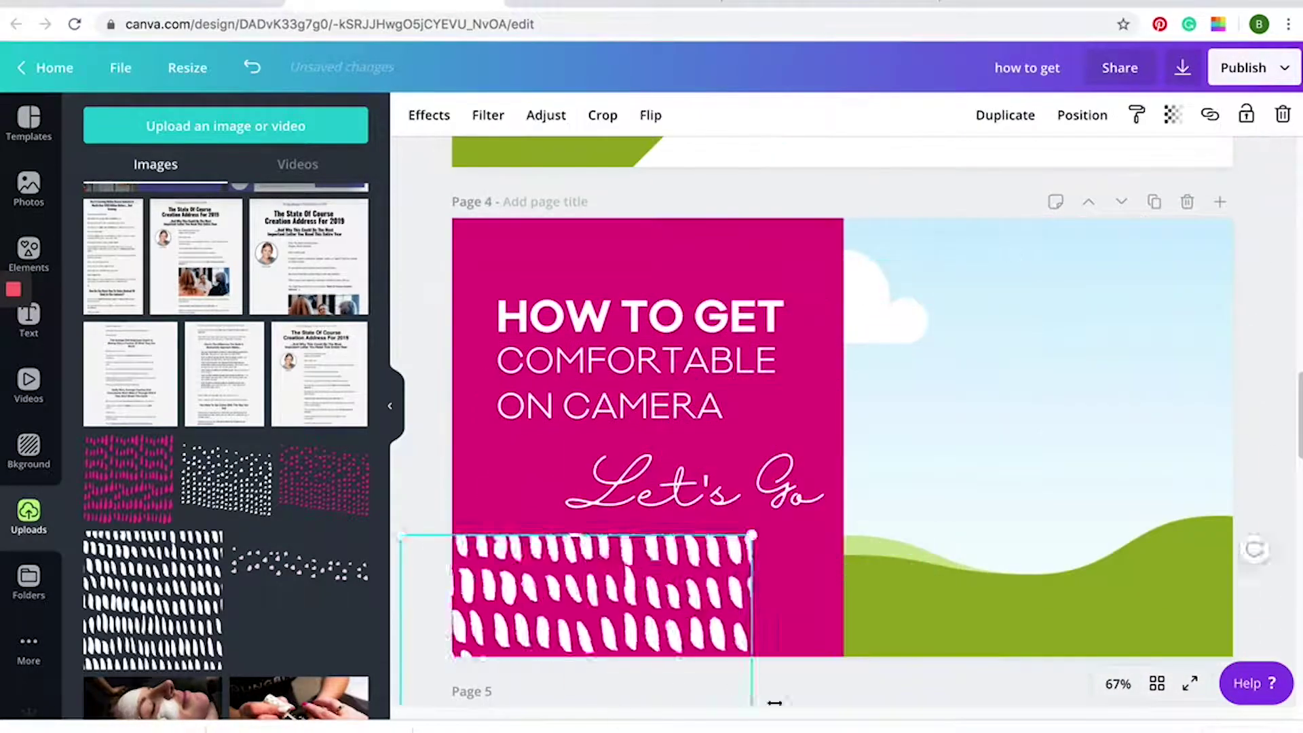
left_click(942, 232)
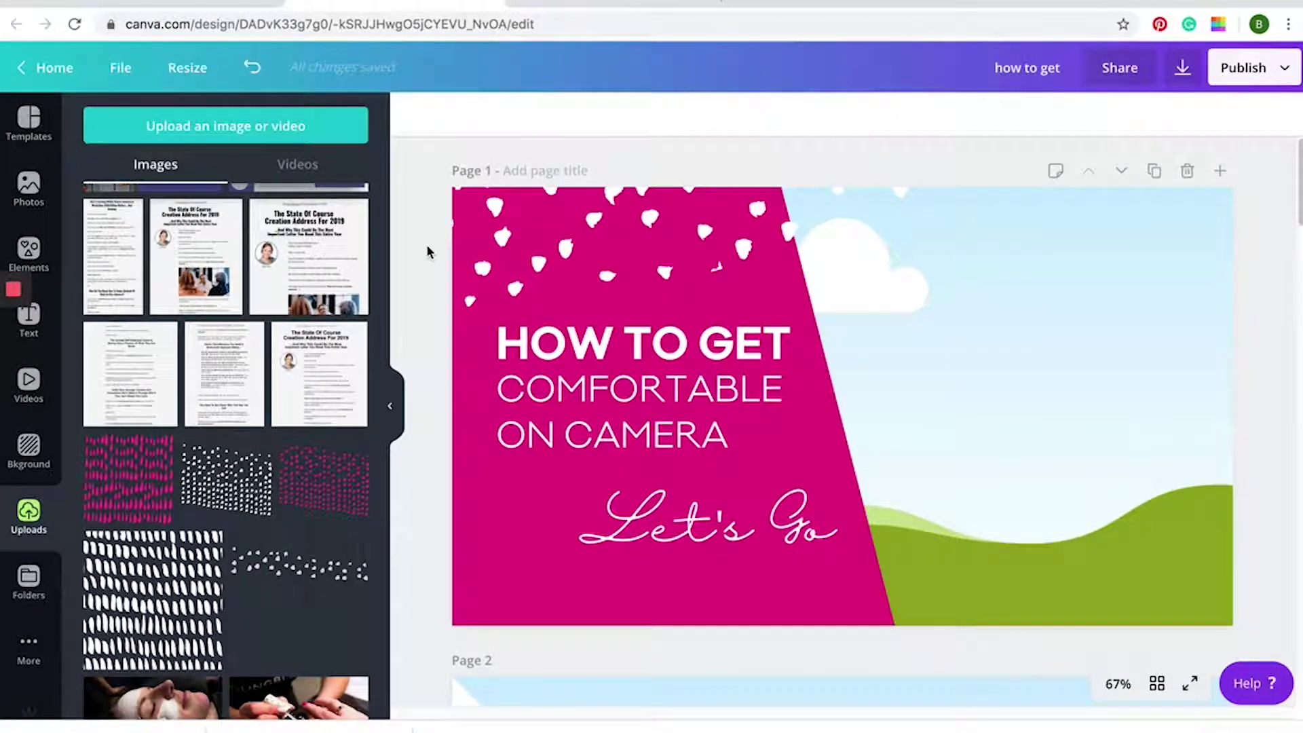
Upload the first Screen Shot photo from the Desktop folder, showing the woman seated beside a studio light.
left_click(309, 134)
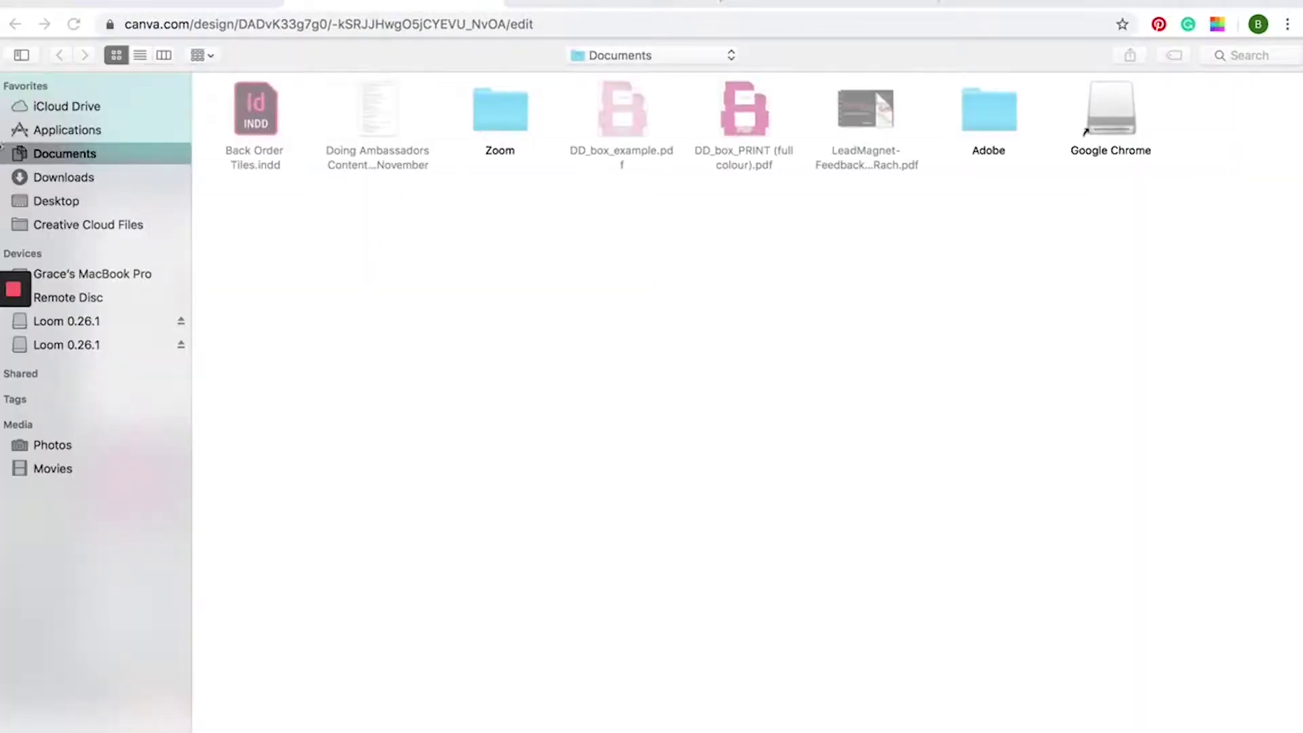
left_click(91, 177)
left_click(95, 200)
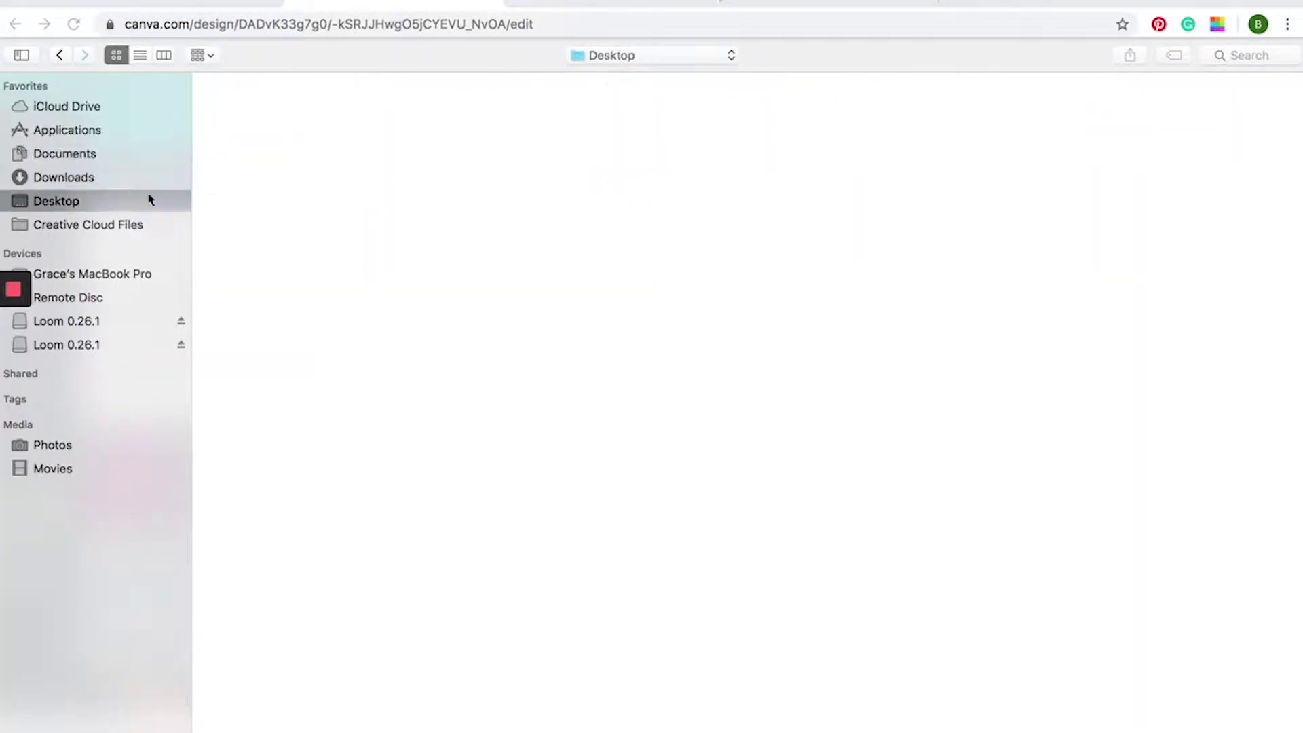
left_click(275, 115)
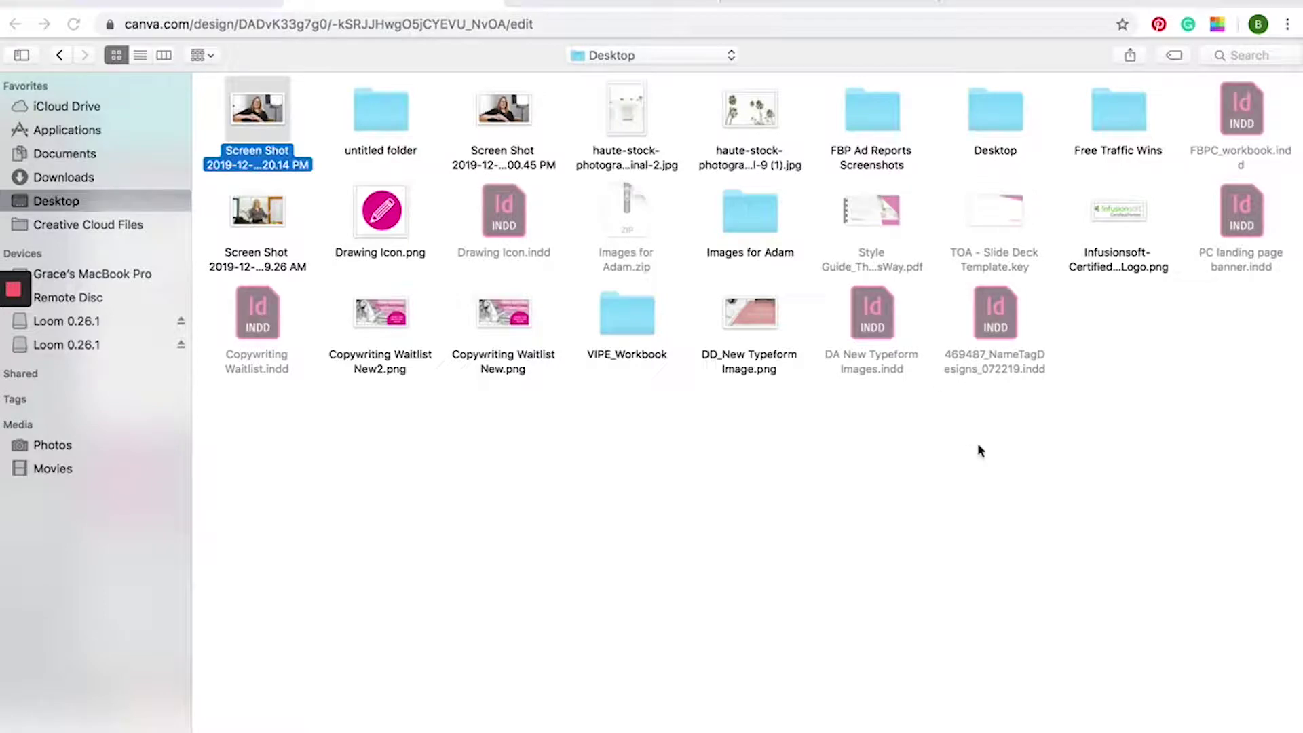
key("Return")
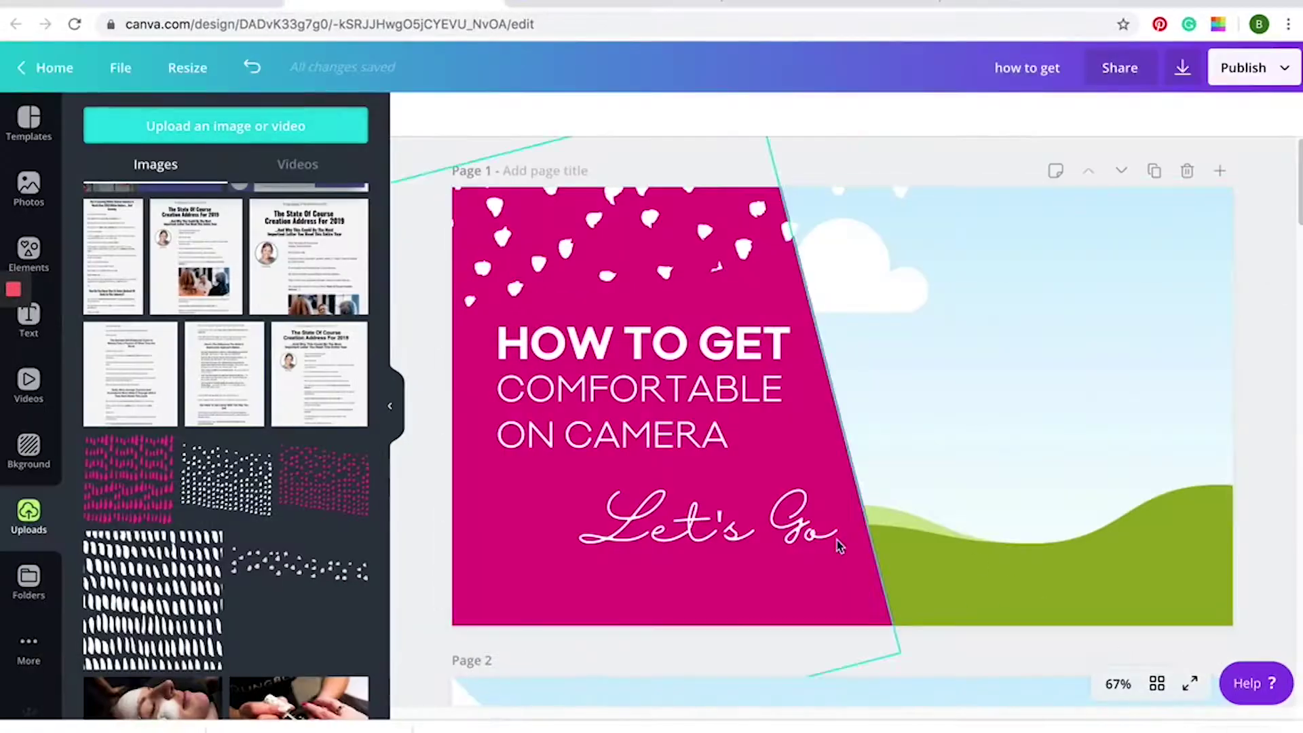
Fill the page 1 image grid with the newly uploaded photo of the woman with glasses.
scroll(271, 372, "up", 15)
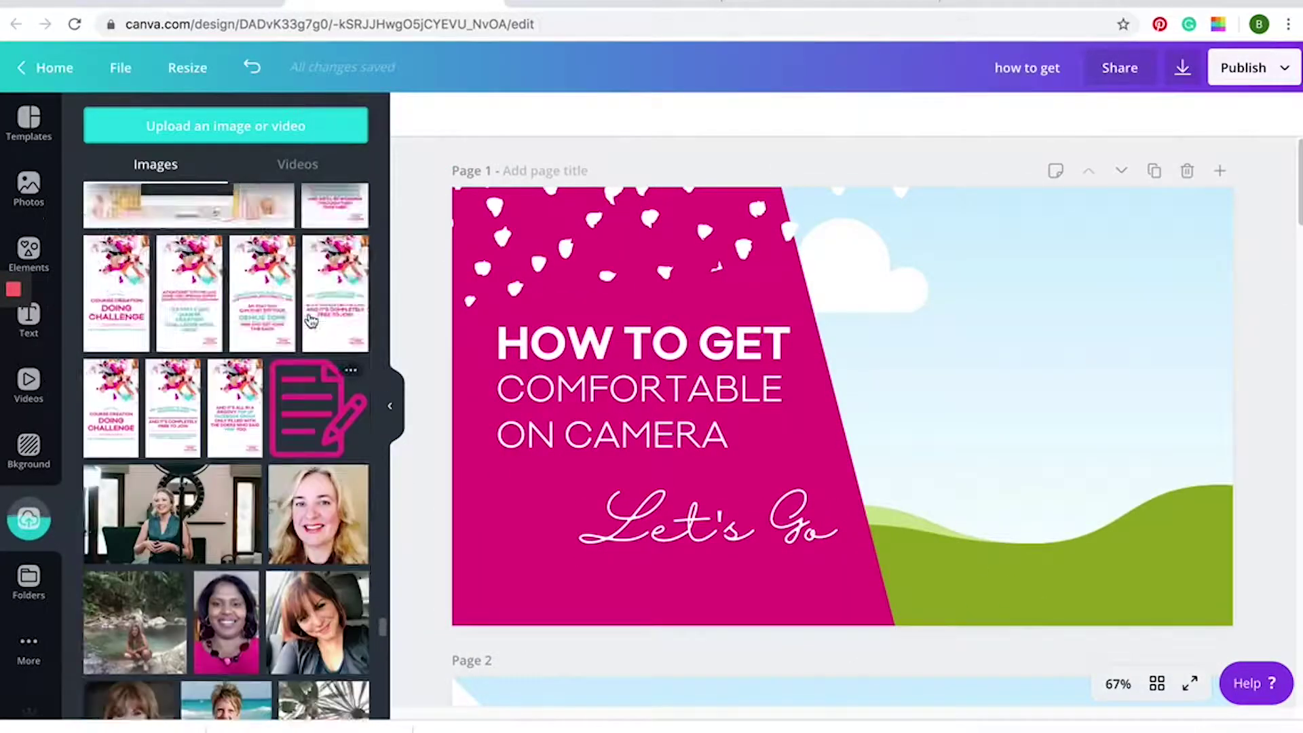
scroll(310, 320, "up", 15)
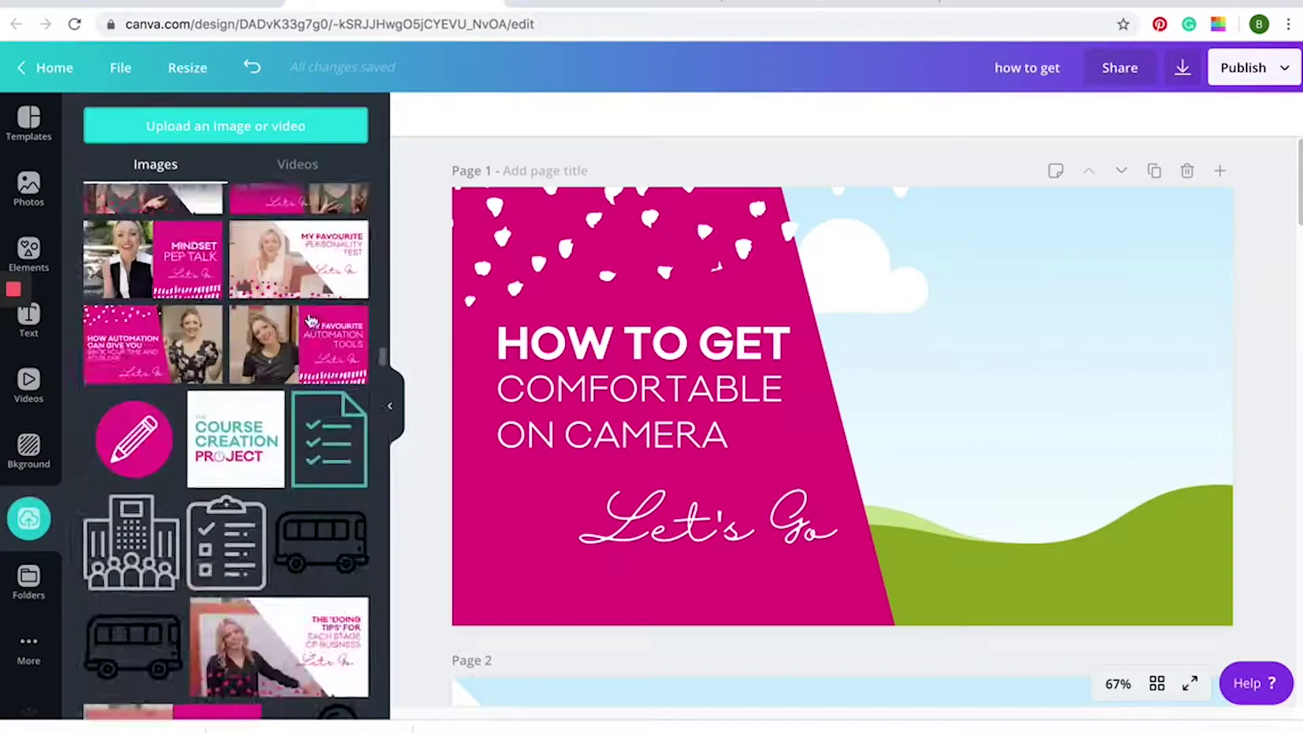
scroll(310, 320, "up", 5)
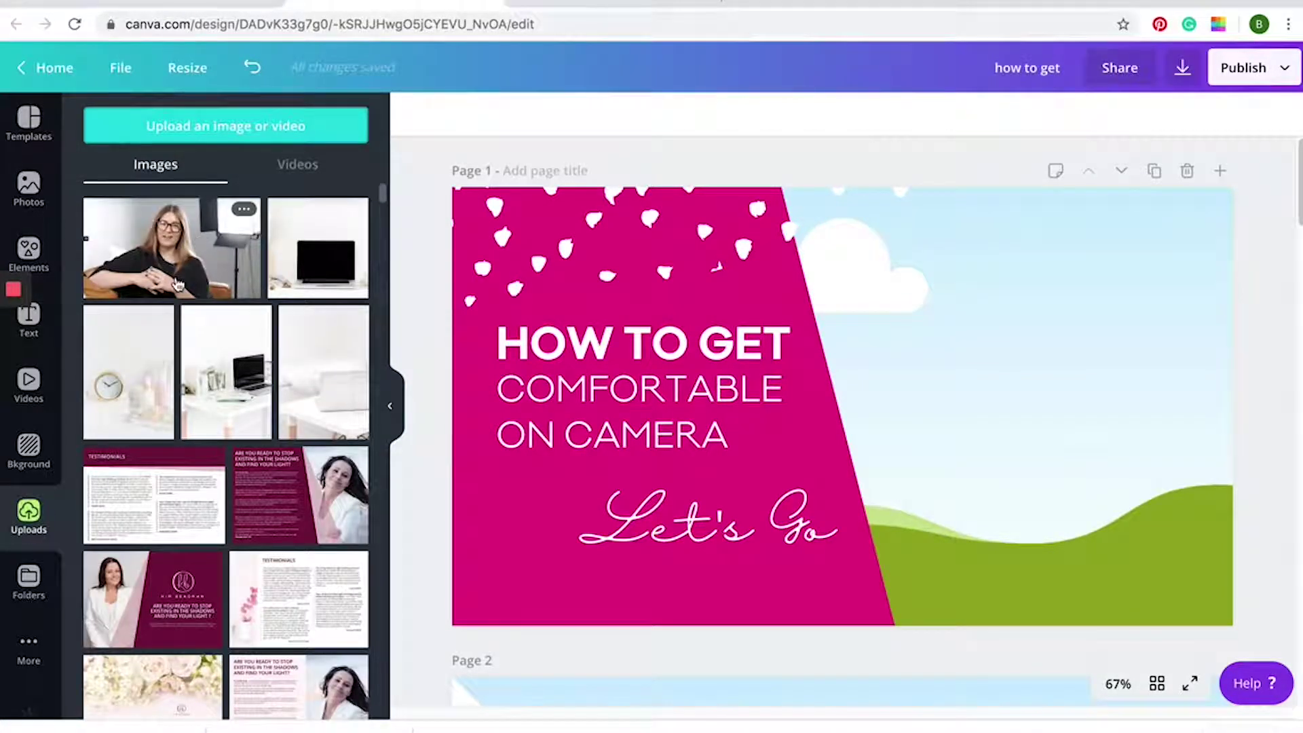
left_click_drag(175, 278, 895, 326)
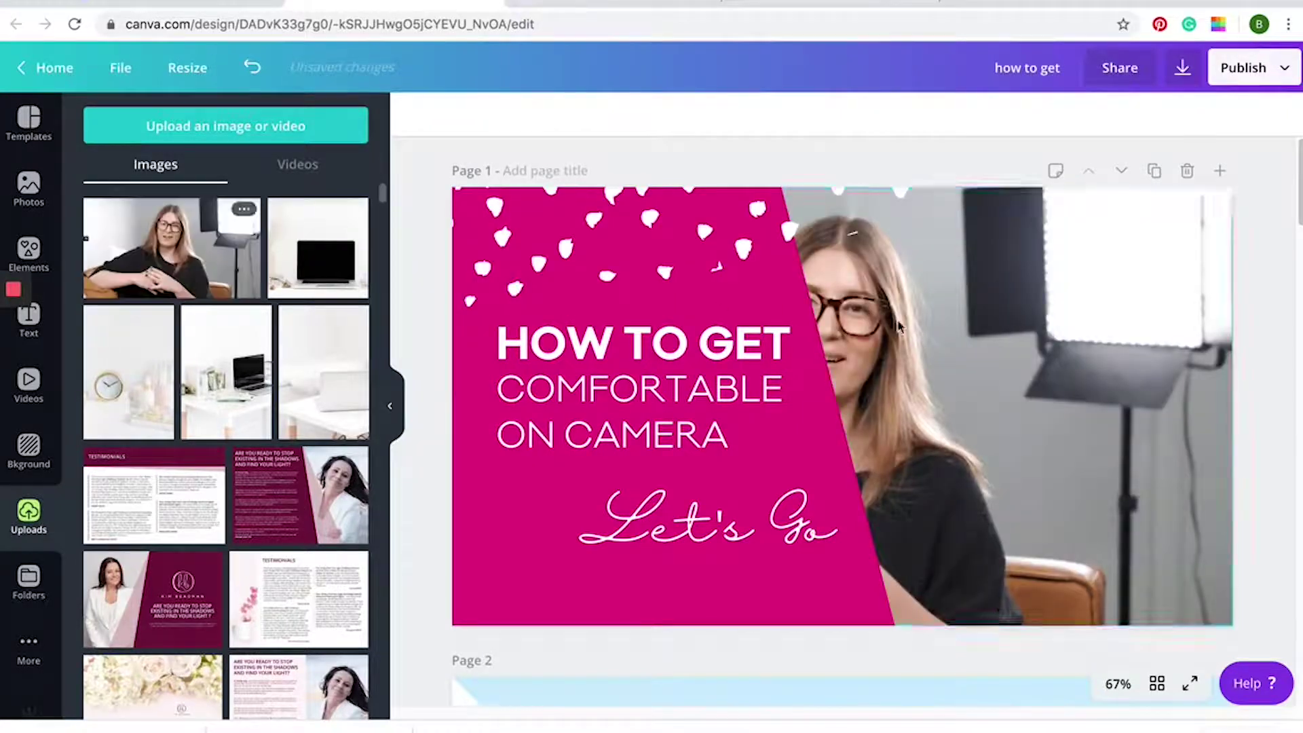
Enlarge the photo inside the page 1 grid so the woman's face clears the magenta block, and apply the crop.
left_click(1023, 335)
double_click(1001, 354)
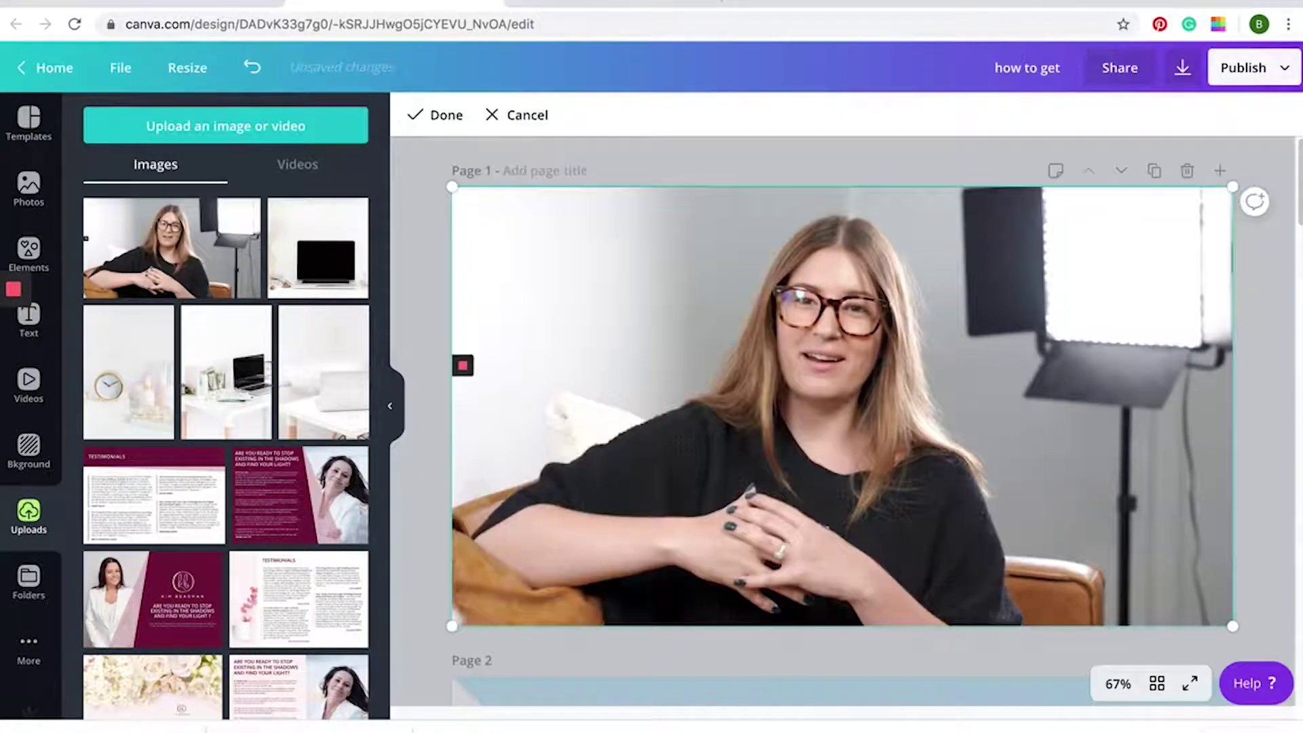
left_click_drag(1232, 625, 1294, 679)
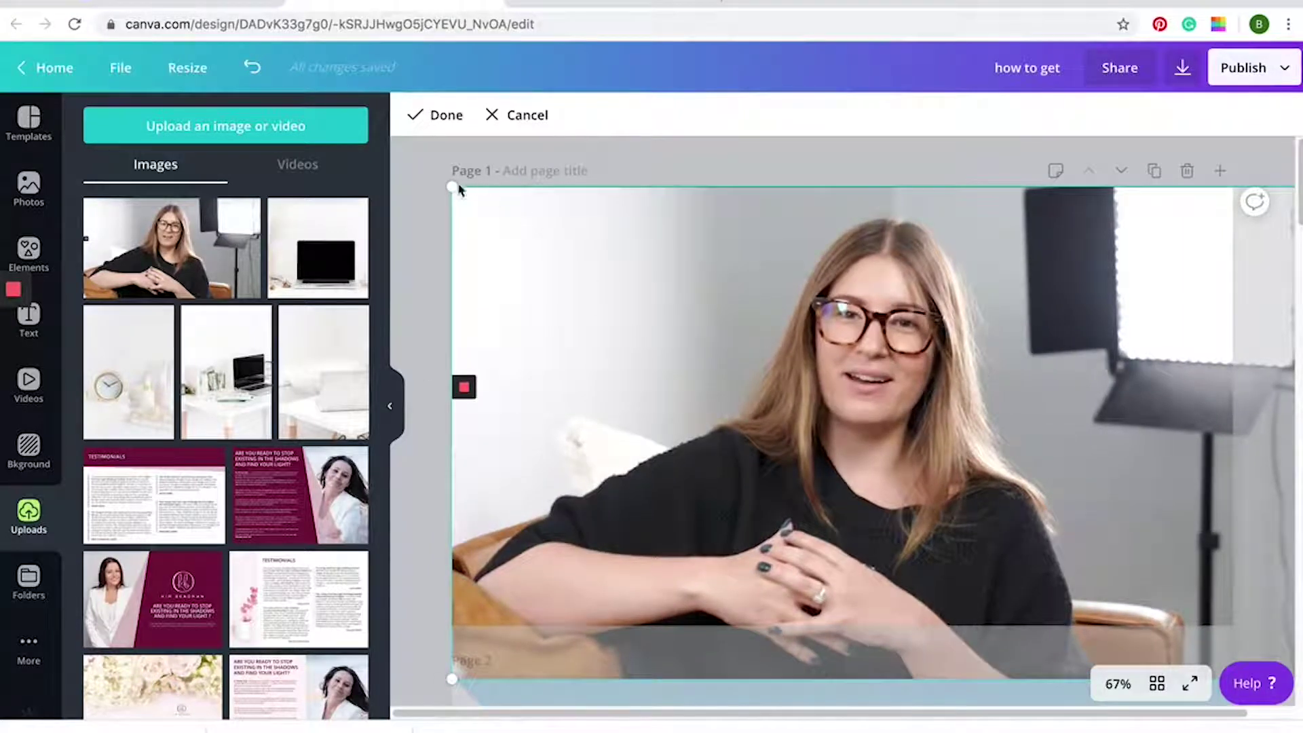
left_click_drag(450, 185, 400, 163)
left_click_drag(1004, 347, 1059, 385)
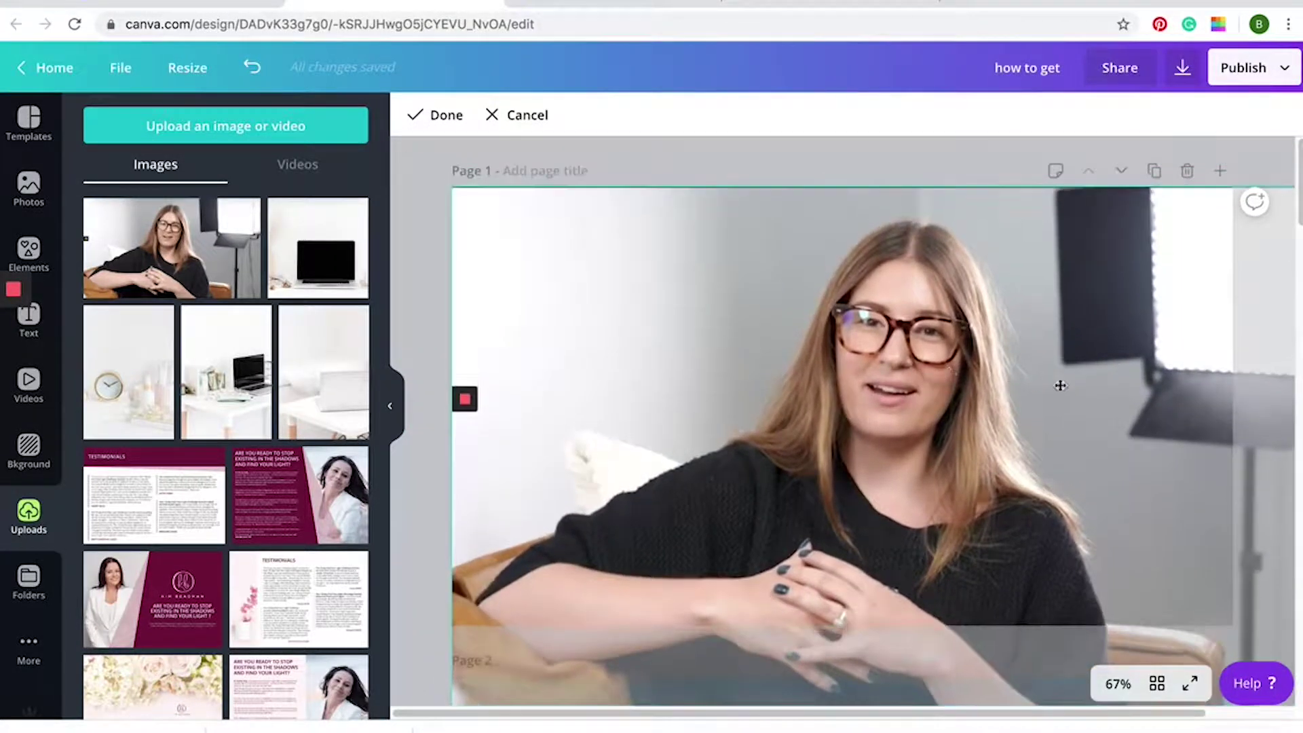
left_click(439, 116)
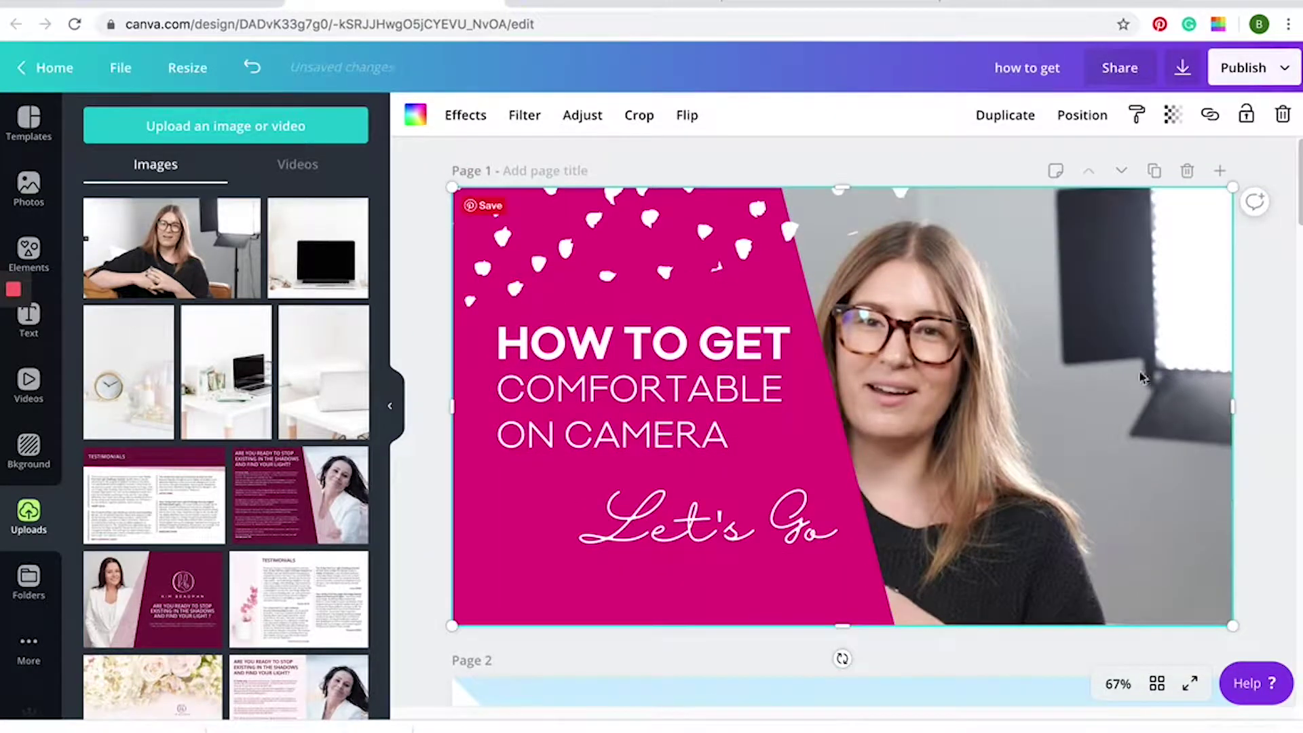
Remove the photo from page 1 and delete the empty image grid.
double_click(974, 407)
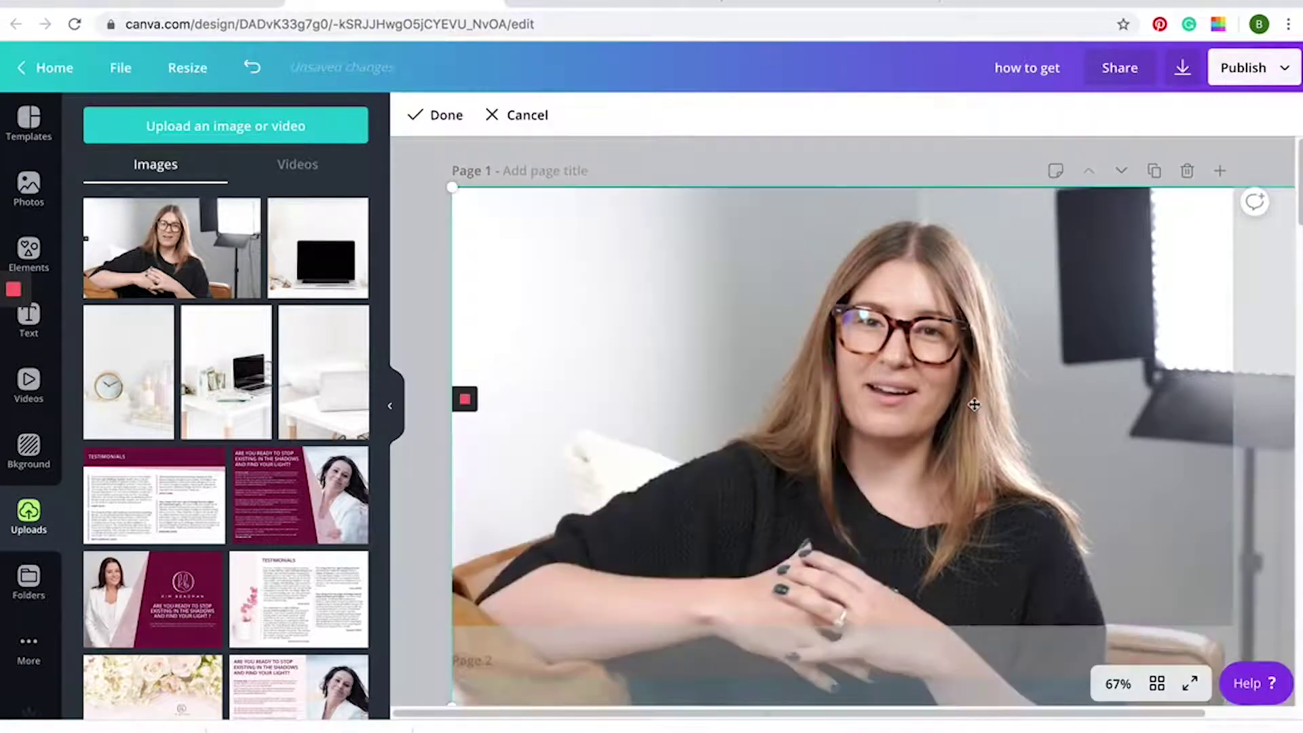
left_click(970, 414)
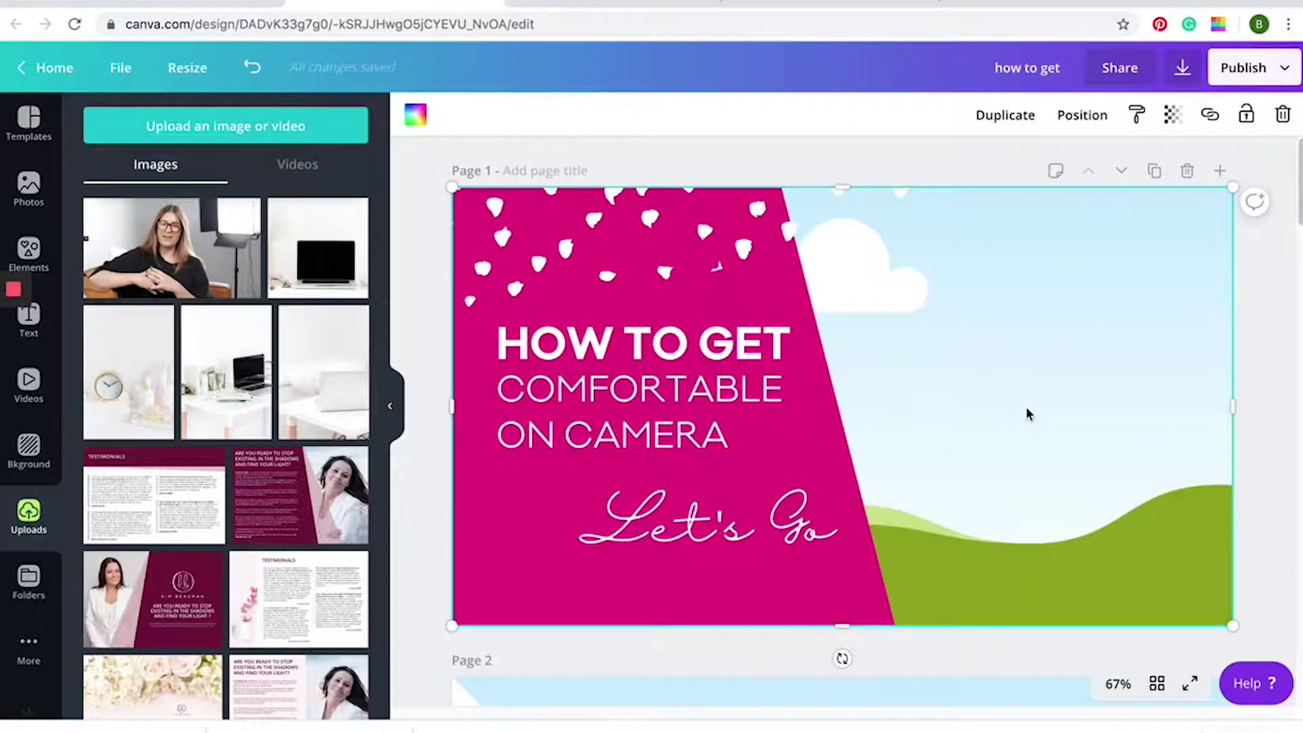
key("Delete")
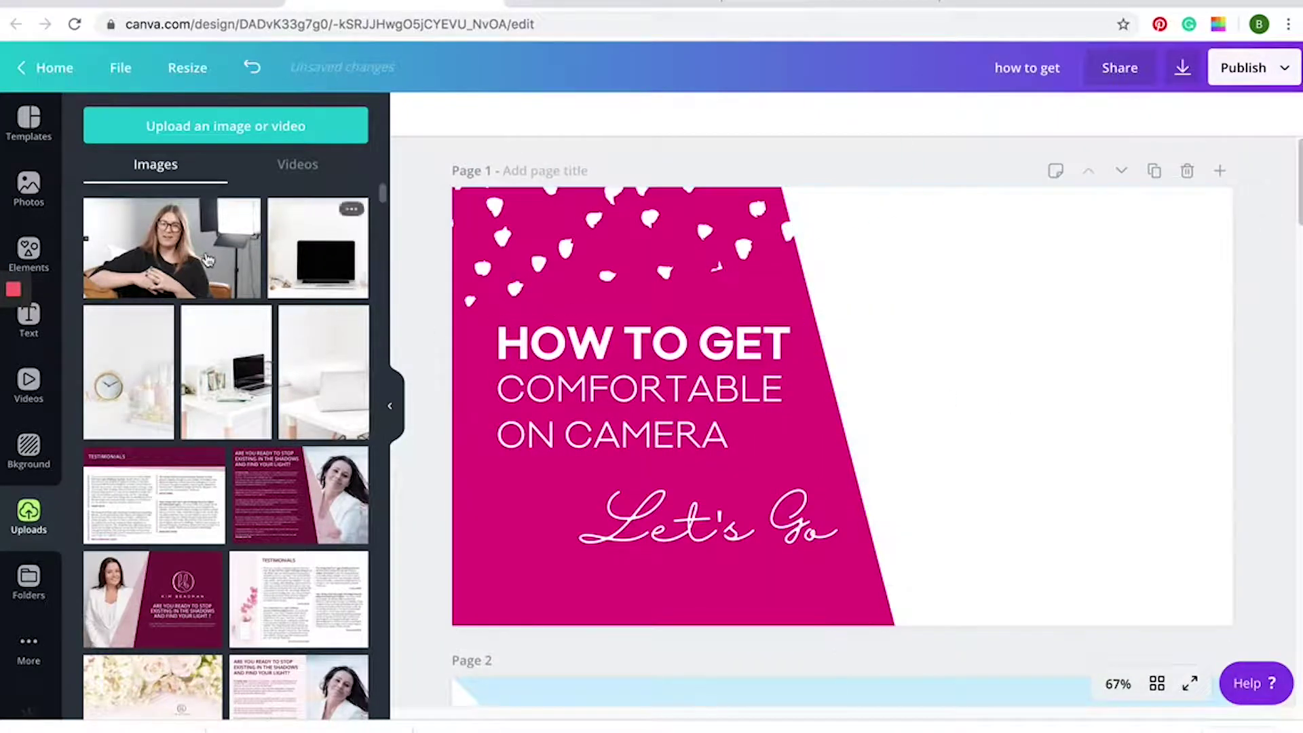
Add the uploaded photo directly onto page 1 and enlarge it to about 1,278 × 720 px, covering the full page height.
left_click_drag(169, 248, 637, 266)
left_click_drag(947, 378, 1079, 335)
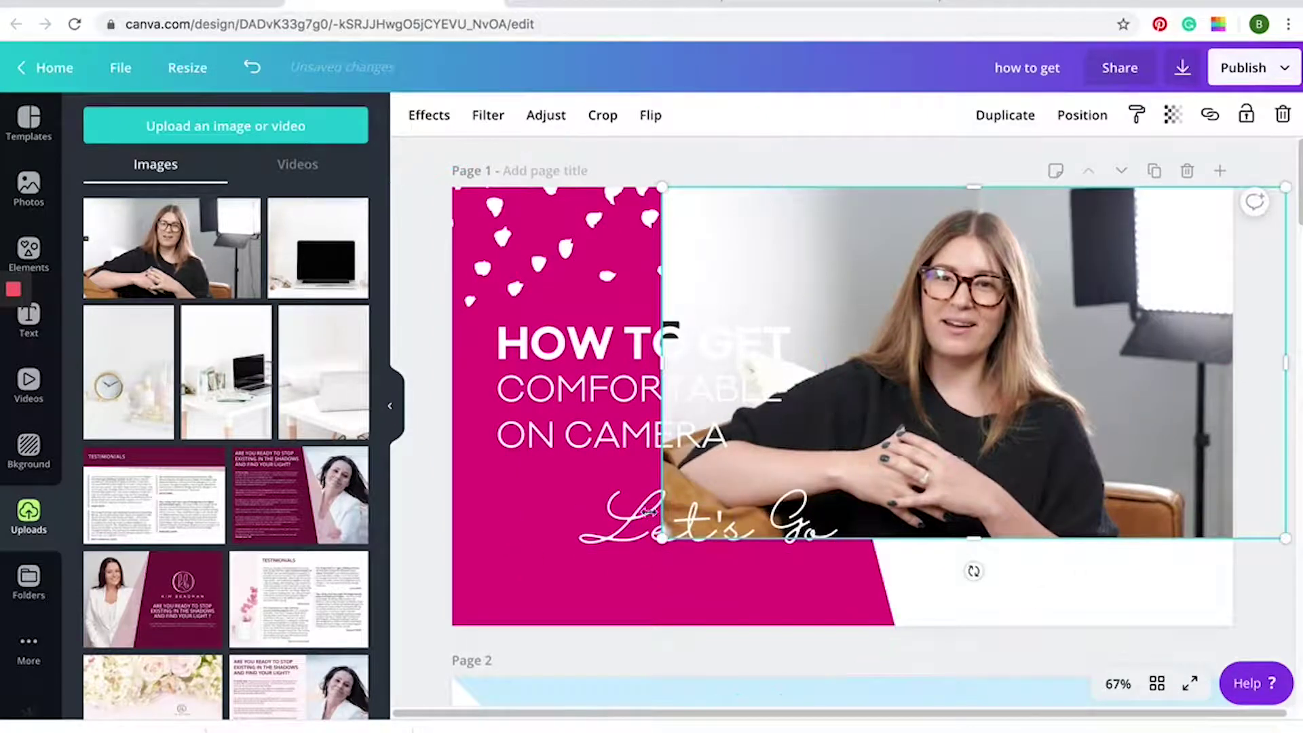
left_click_drag(662, 540, 508, 637)
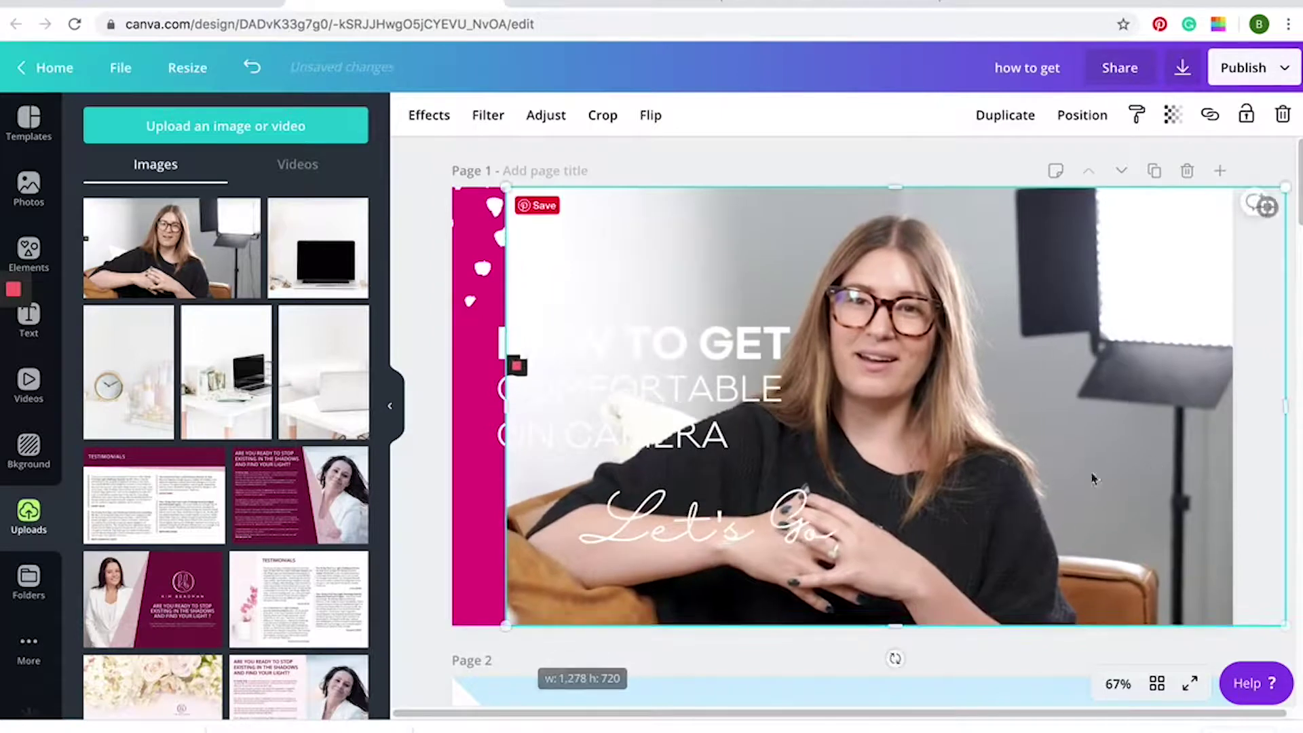
Shift the photo further right on page 1 and send it backward behind the magenta block and text.
left_click_drag(1119, 464, 1226, 460)
left_click(1083, 117)
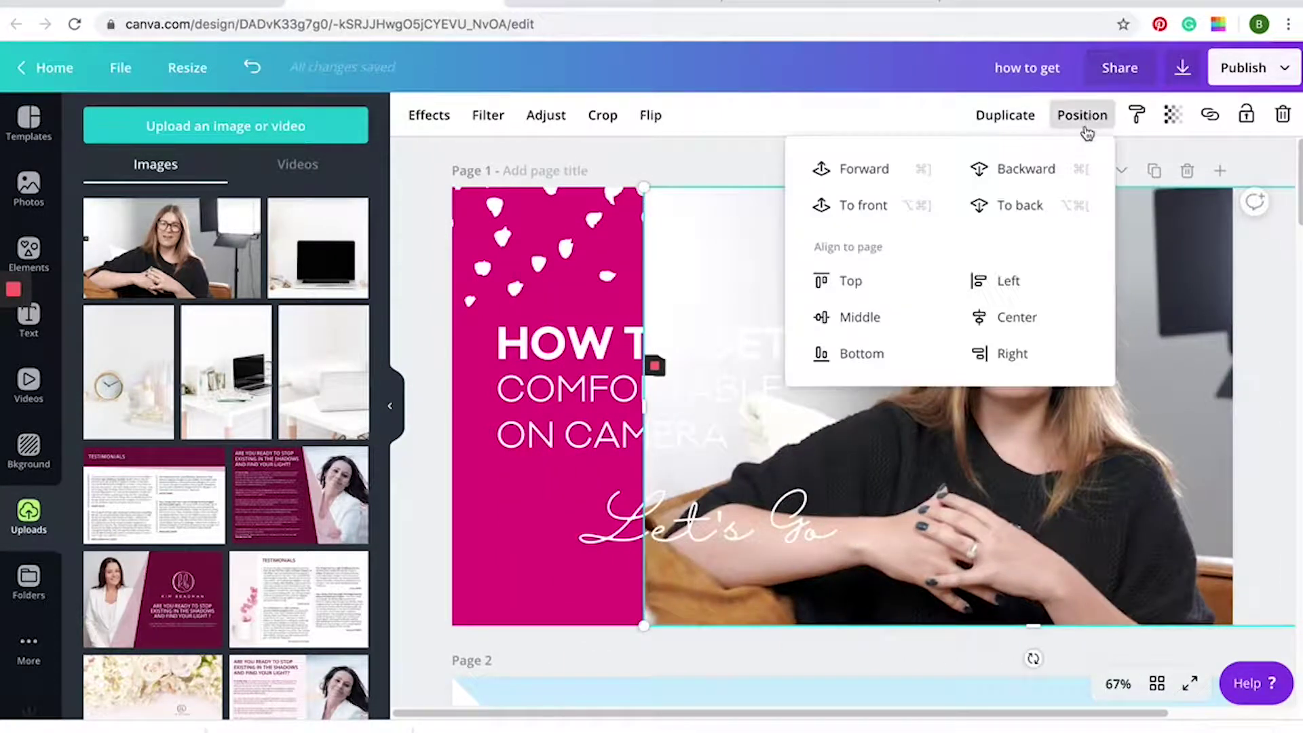
left_click(1046, 170)
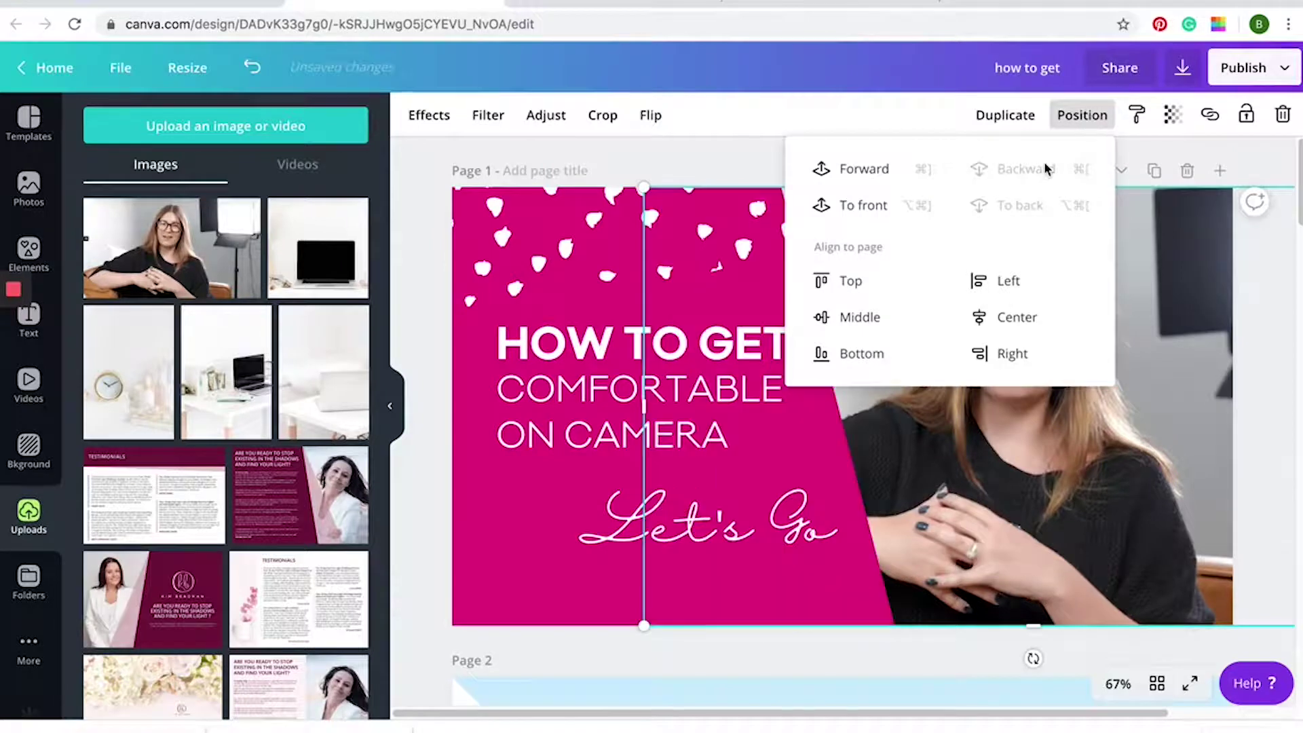
Nudge the page 1 photo slightly further right so the woman sits more clearly beside the magenta block.
left_click(418, 381)
left_click(1099, 390)
double_click(1080, 385)
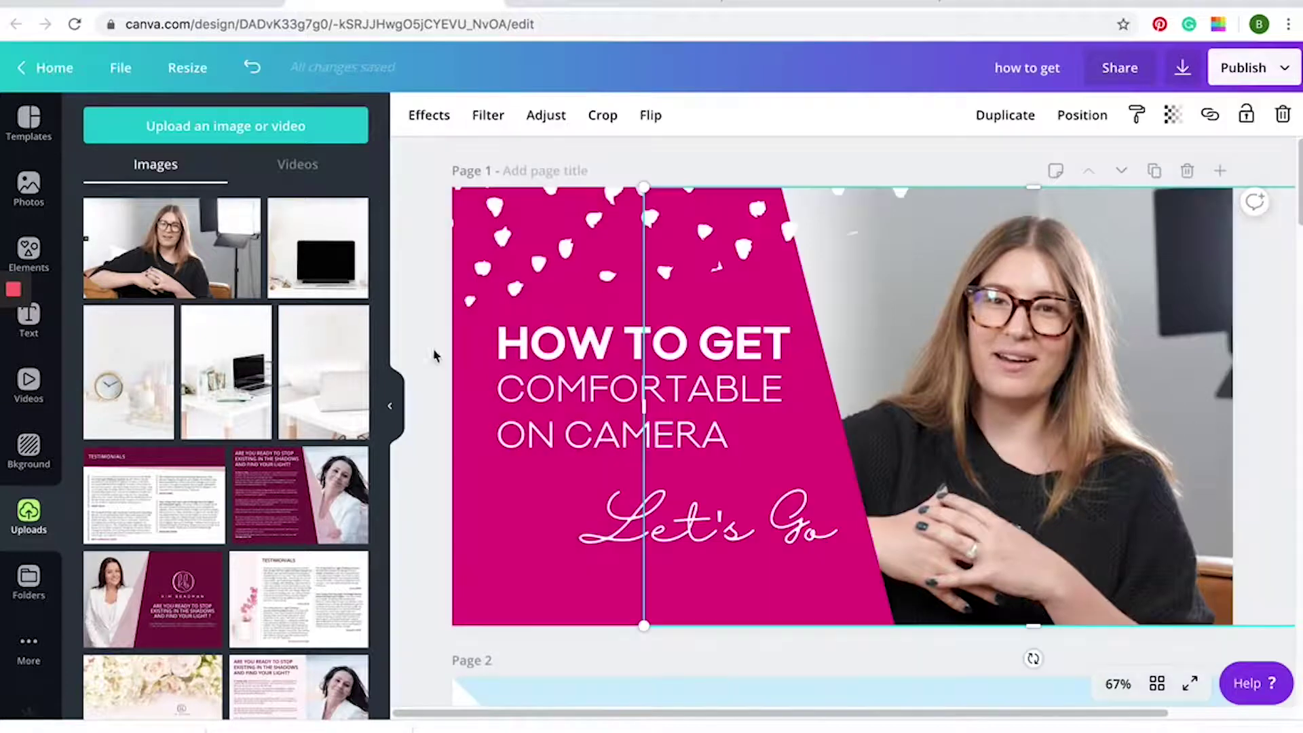
left_click(436, 354)
left_click_drag(1031, 332, 1059, 329)
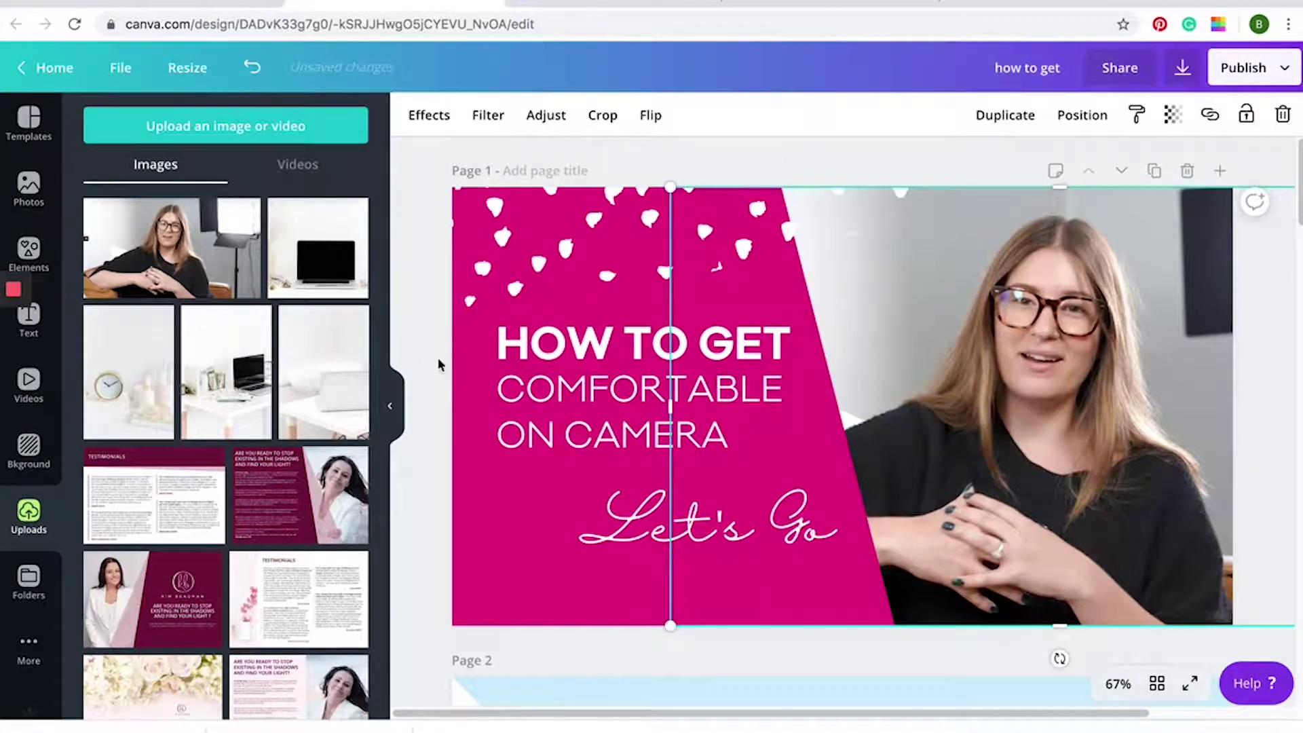
left_click(433, 395)
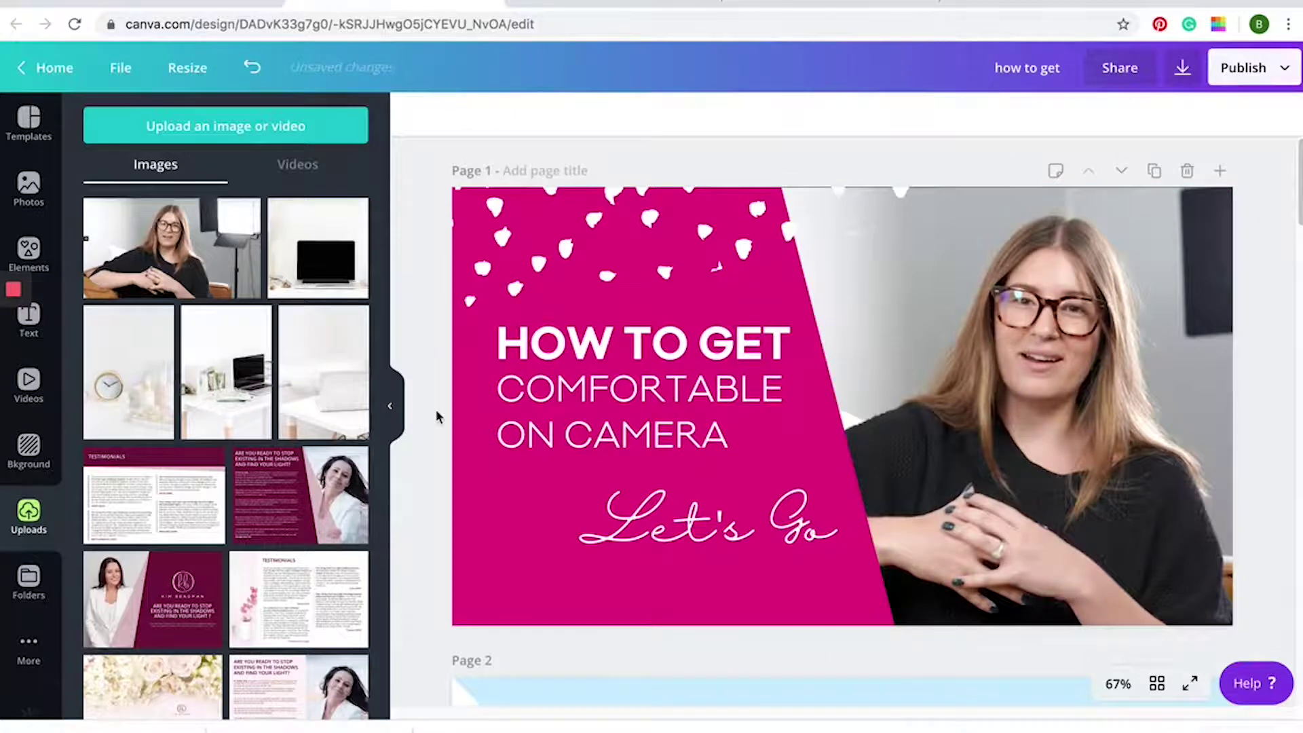
Fill the page 2 image grid with the uploaded photo of the woman in glasses.
scroll(451, 363, "down", 2)
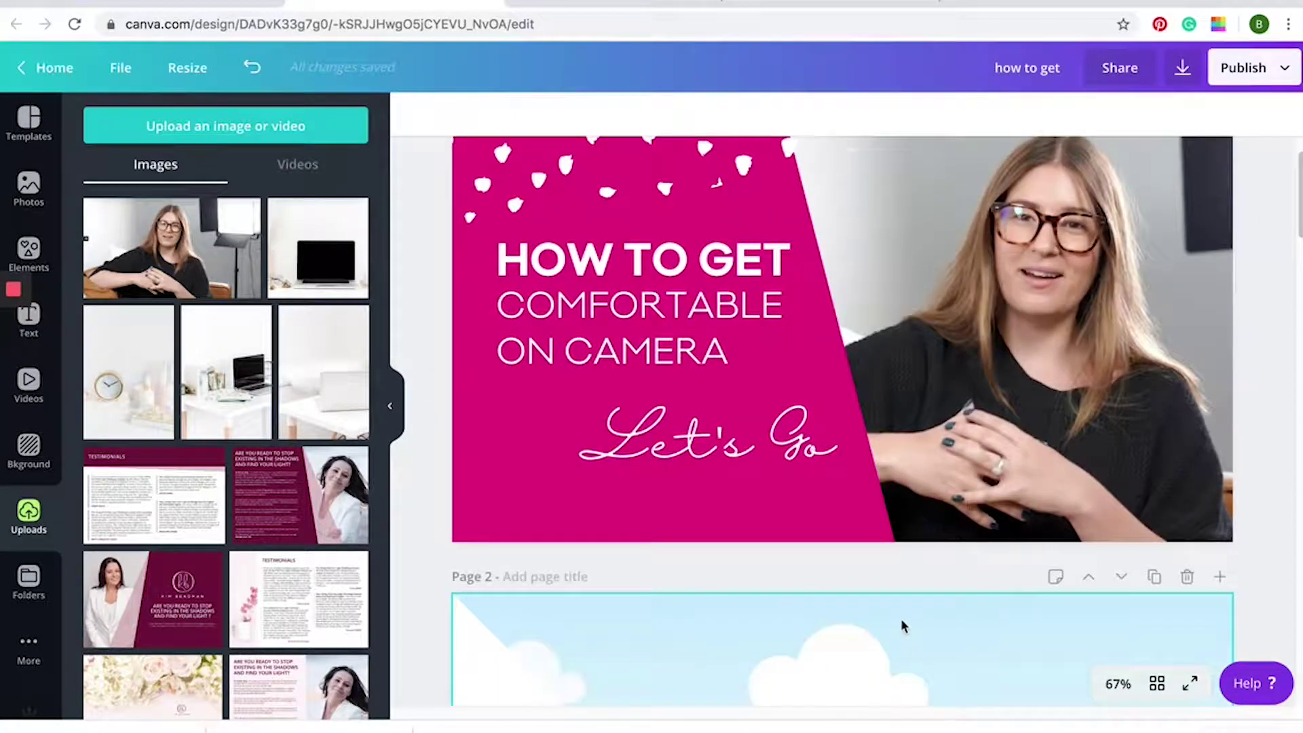
scroll(903, 625, "down", 1)
scroll(903, 611, "down", 10)
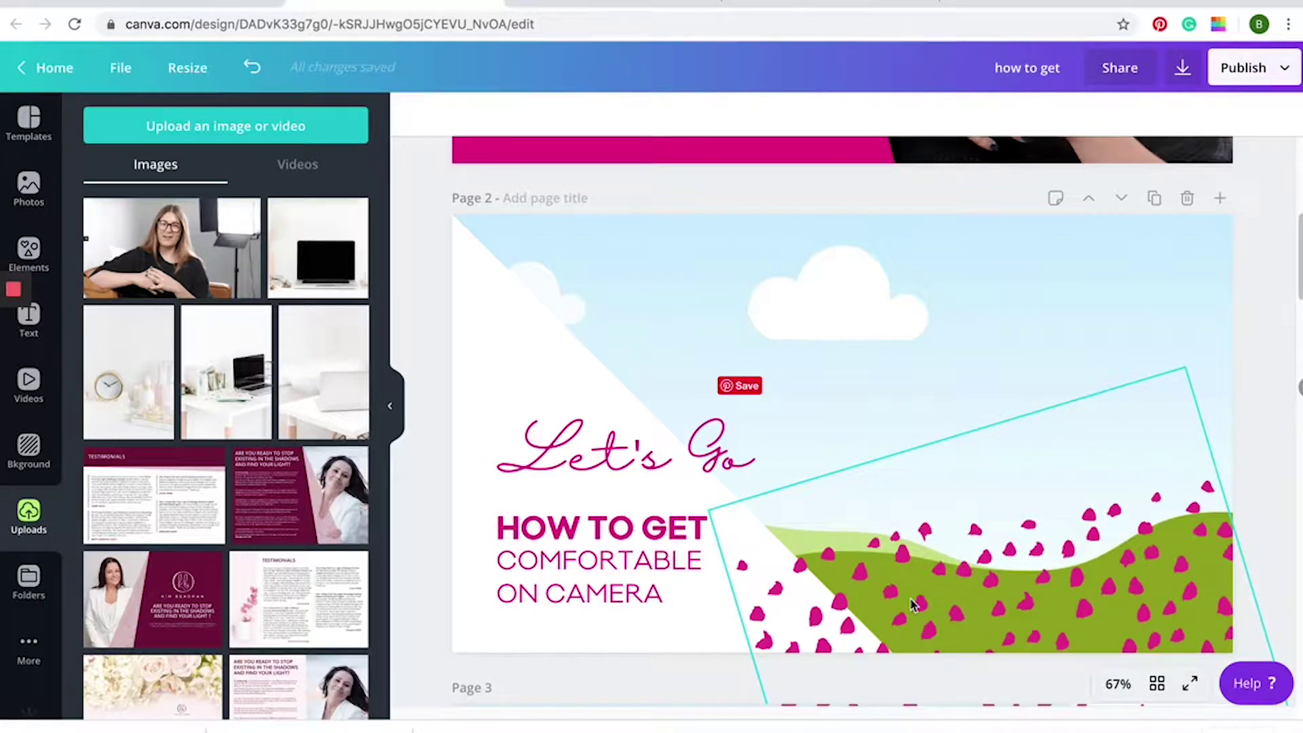
key("Escape")
scroll(439, 272, "up", 4)
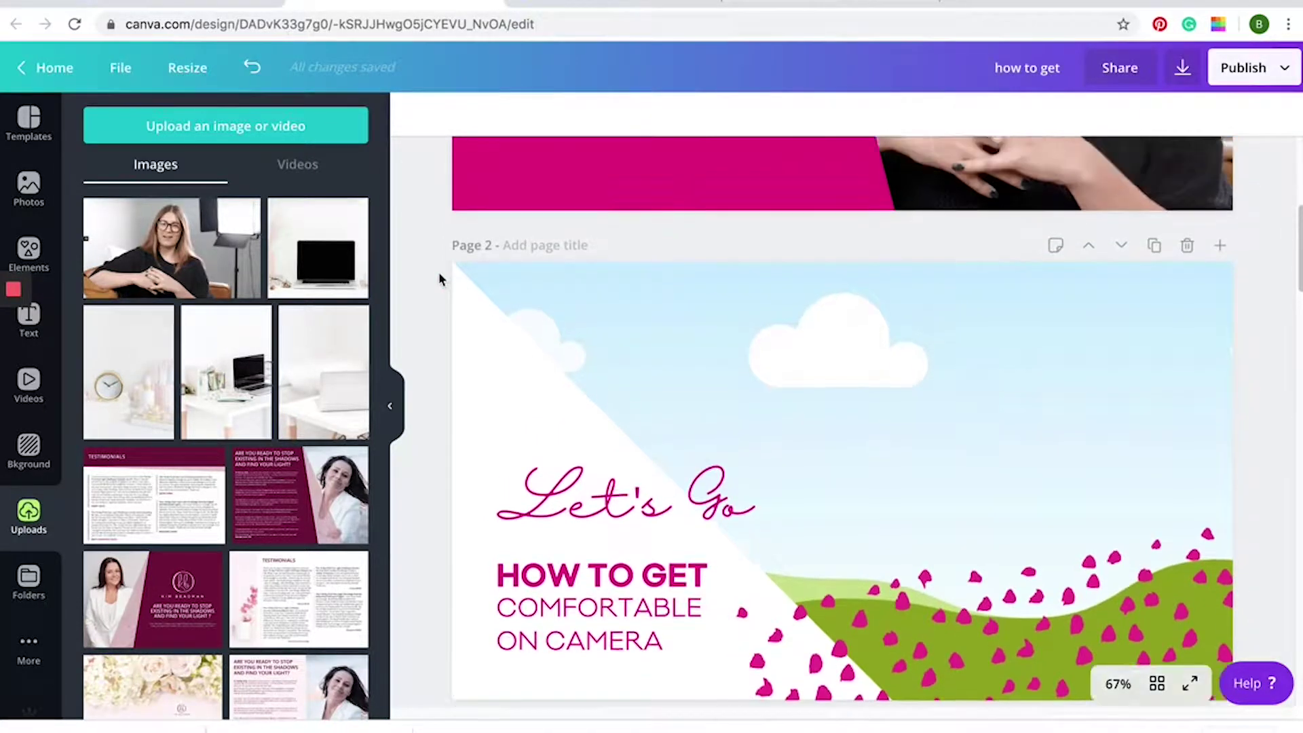
scroll(630, 360, "down", 2)
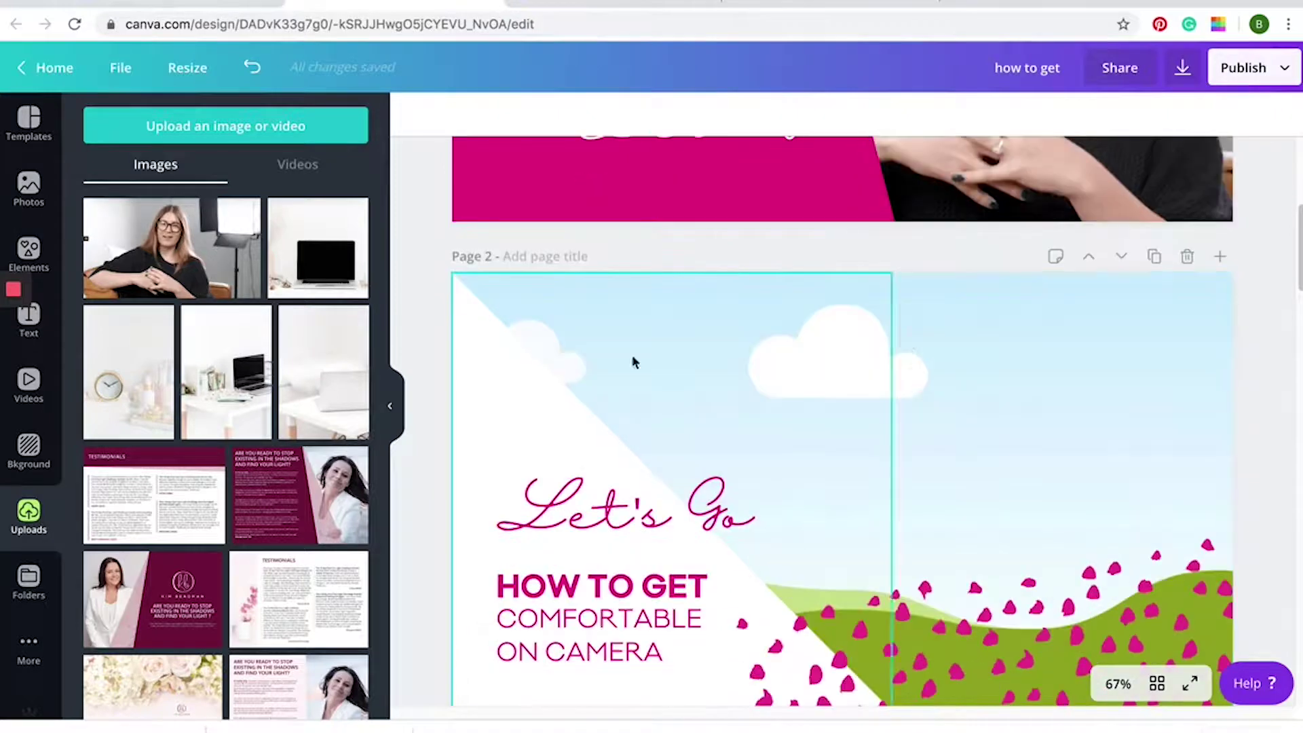
left_click_drag(104, 224, 527, 294)
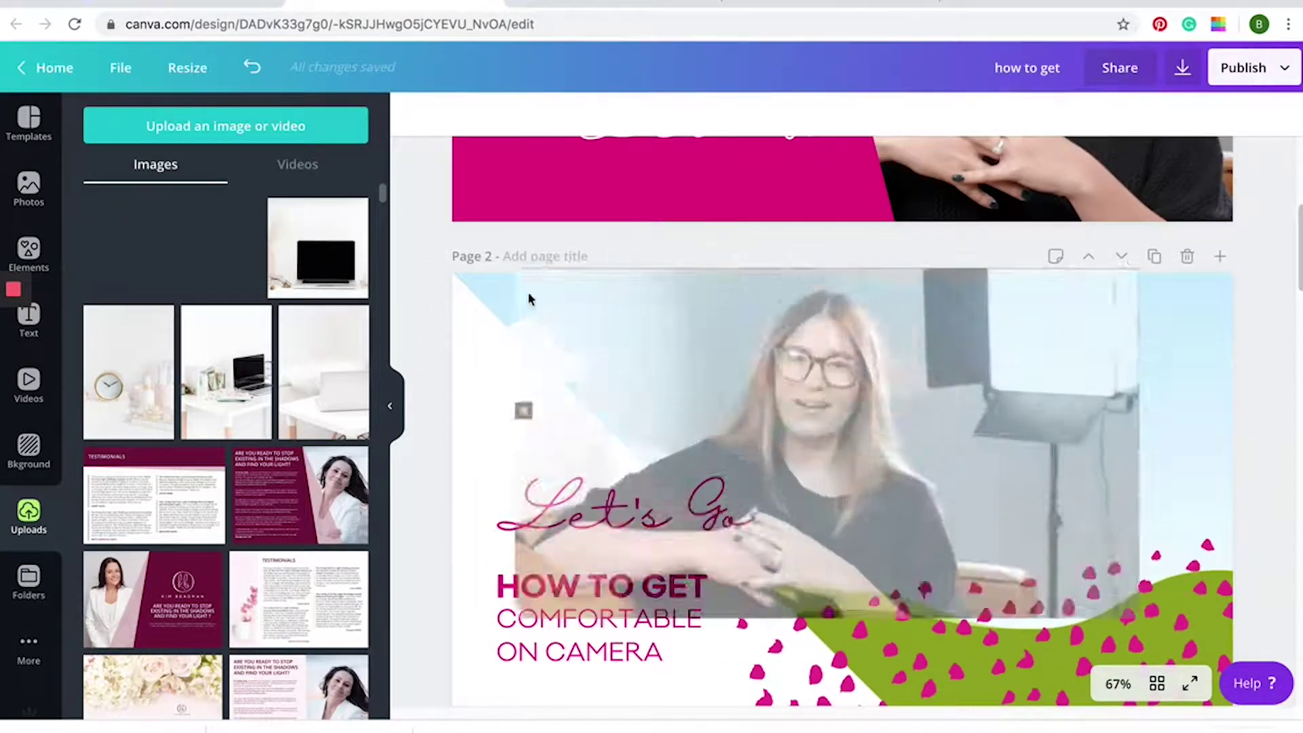
left_click(1200, 444)
scroll(1200, 445, "down", 2)
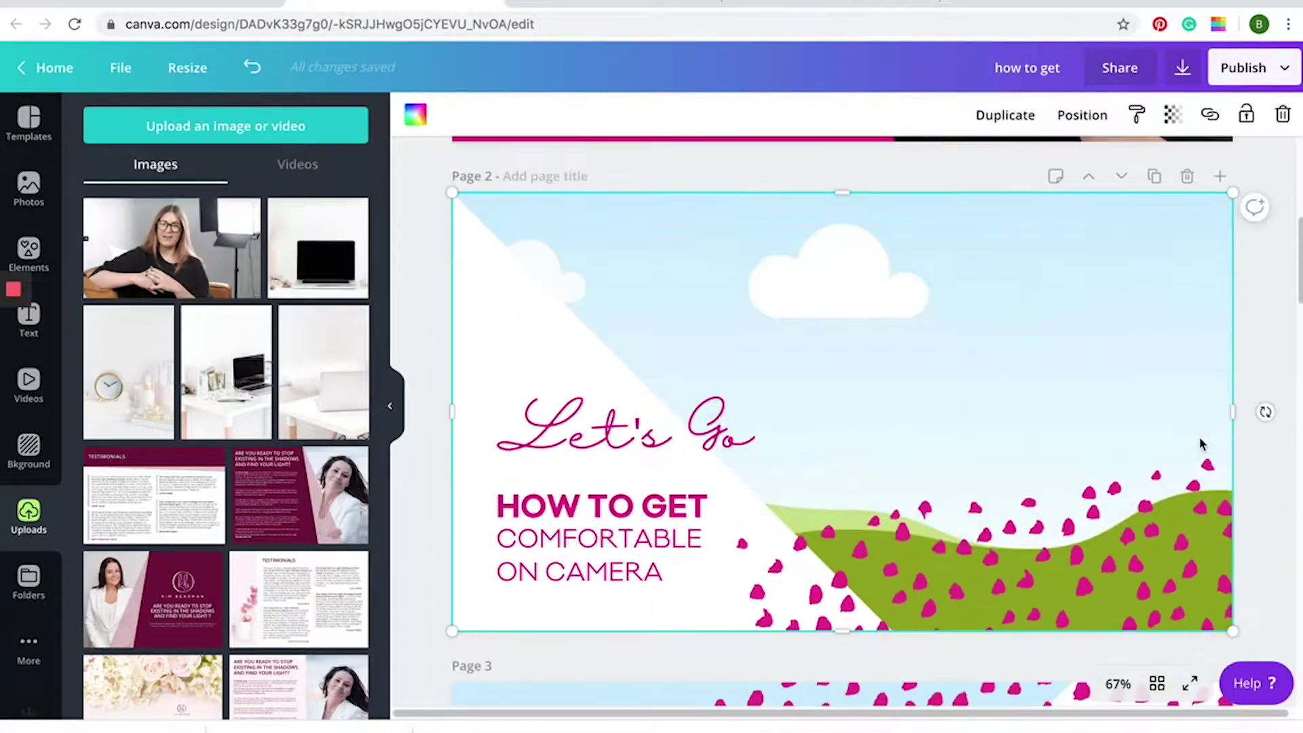
left_click_drag(241, 210, 950, 226)
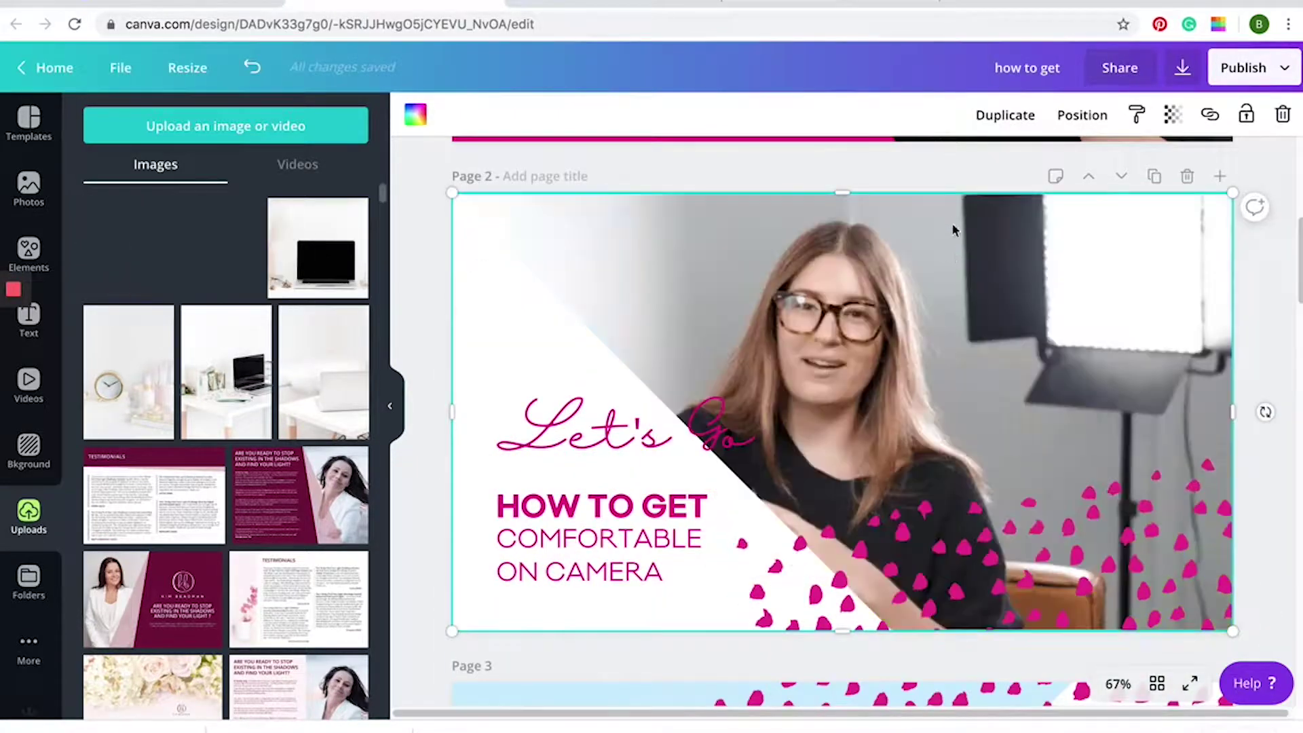
Add the uploaded photo onto page 3, enlarged to the full page height and shifted left so the woman is beside the text.
scroll(1068, 311, "down", 5)
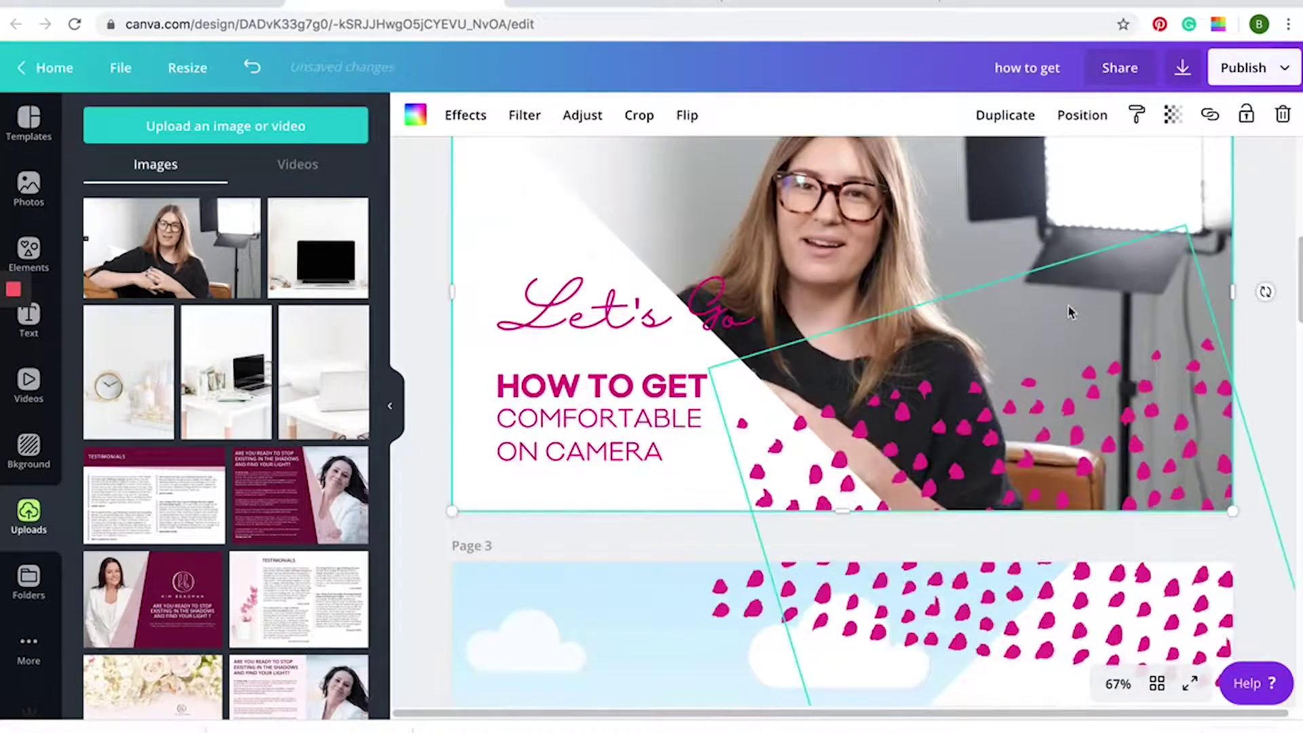
left_click_drag(146, 272, 643, 371)
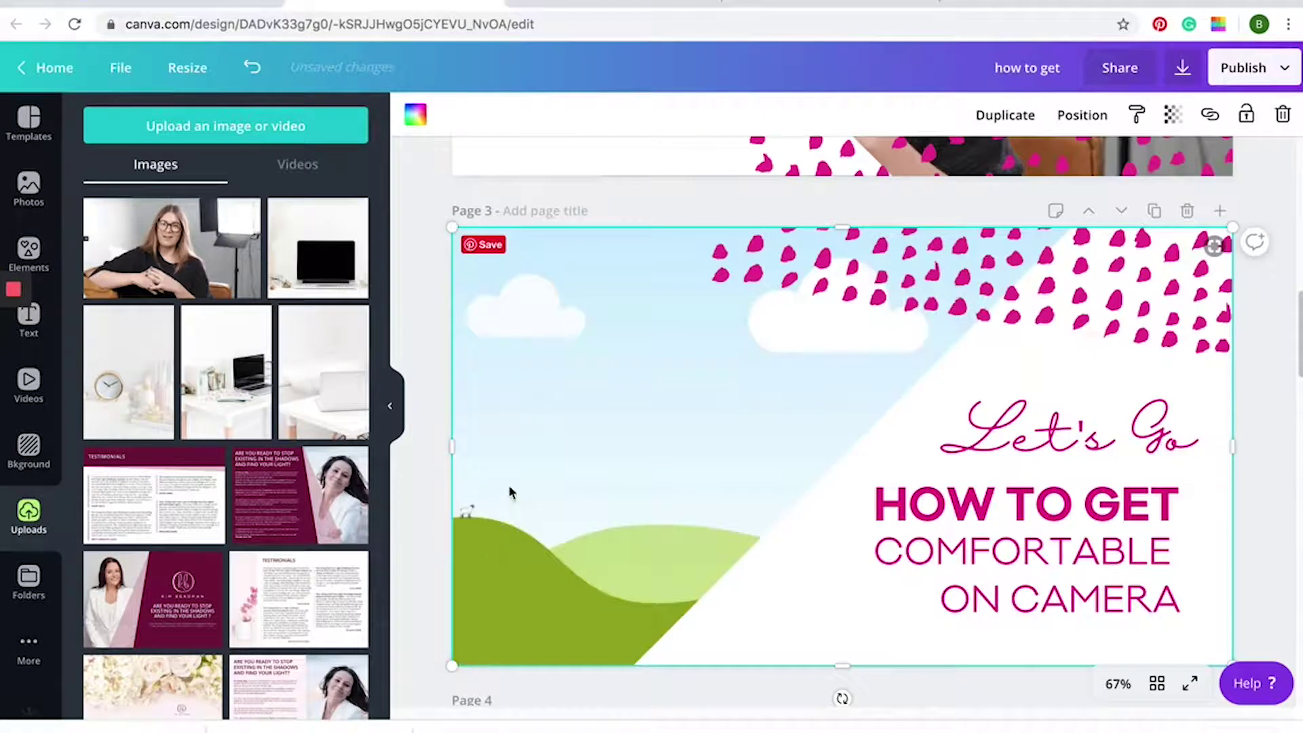
left_click_drag(701, 387, 564, 329)
left_click_drag(1028, 577, 1209, 675)
left_click_drag(939, 366, 846, 369)
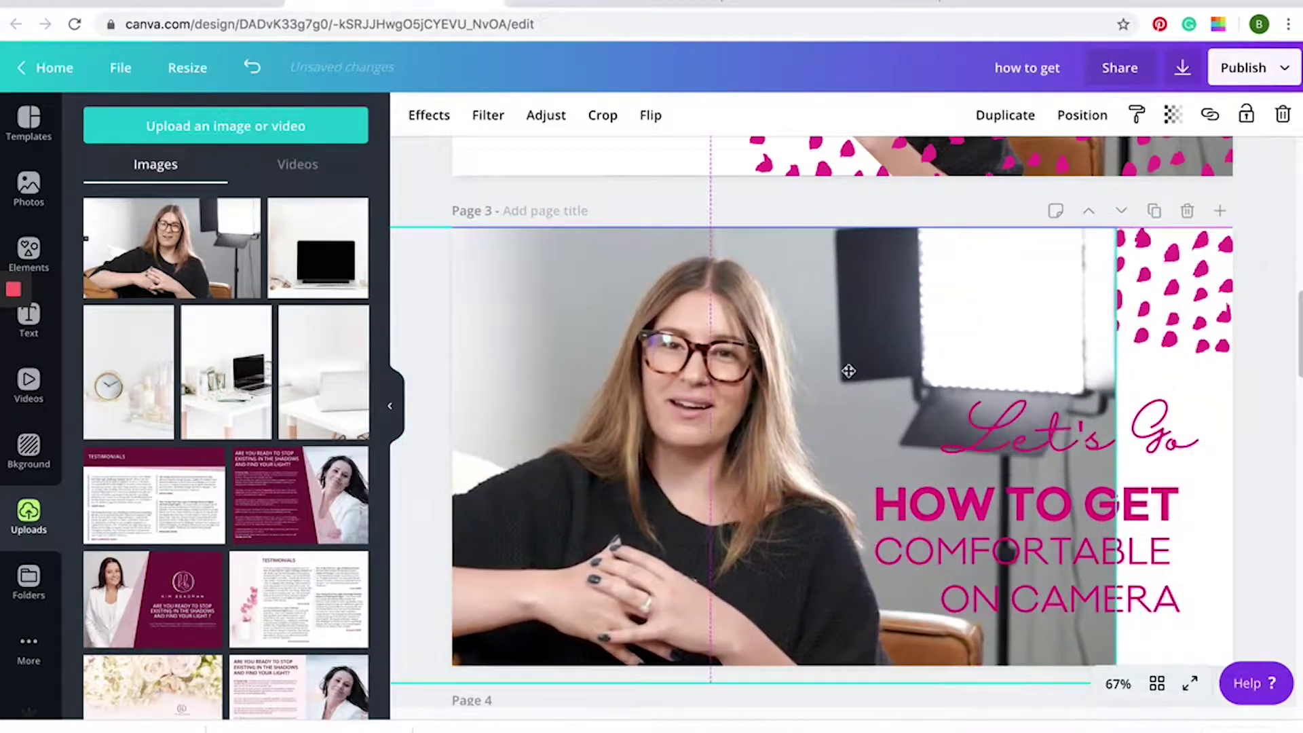
Send the page 3 photo backward behind the white block, the pattern and the text.
left_click(1076, 126)
left_click(1032, 168)
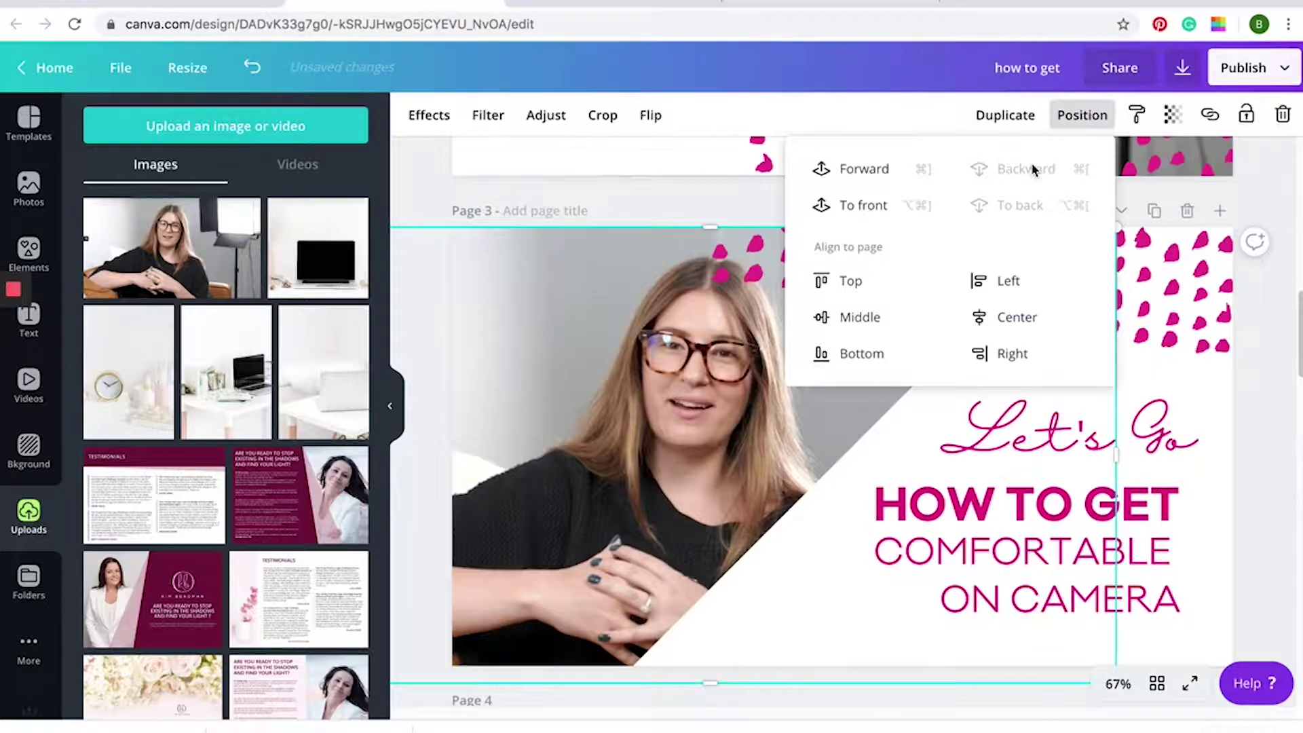
key("Escape")
Shift the photo on page 7 left so the woman sits clear of the slanted white block.
scroll(928, 369, "down", 2)
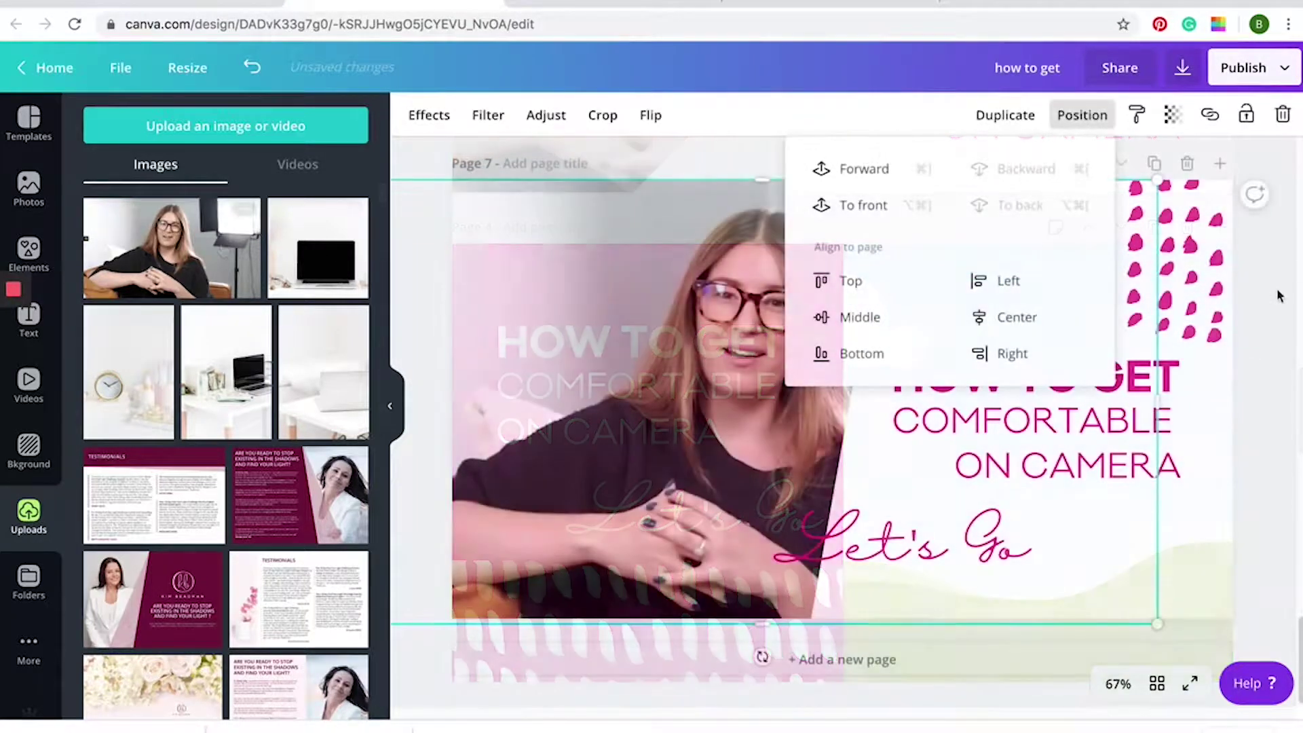
left_click(1280, 294)
double_click(709, 315)
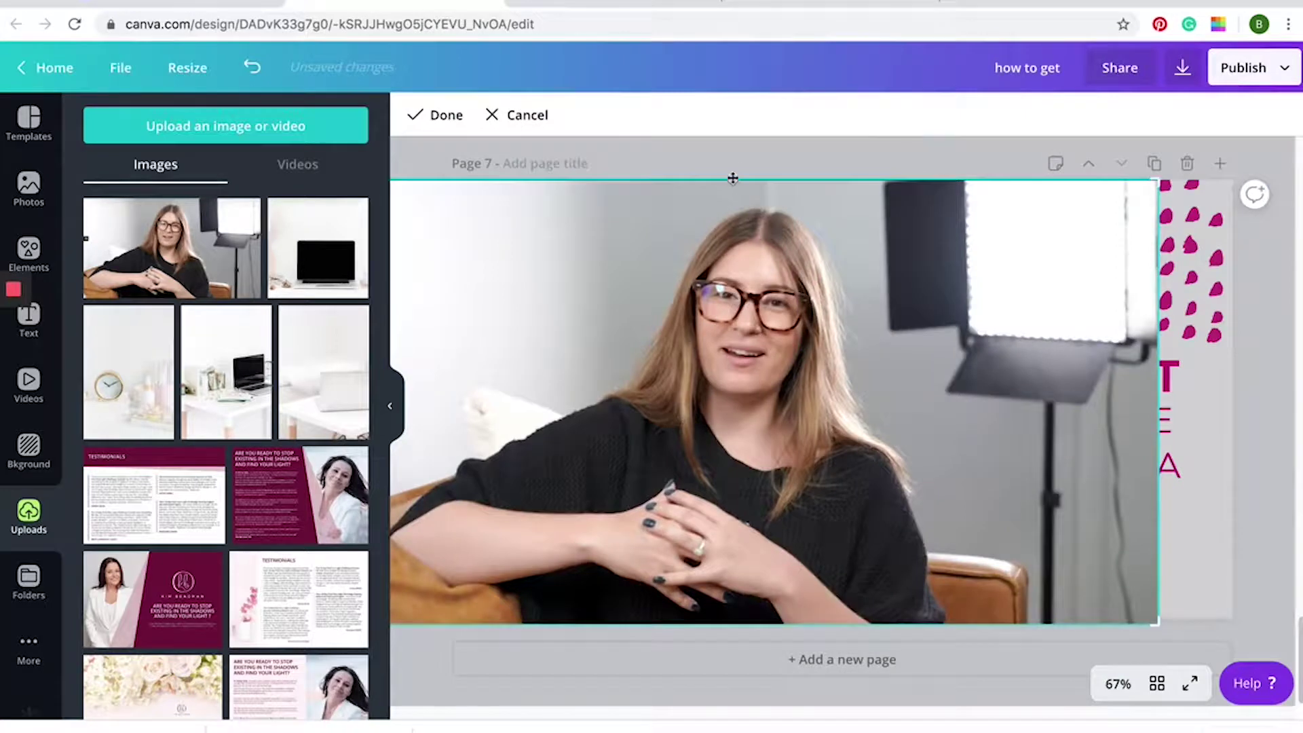
key("Return")
left_click_drag(732, 247, 645, 247)
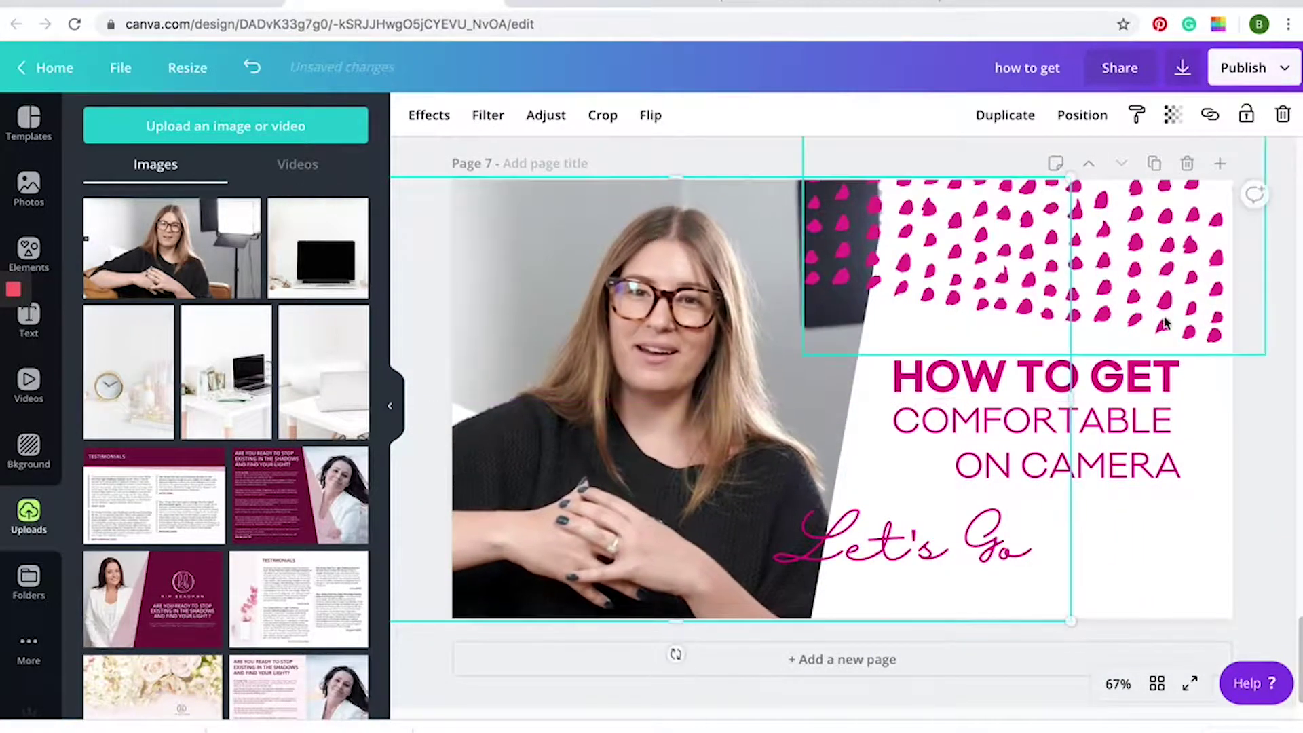
key("Escape")
Download all the thumbnail pages as PNG files and open the extracted "how to get" folder in Downloads.
scroll(1228, 438, "up", 20)
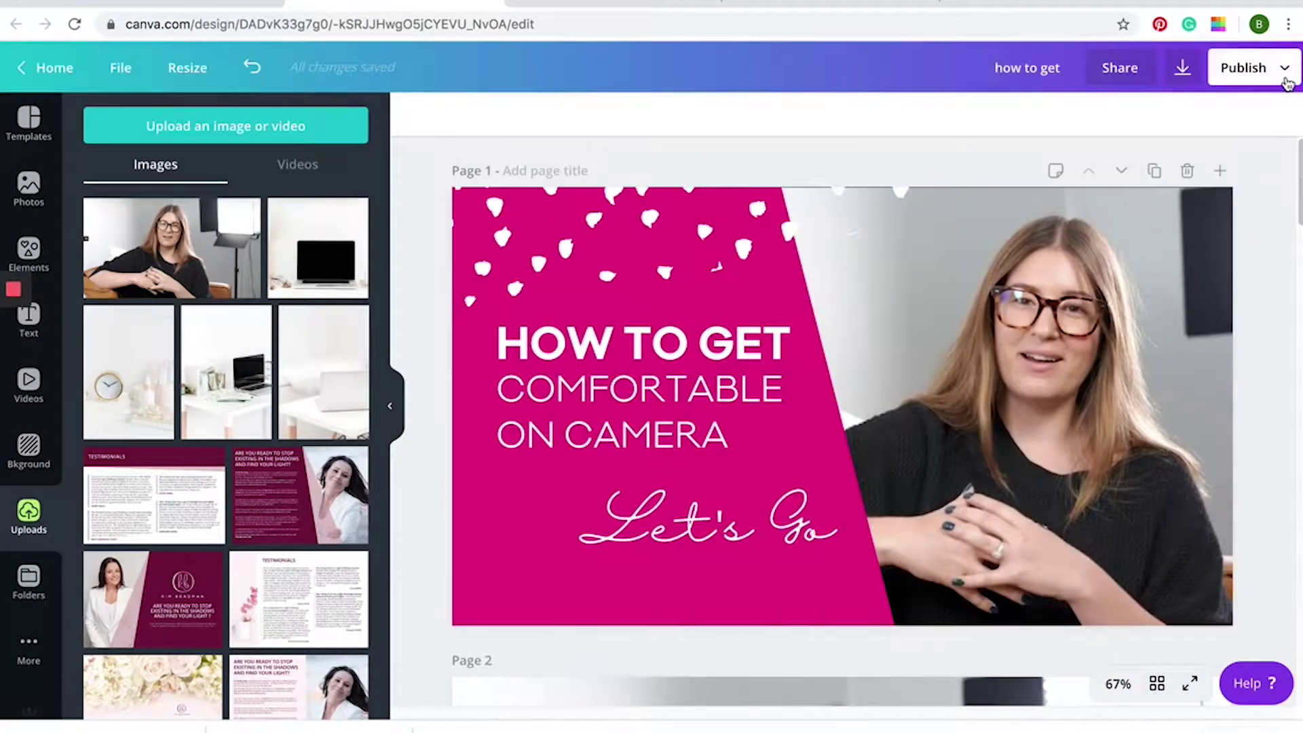
left_click(1284, 76)
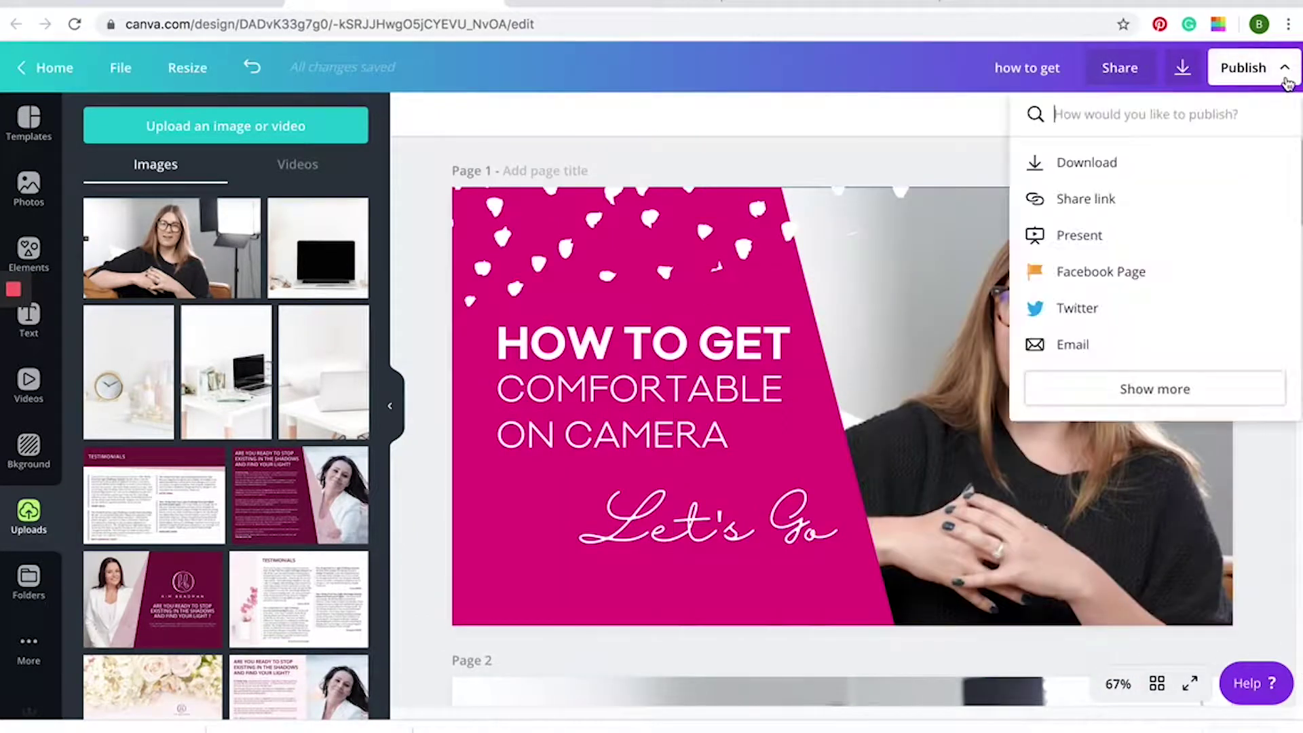
left_click(1108, 162)
left_click(1163, 496)
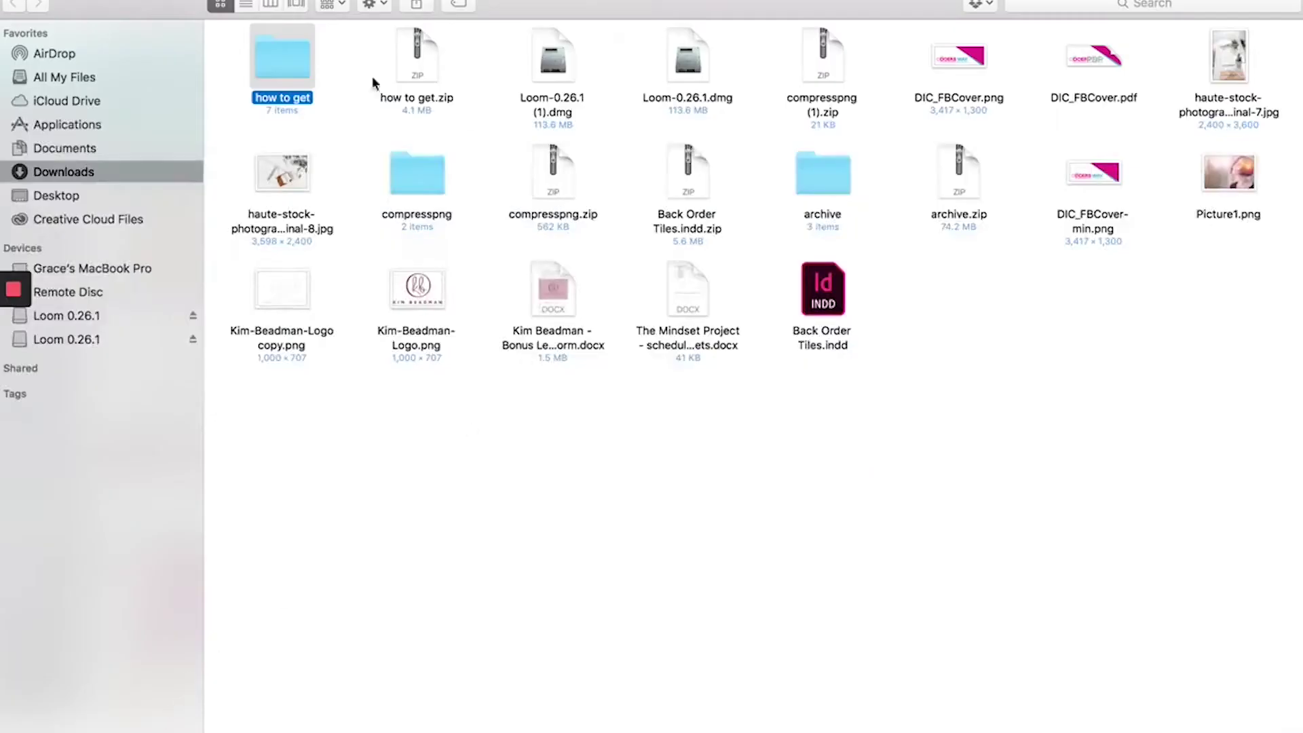
double_click(267, 55)
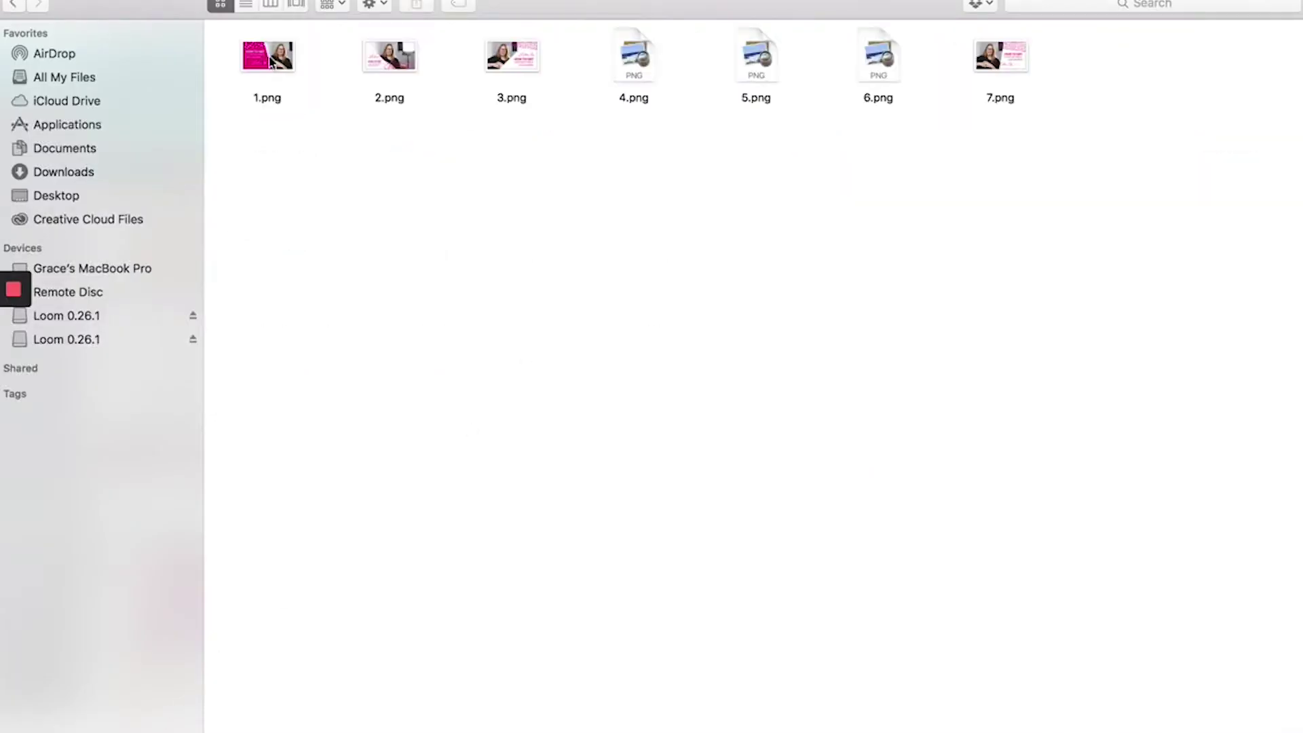